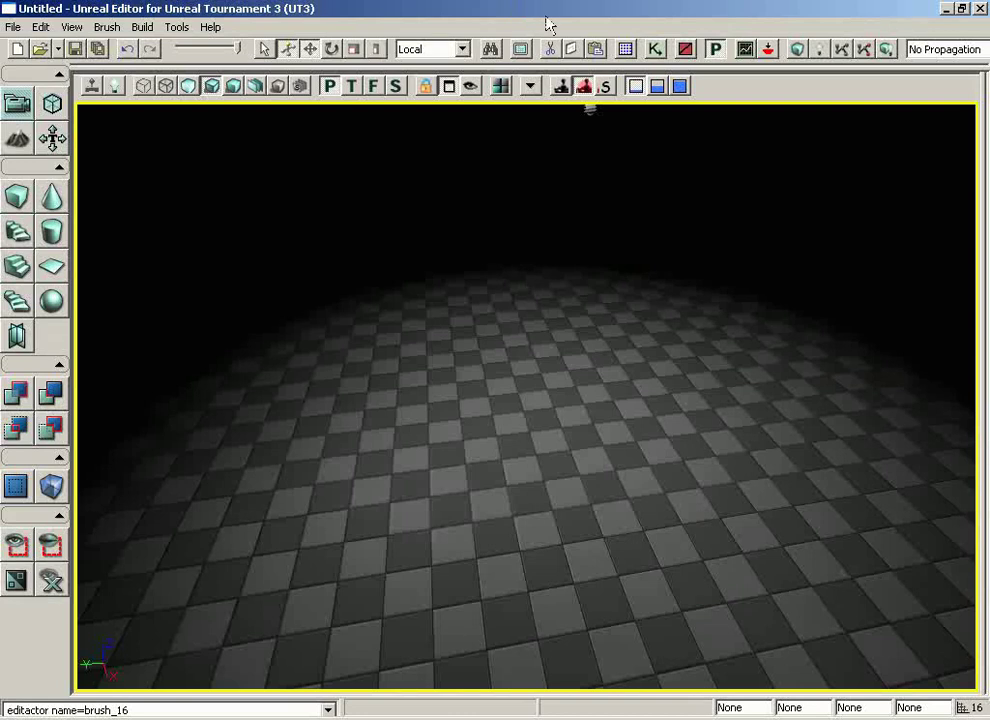
Step: Add a point light over the checkered floor and move it up above the ground
right_drag(319, 448, 314, 448)
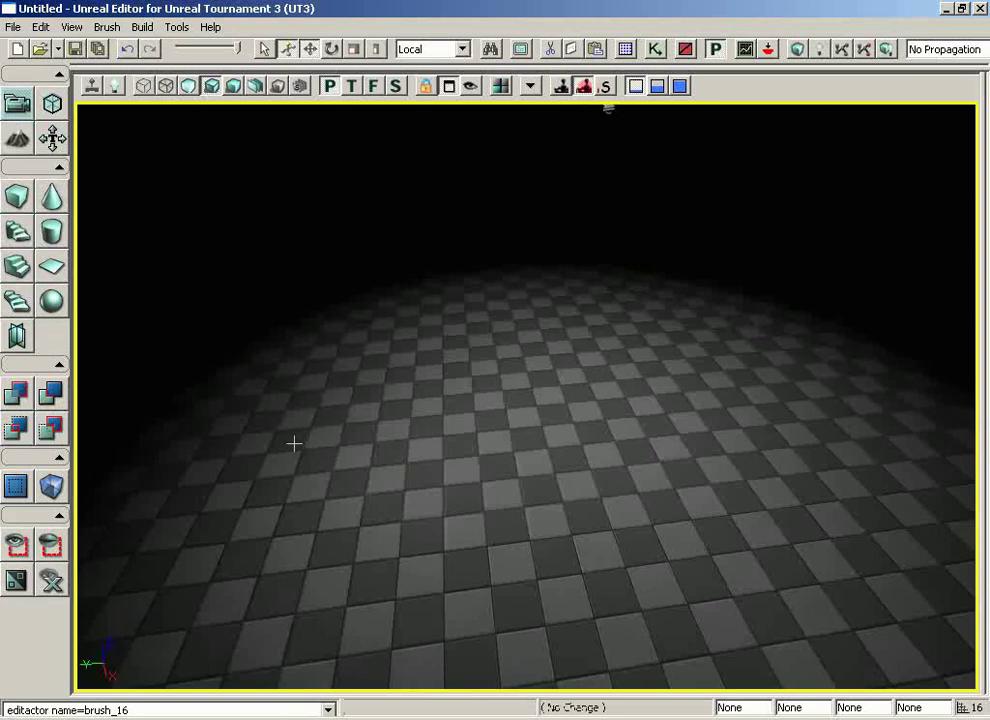
click(294, 440)
drag(255, 347, 118, 100)
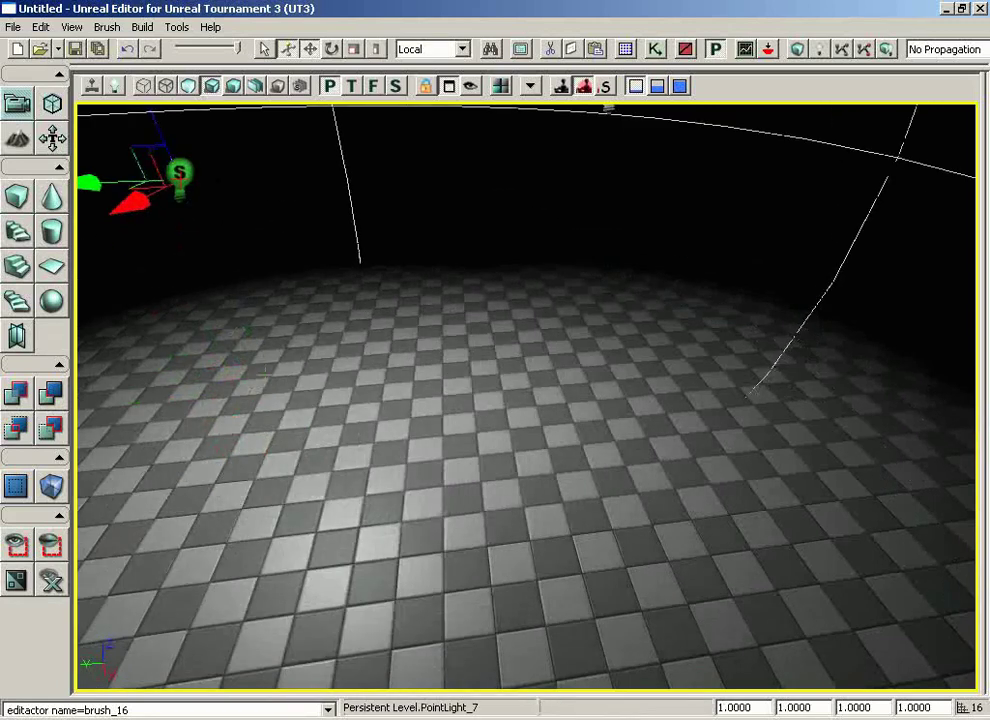
Step: Place the S_ASC_Deco_SM_Arch03 mesh from the ASC_Deco package on the checkered floor as a static mesh
click(626, 49)
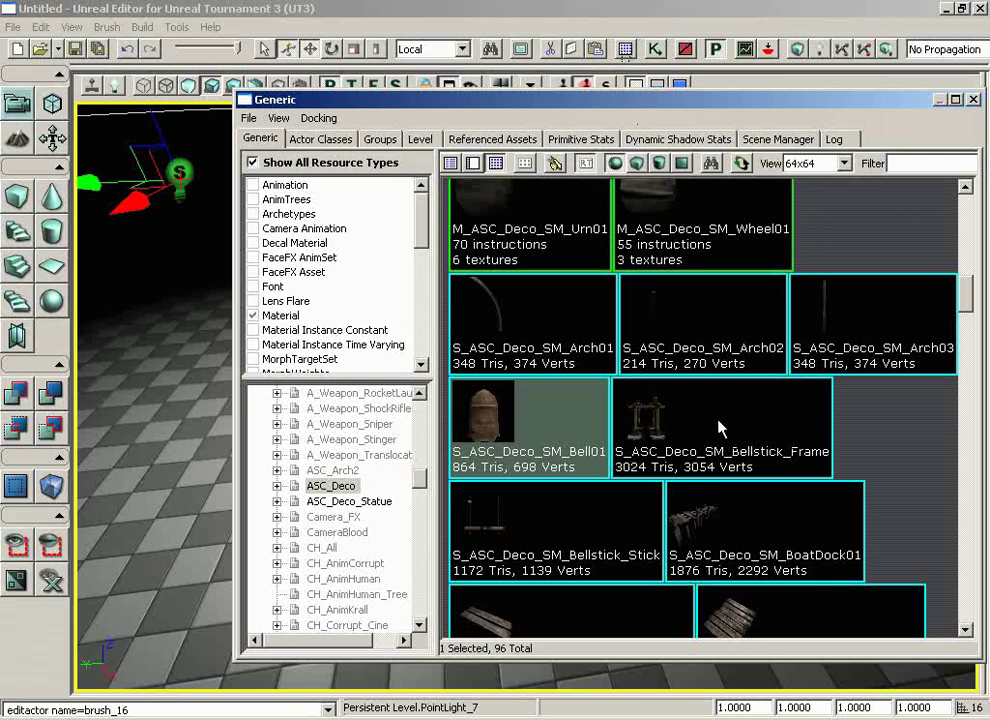
click(853, 325)
click(974, 100)
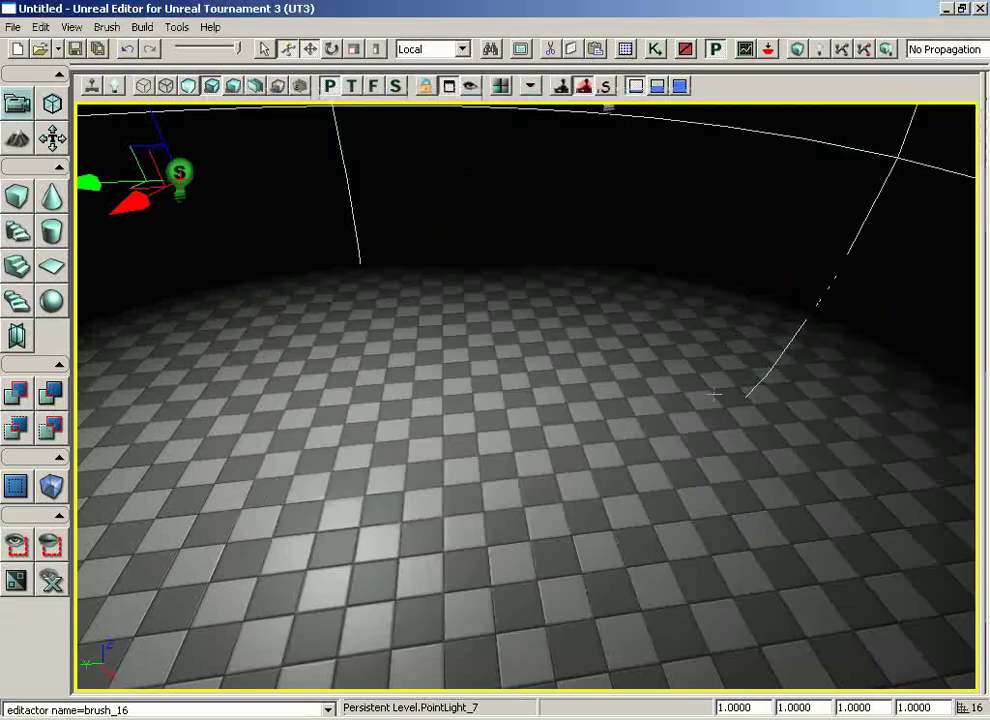
middle_drag(522, 532, 472, 507)
right_click(466, 499)
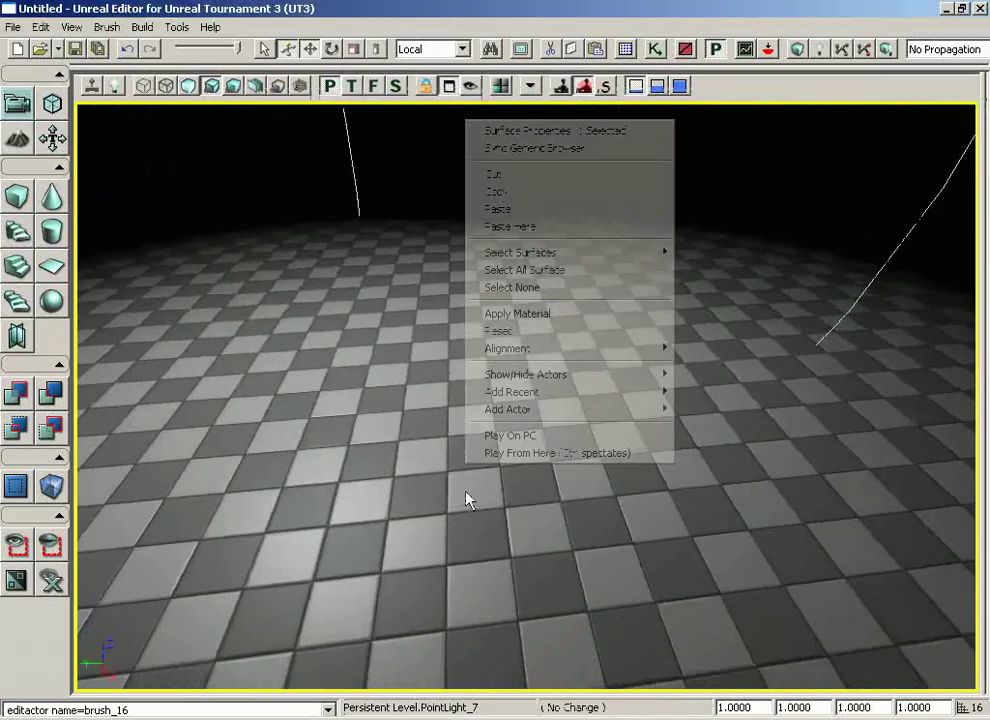
mouse_move(495, 412)
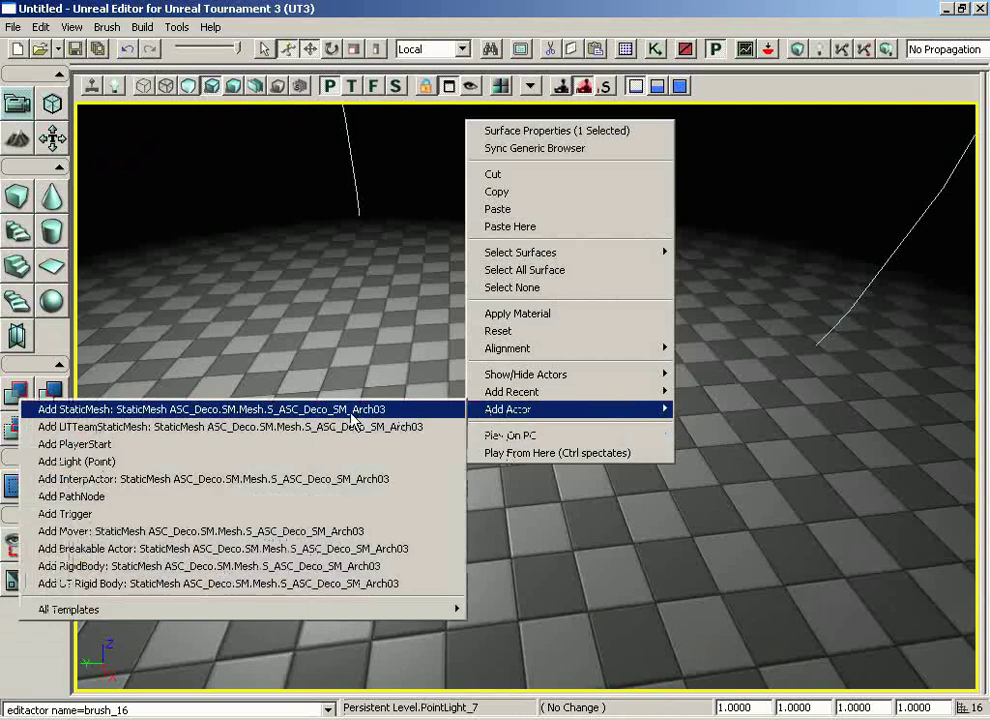
click(349, 412)
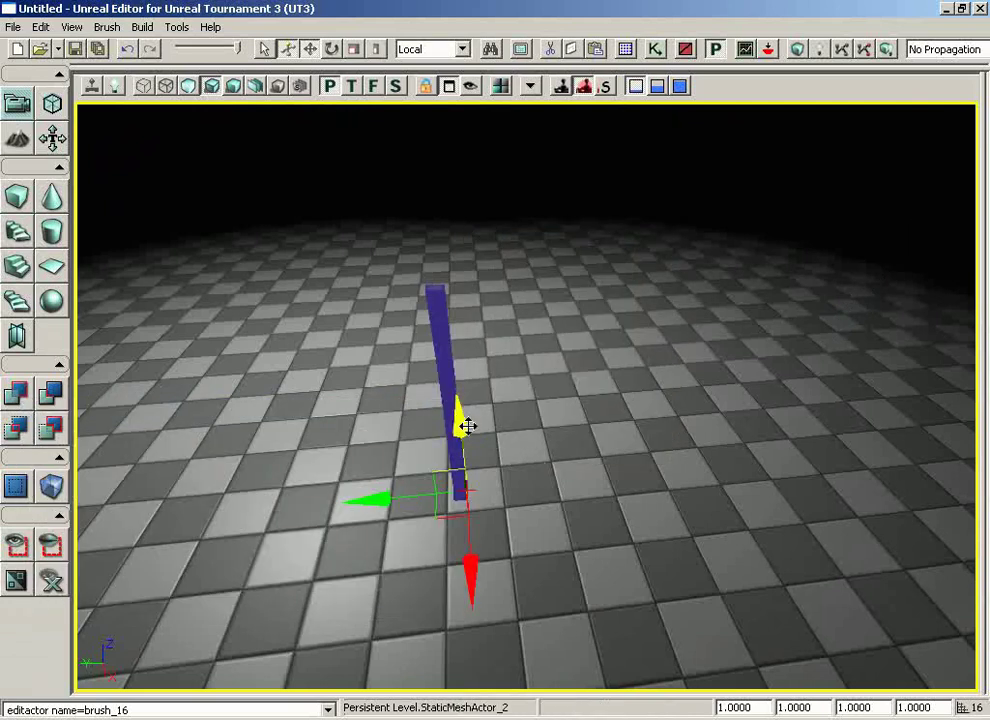
drag(455, 404, 385, 440)
drag(499, 428, 570, 490)
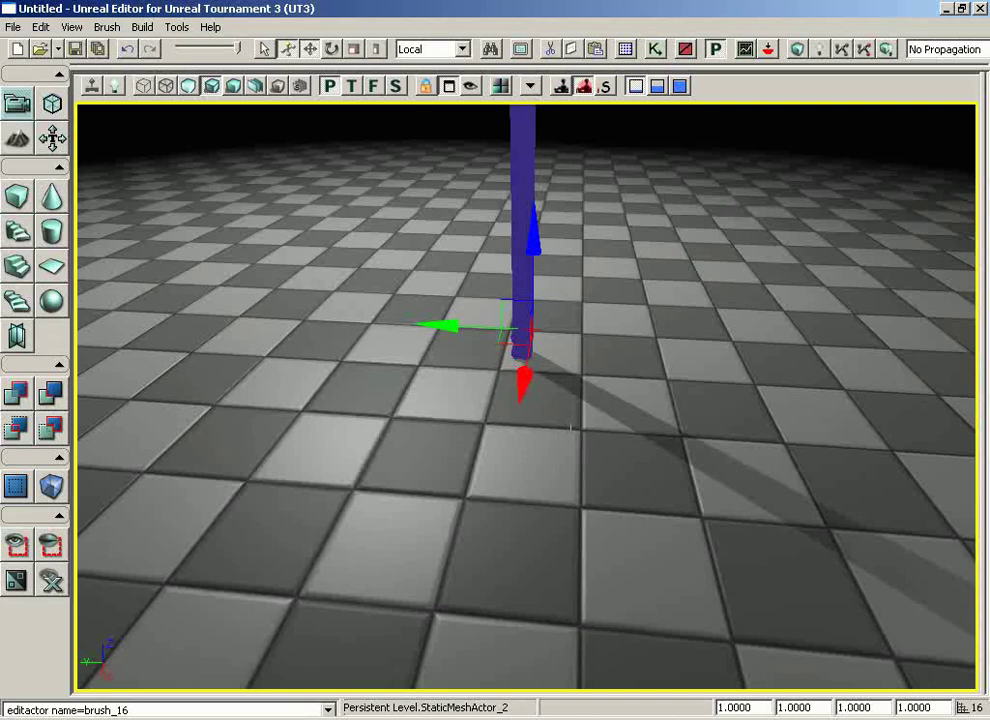
Step: Show the Actor Classes browser and narrow its window so the level viewport stays visible
click(625, 49)
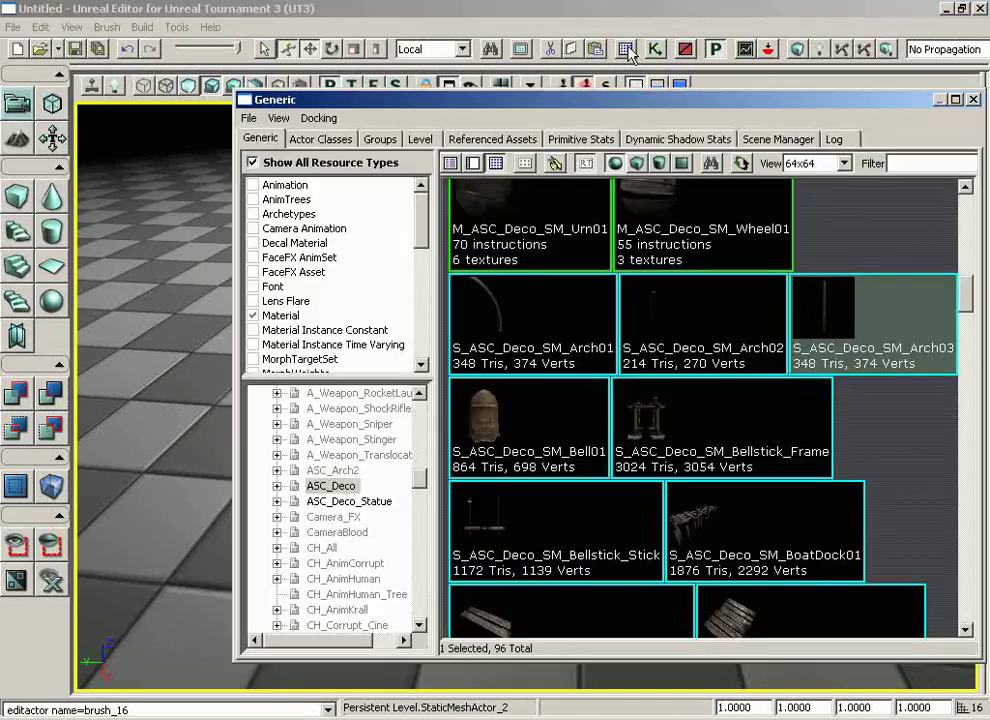
click(308, 145)
drag(234, 284, 659, 287)
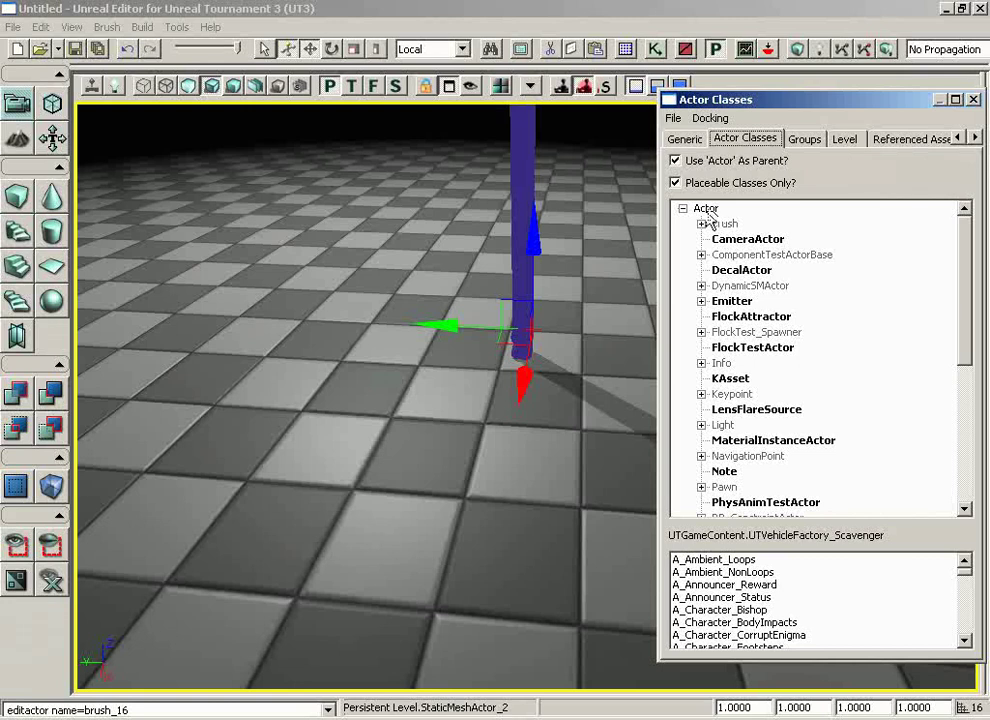
Step: Examine the placeable actor classes, including CameraActor, Emitter, ComponentTestActorBase and the subclasses of DynamicSMActor
click(708, 210)
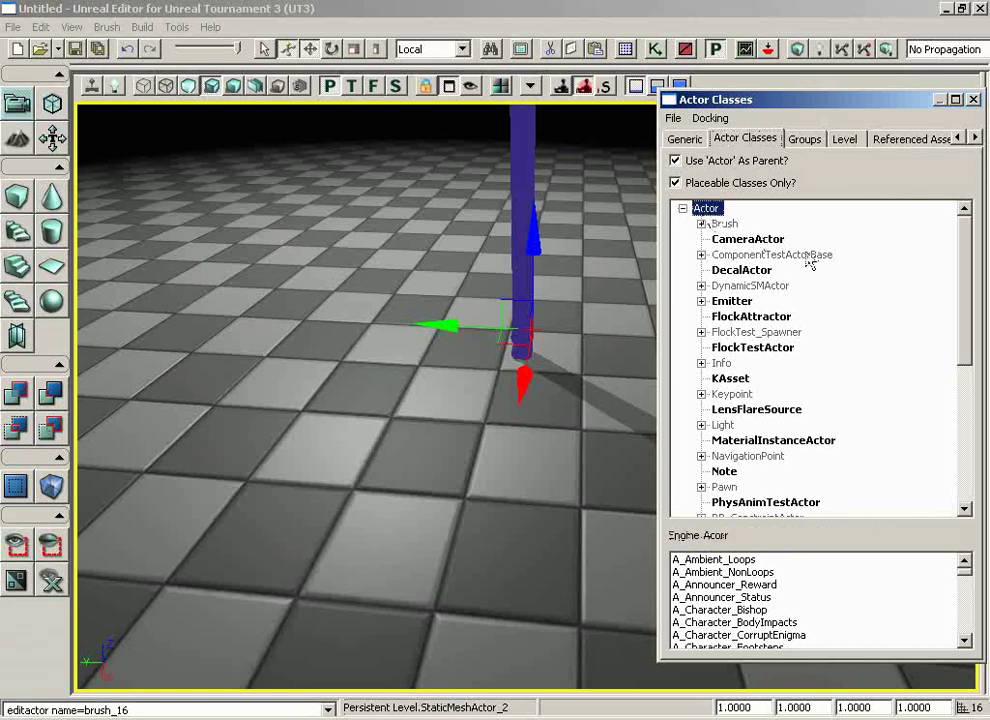
click(746, 254)
click(745, 241)
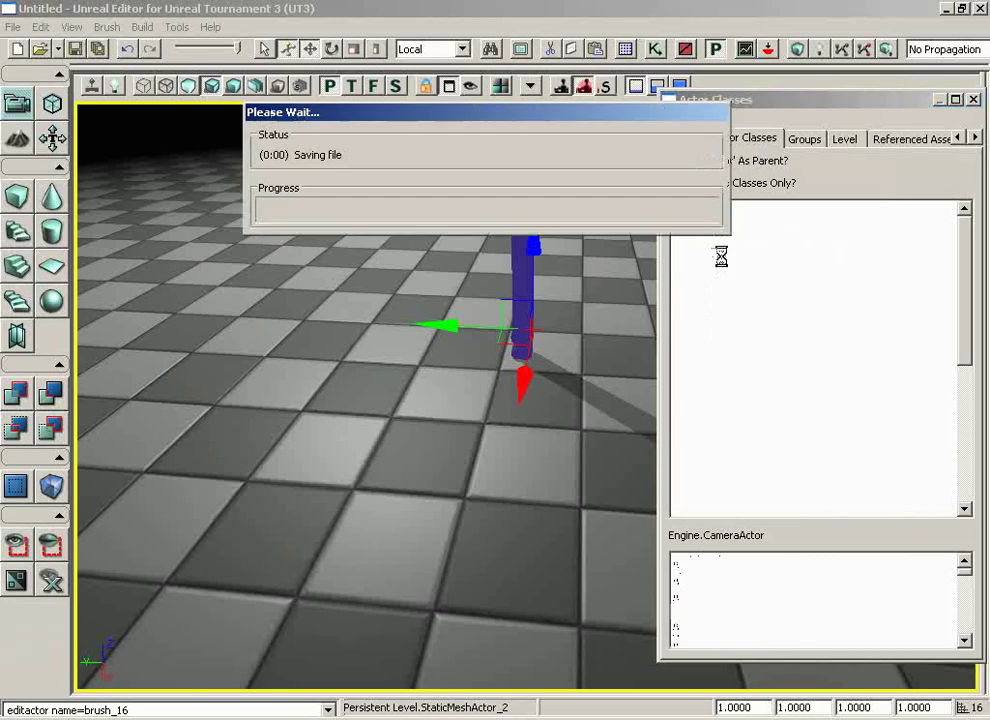
click(745, 241)
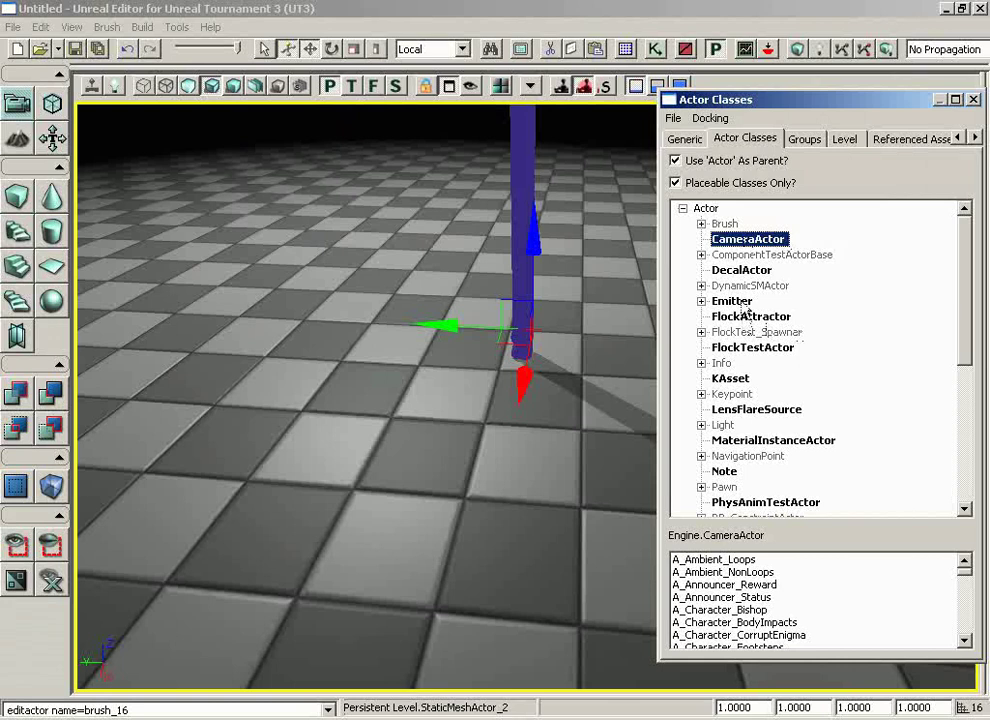
click(735, 301)
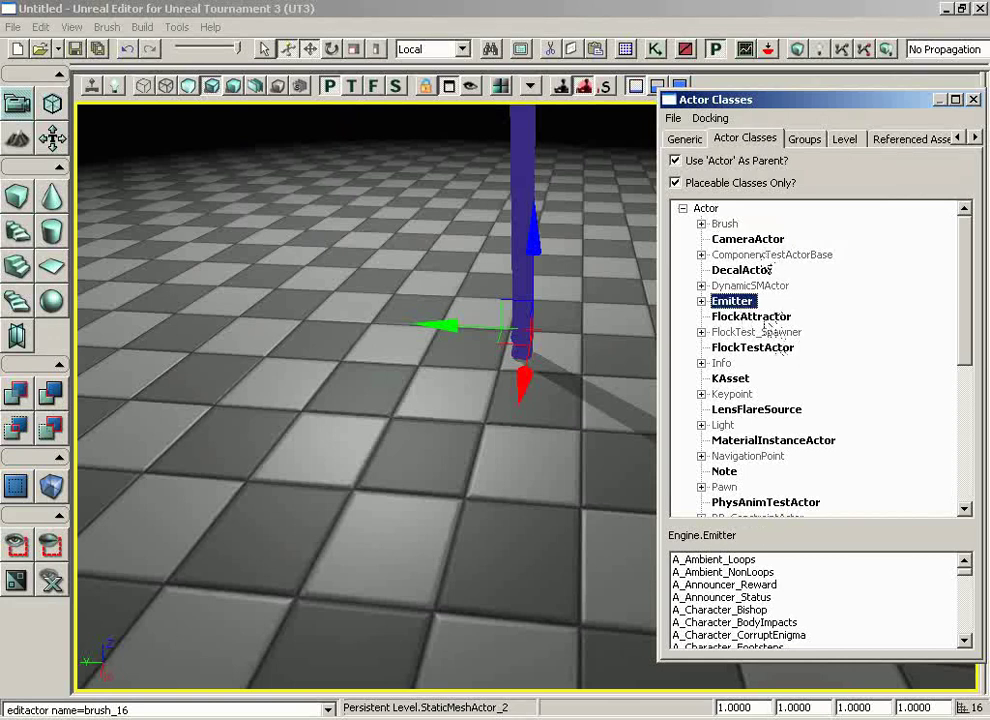
click(770, 255)
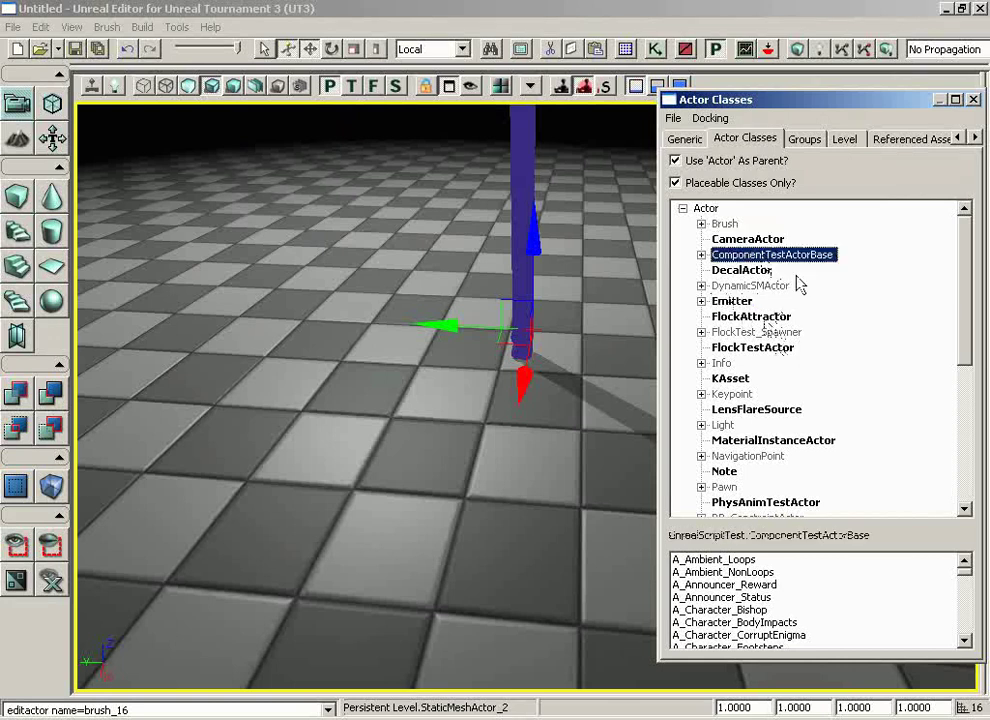
click(701, 287)
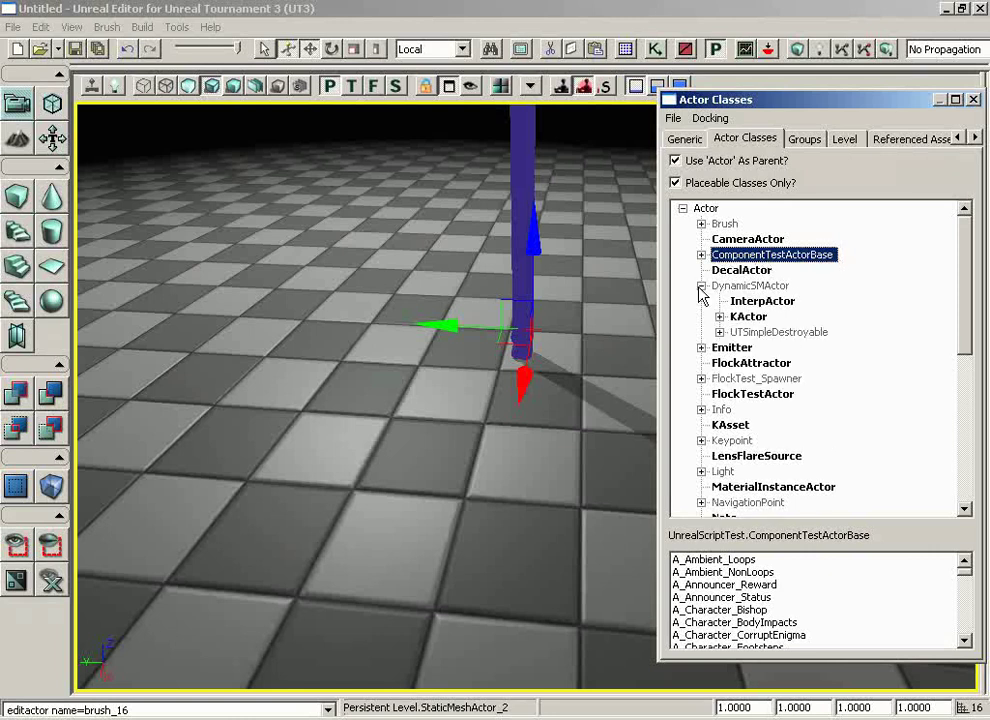
click(701, 287)
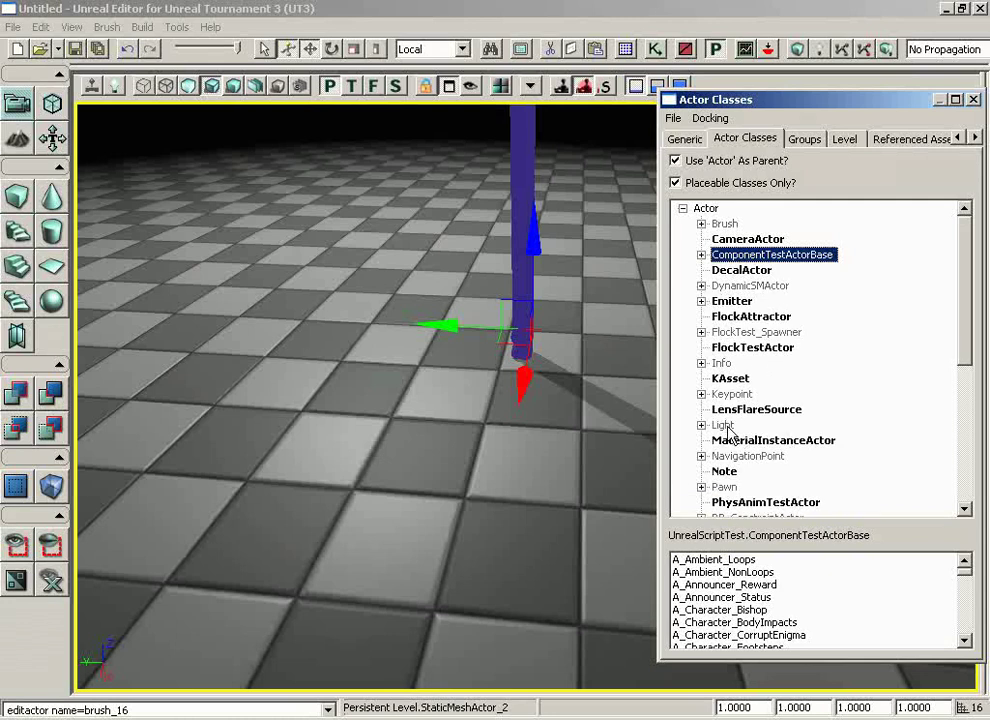
Step: Examine the Light class types and the PointLight variants, and look at the point light already in the level
click(726, 427)
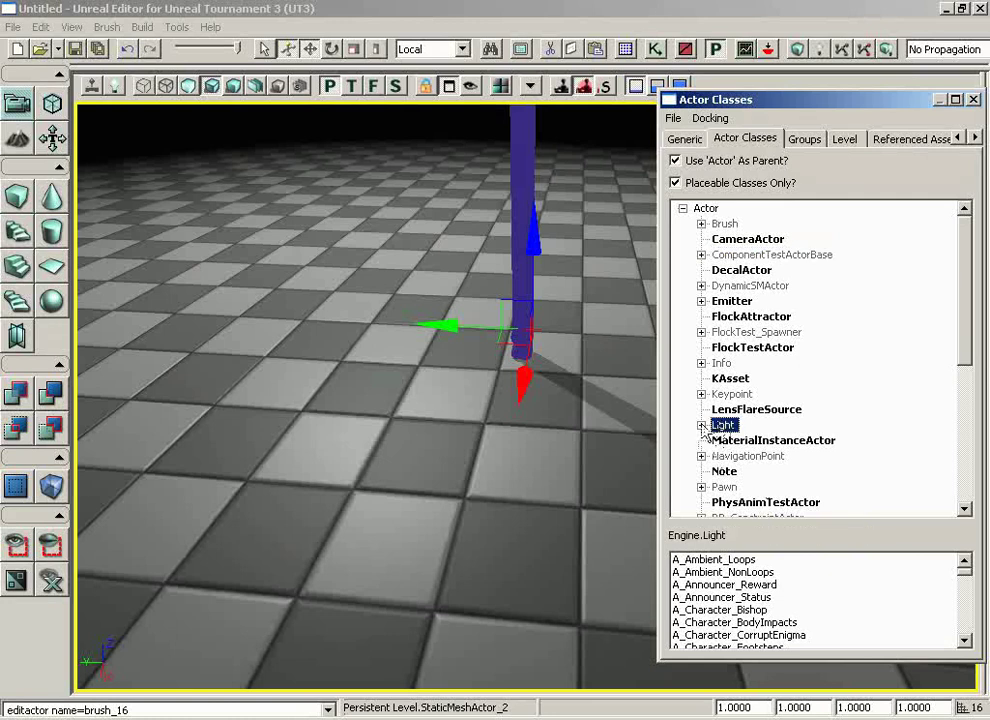
click(701, 425)
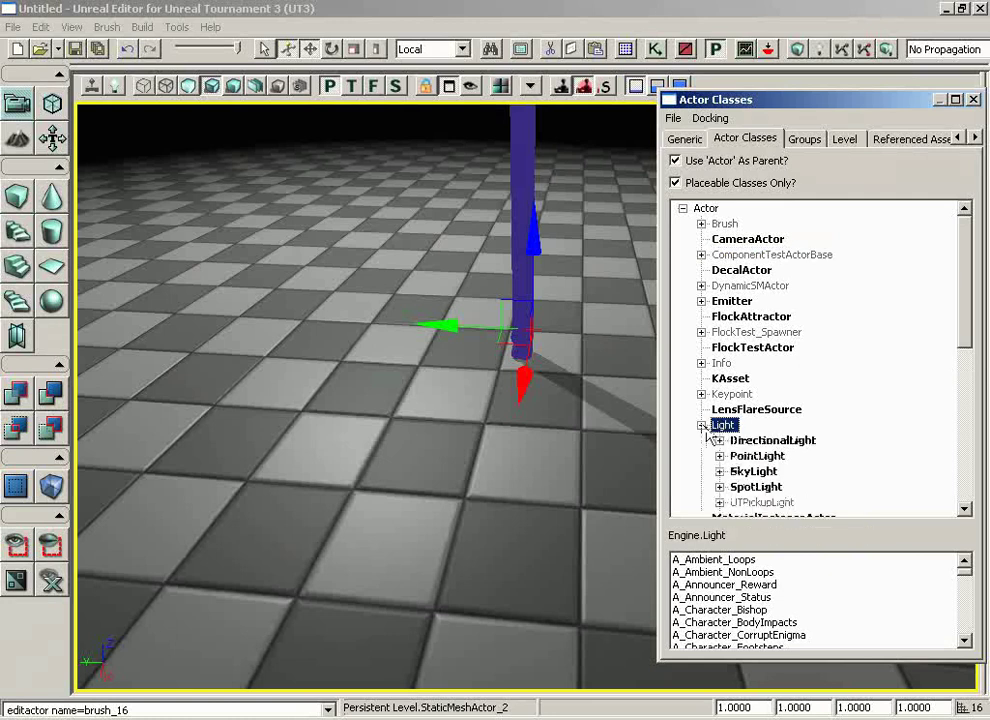
click(783, 442)
click(760, 457)
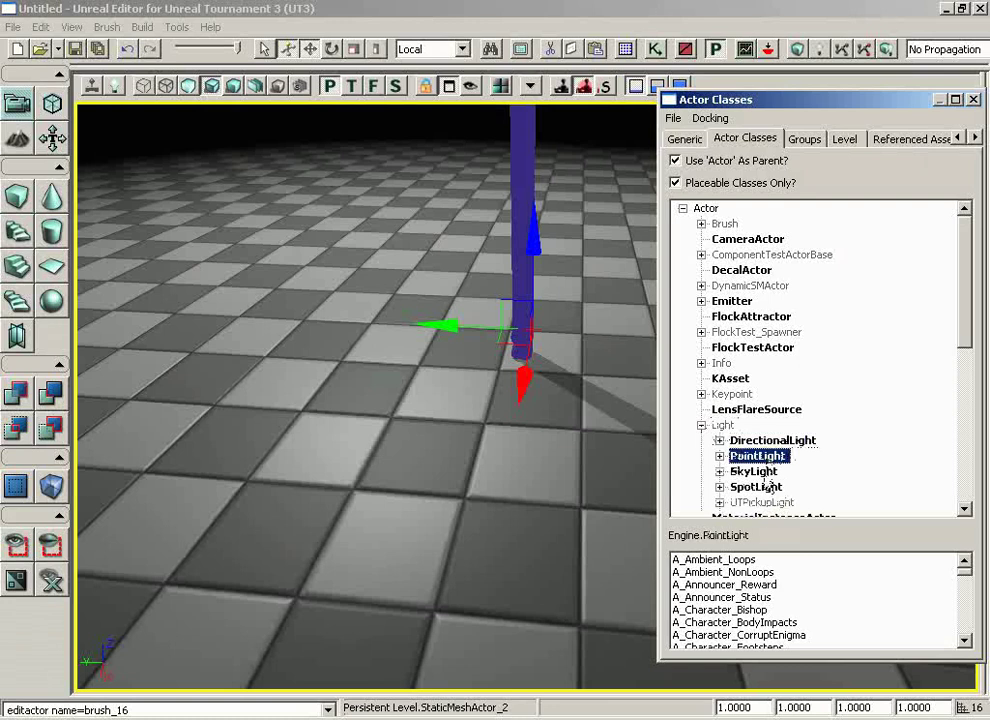
click(758, 472)
click(775, 489)
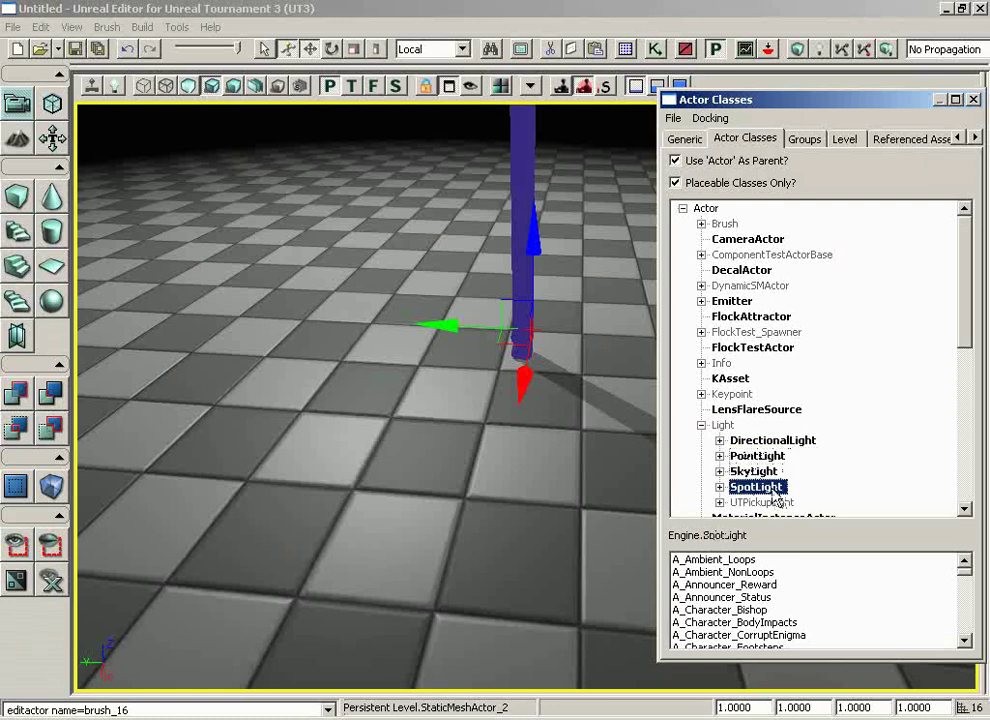
click(719, 457)
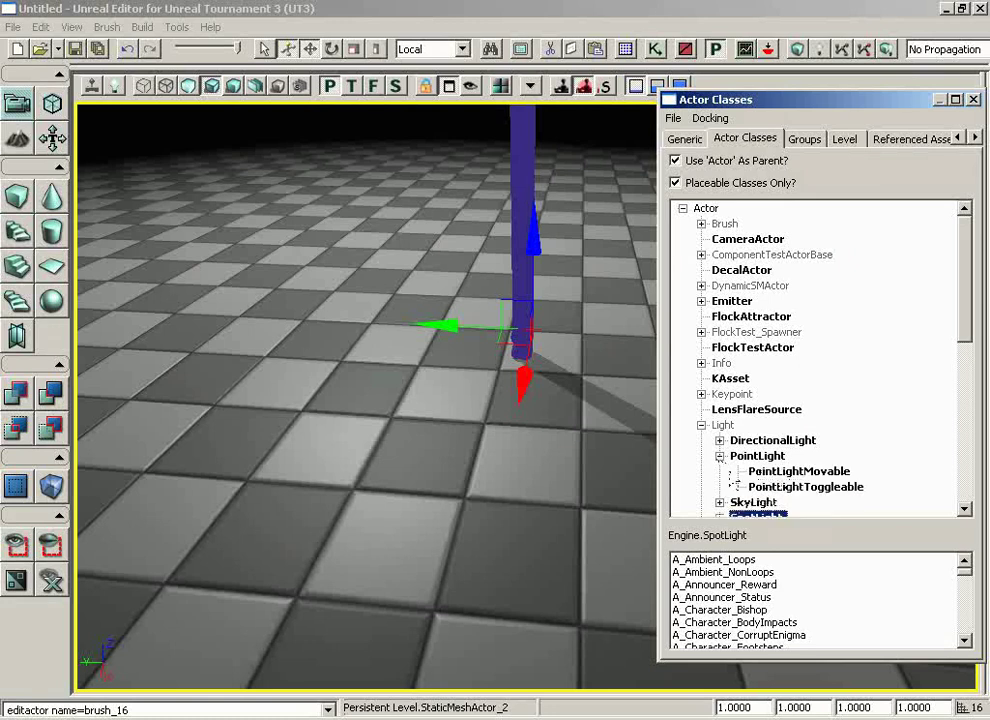
click(816, 474)
click(822, 489)
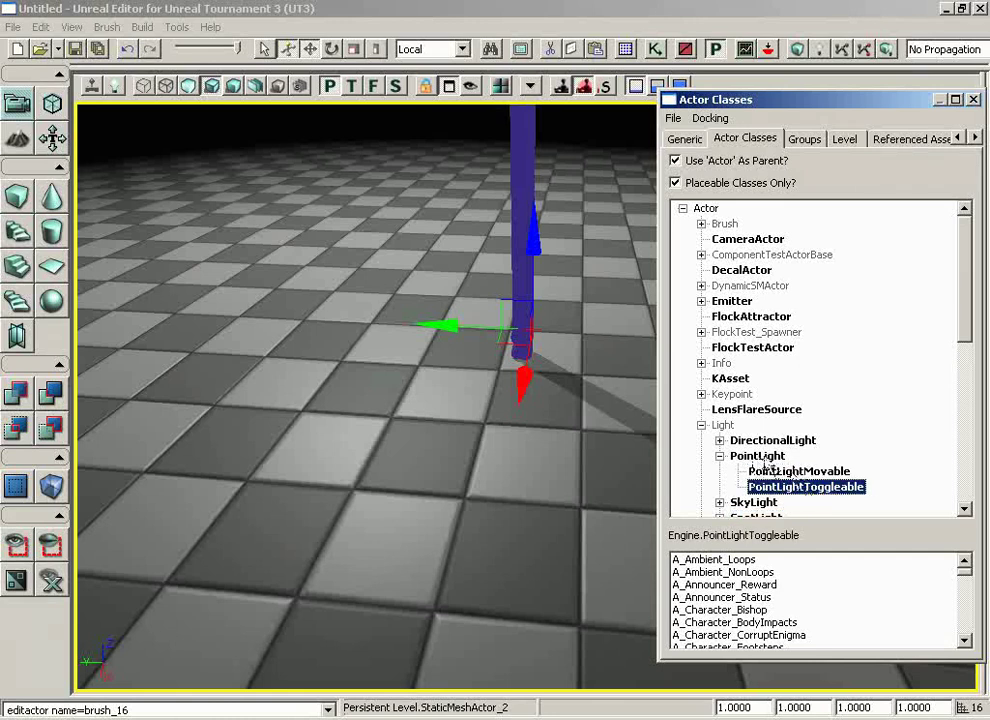
right_drag(600, 420, 600, 330)
right_drag(534, 311, 570, 327)
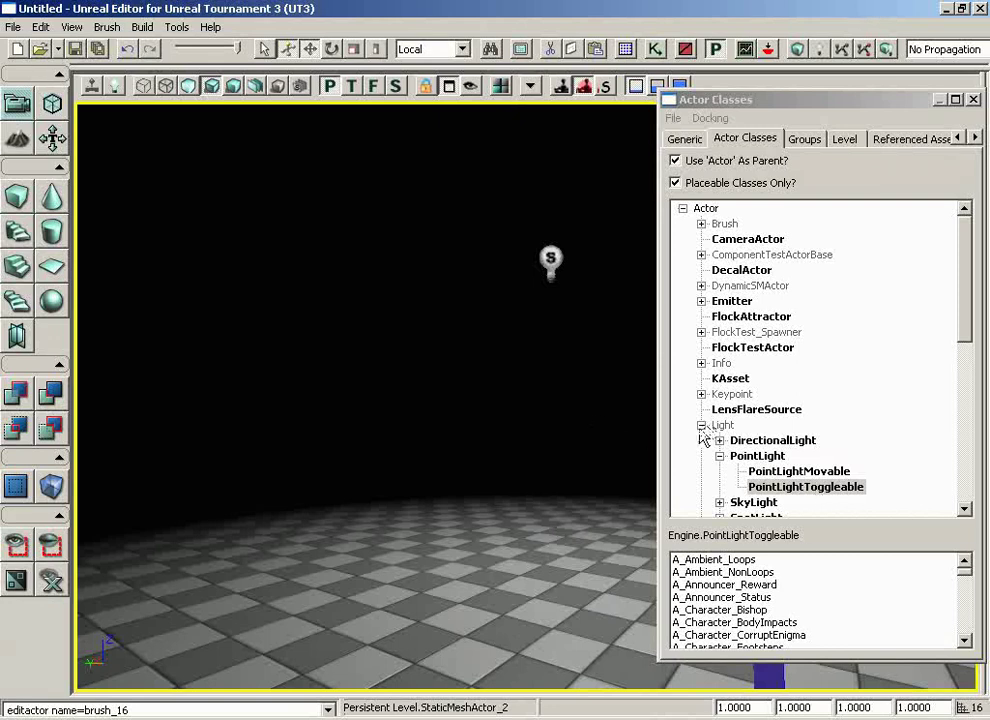
click(720, 456)
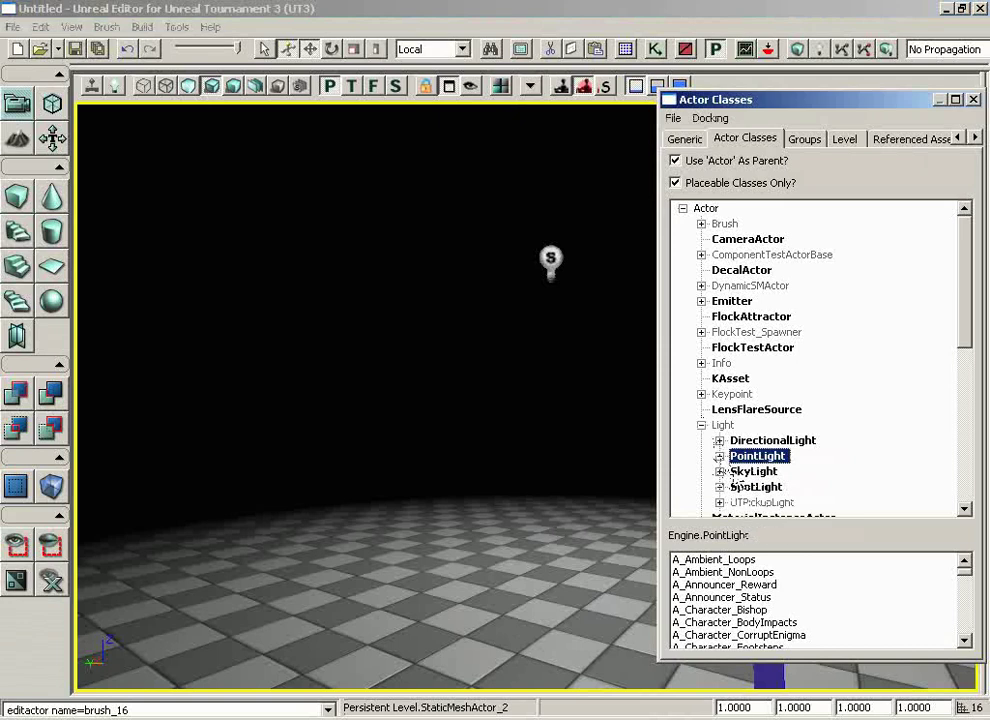
Step: Check the placement command offered on the floor for the SpotLight class and for the SkyLight class
click(755, 487)
right_drag(516, 412, 466, 477)
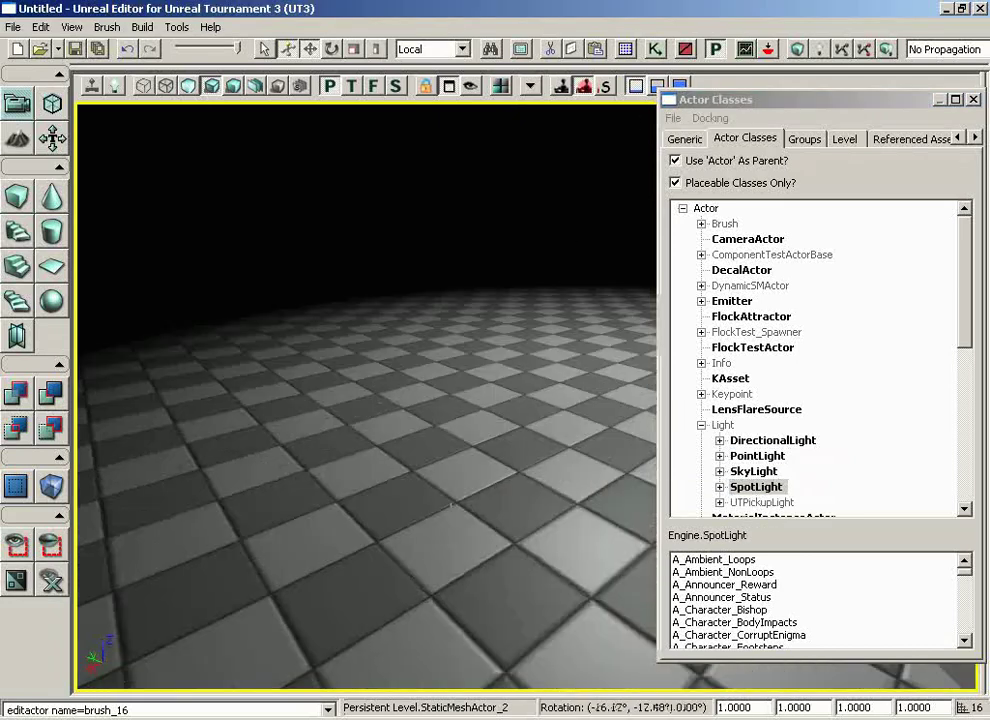
right_click(323, 433)
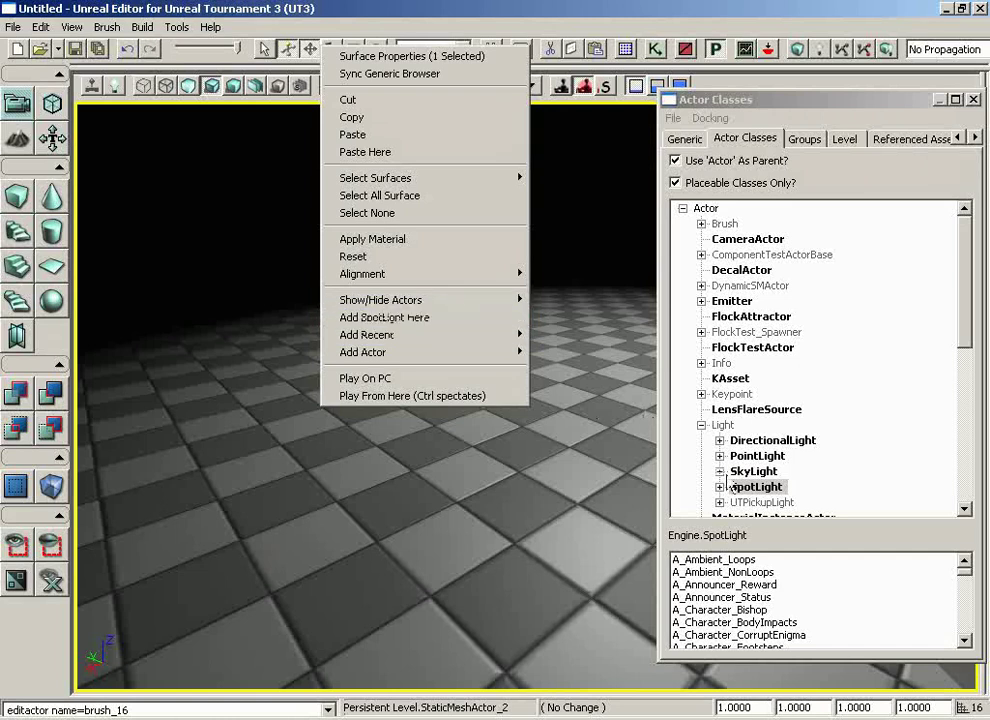
click(753, 471)
right_click(393, 452)
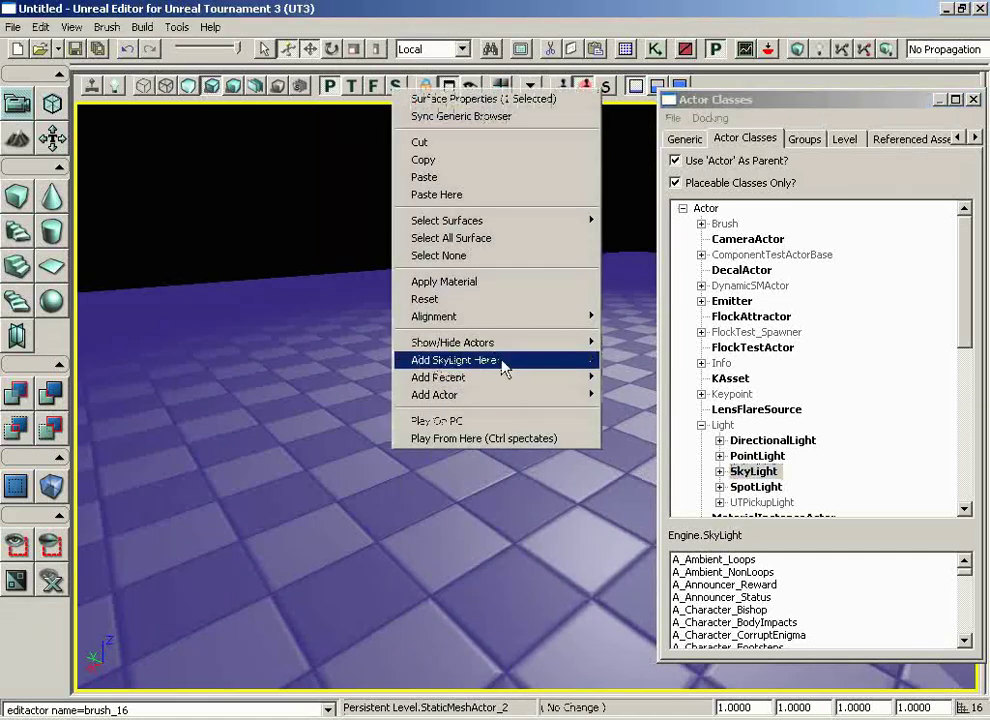
Step: Collapse the Light classes and expand NavigationPoint, PickupFactory and UTPickupFactory to reveal the pickup factory classes
click(701, 426)
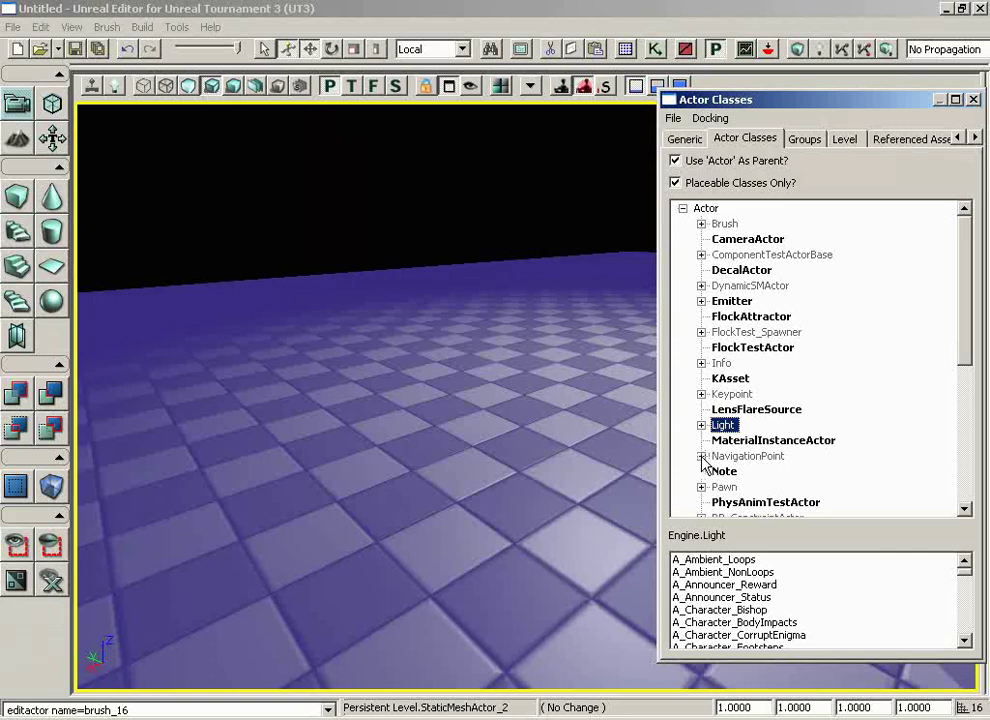
click(702, 457)
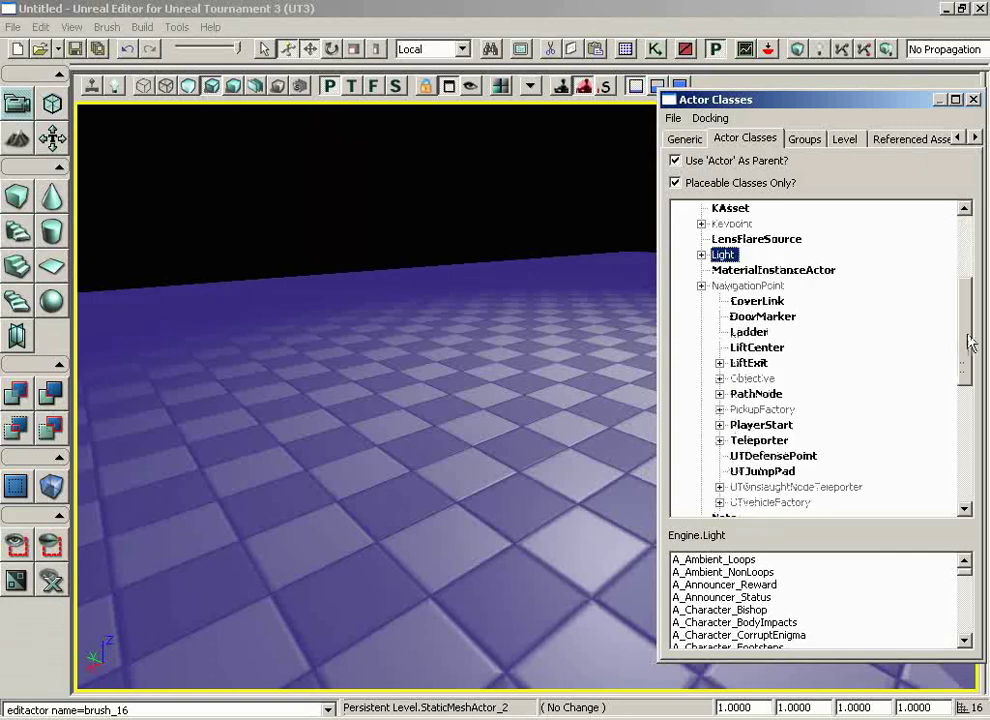
scroll(862, 307, down, 1)
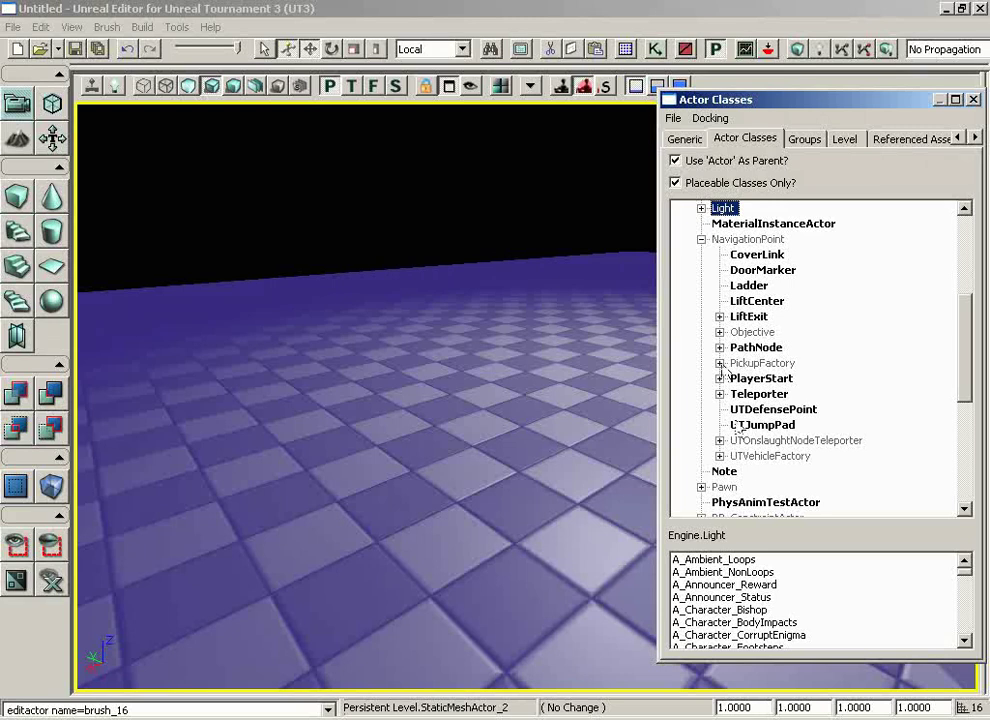
click(719, 364)
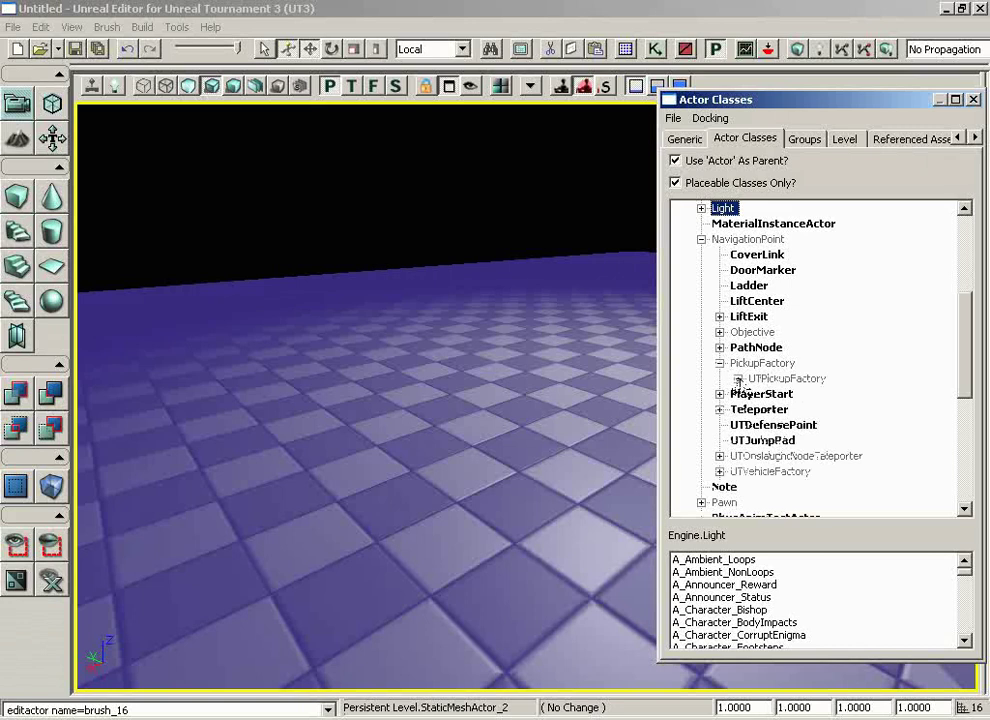
click(738, 379)
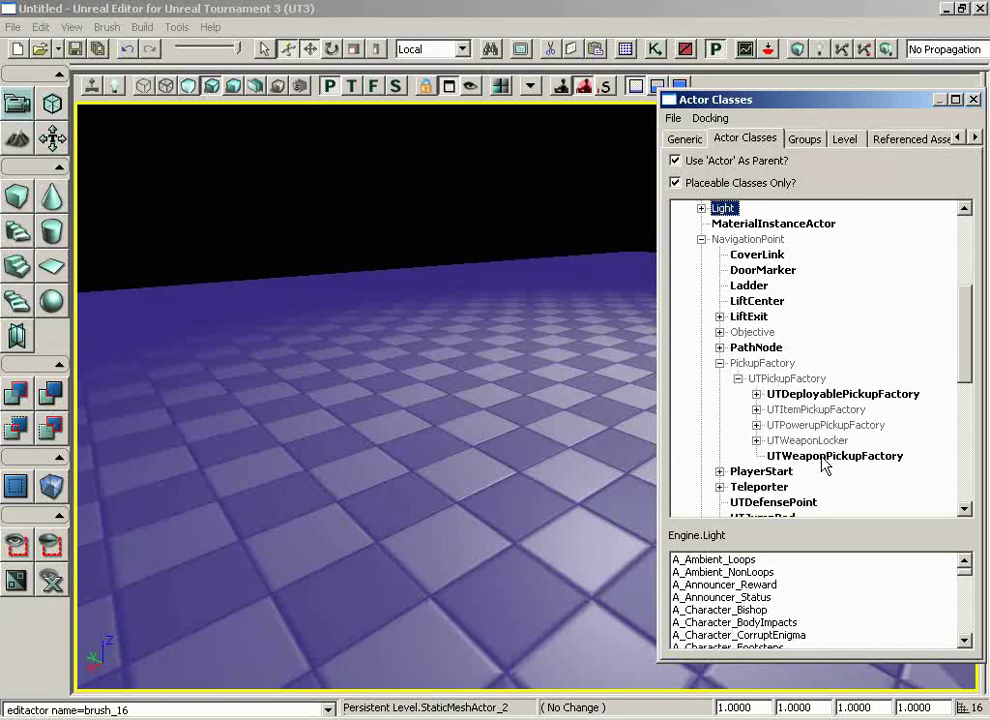
Step: Place a UTWeaponPickupFactory actor on the checkered floor of the level
click(822, 457)
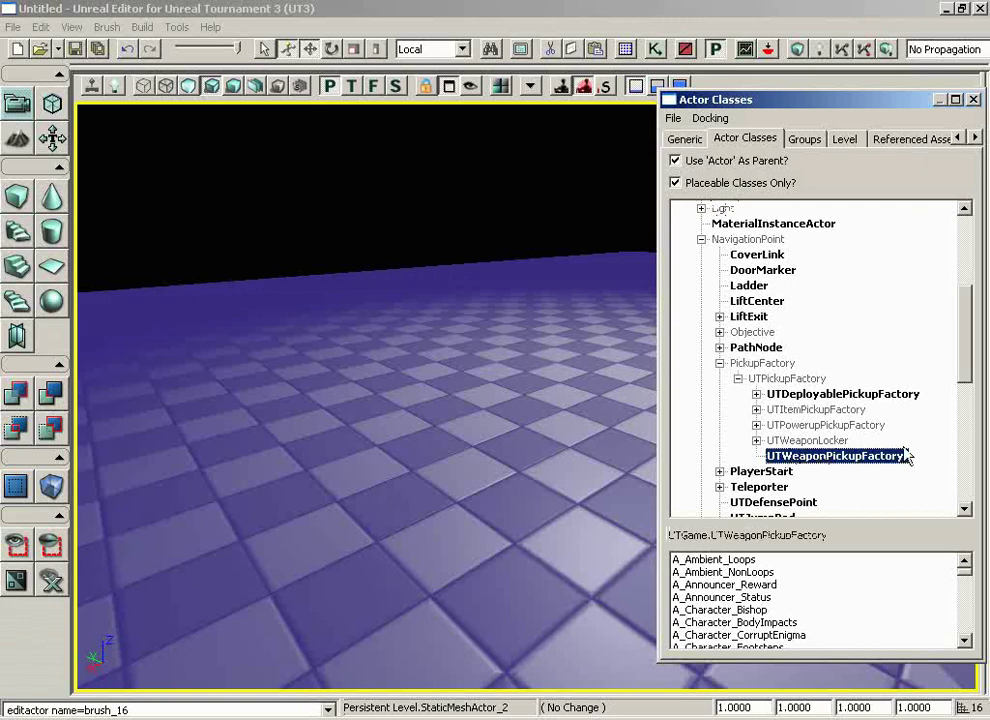
right_click(503, 499)
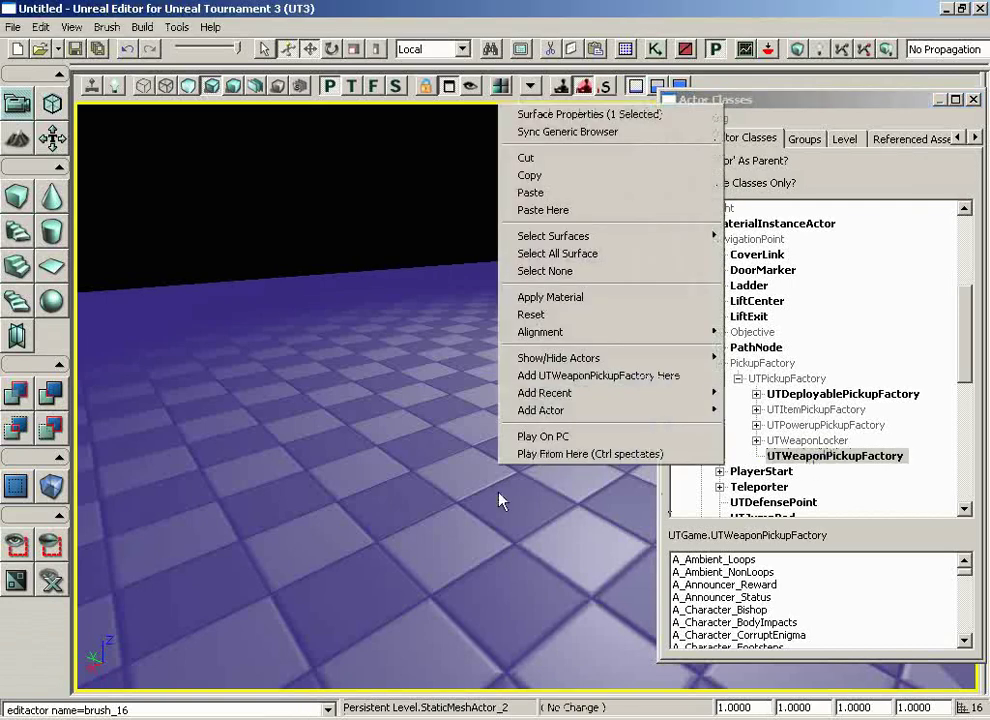
click(620, 380)
drag(563, 440, 570, 400)
middle_drag(563, 440, 570, 484)
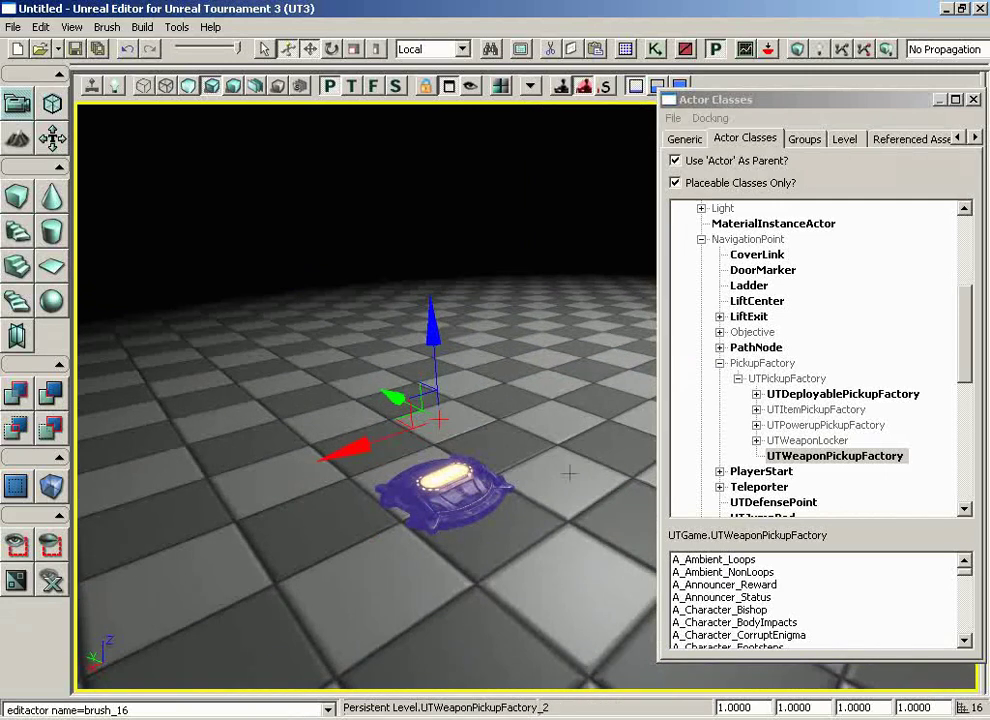
Step: Set the placed weapon pickup factory's WeaponPickupClass property to UTWeap_Stinger
right_click(568, 472)
key(Escape)
double_click(435, 495)
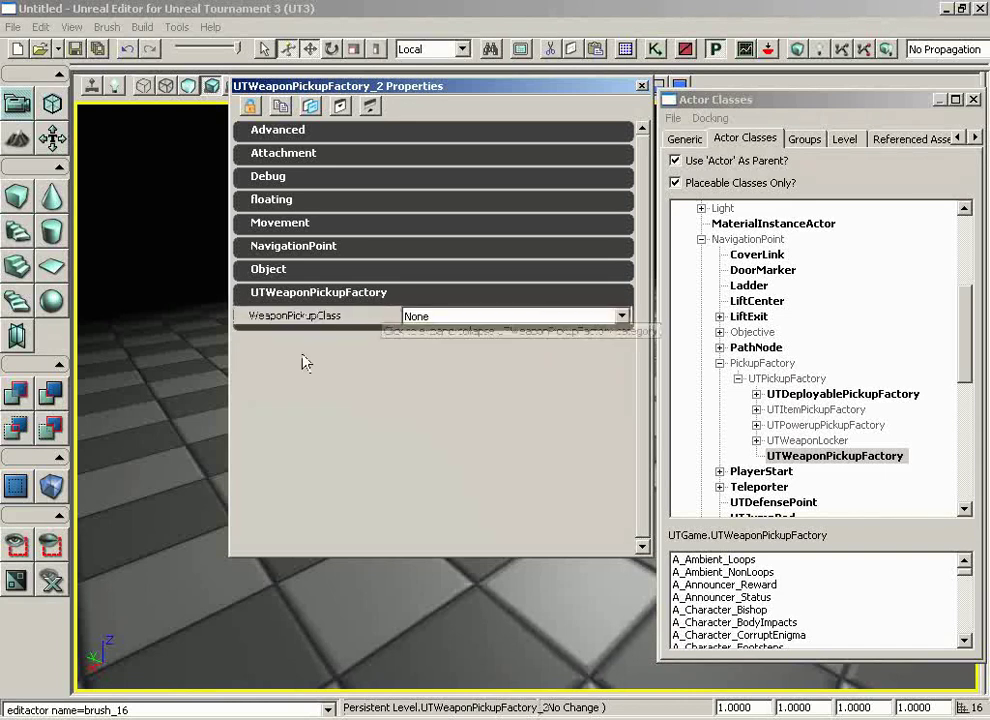
click(472, 323)
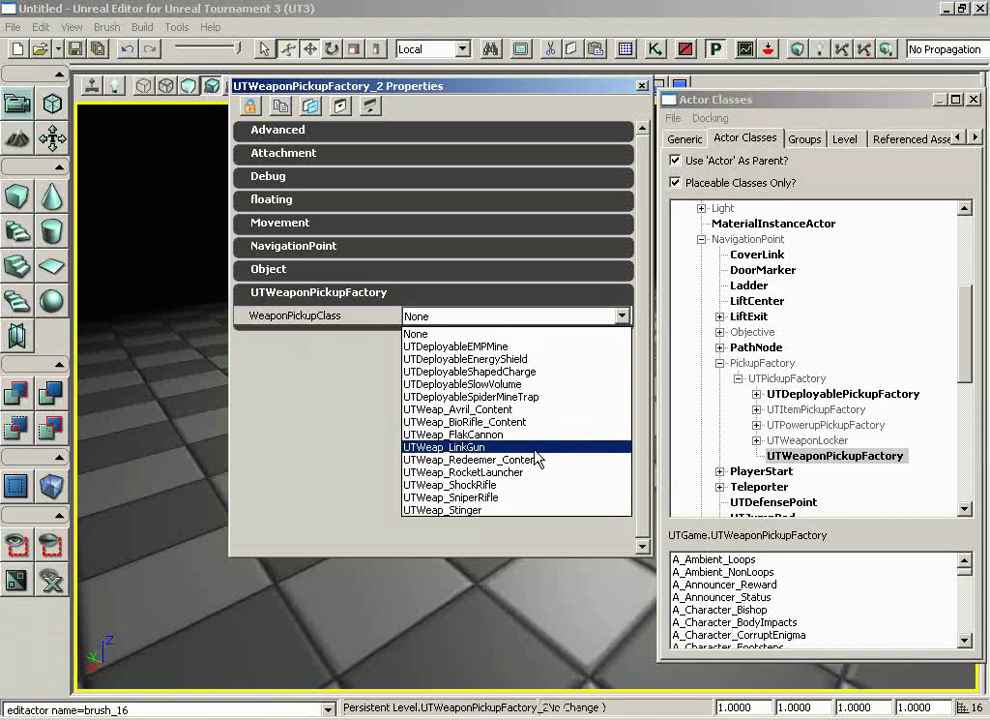
click(506, 511)
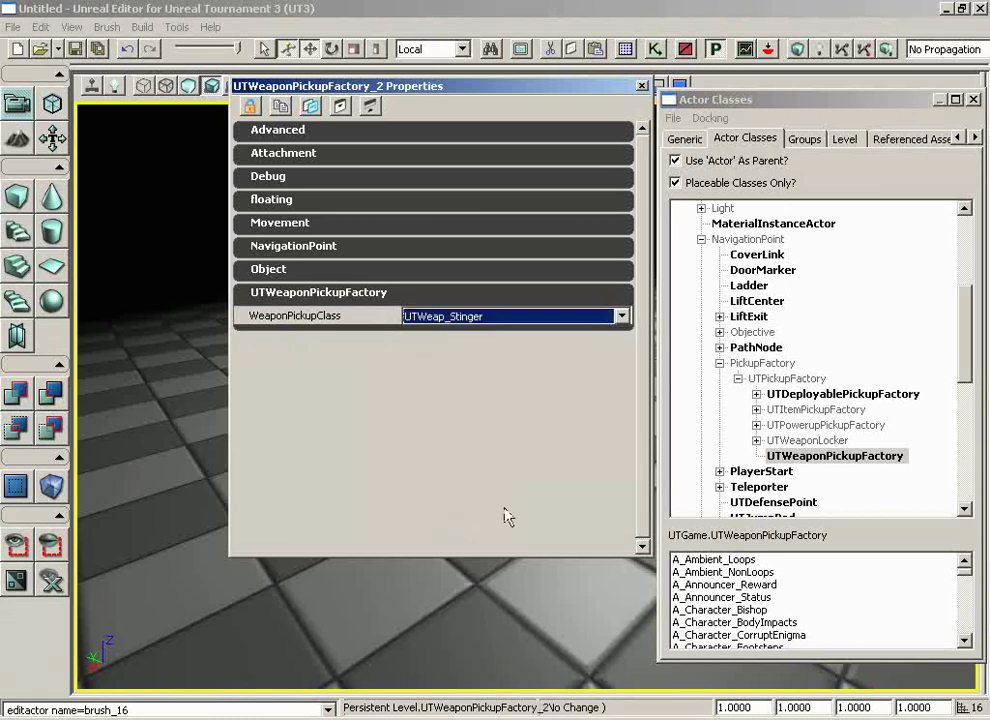
click(641, 87)
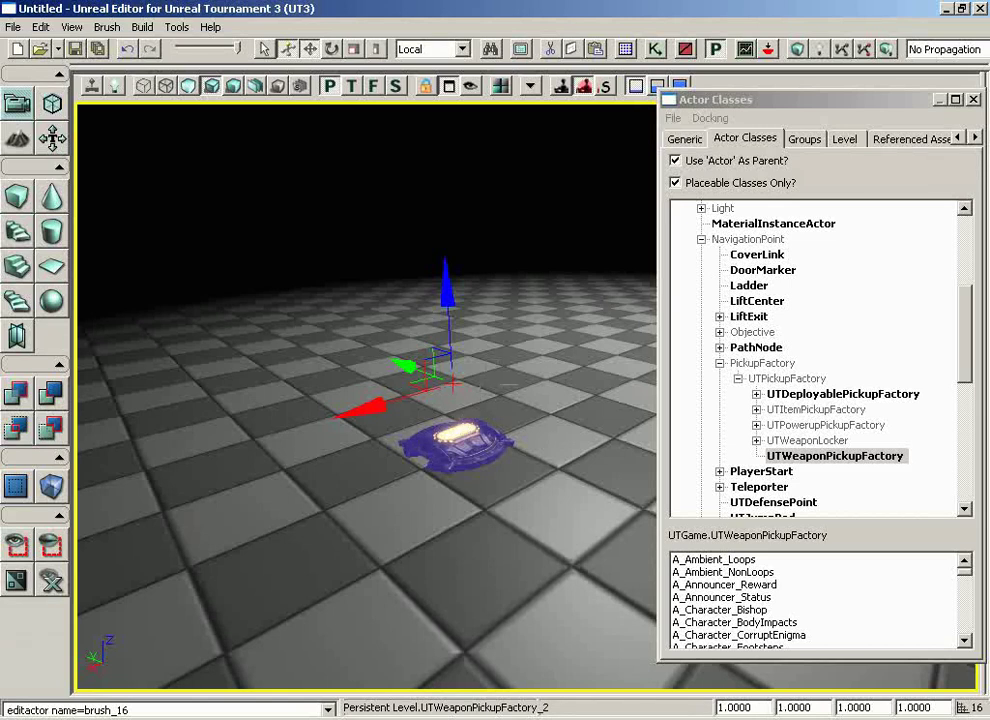
Step: Place a UTAmmo_Stinger actor, found among the UTAmmoPickupFactory classes, on the floor beside the weapon pickup base
click(757, 409)
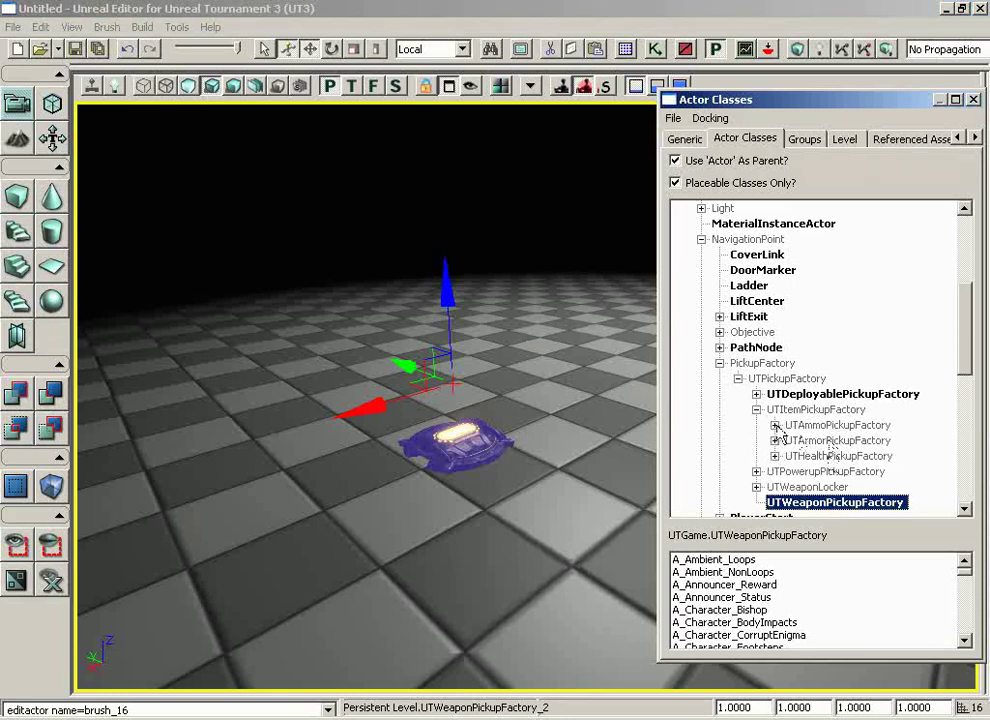
click(775, 425)
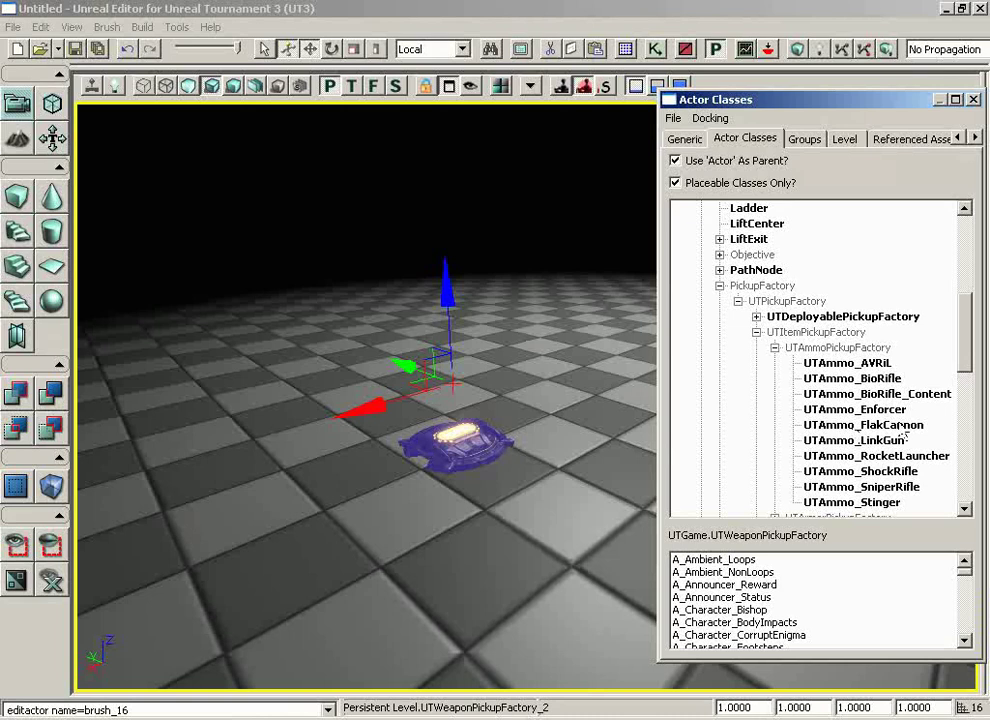
click(866, 503)
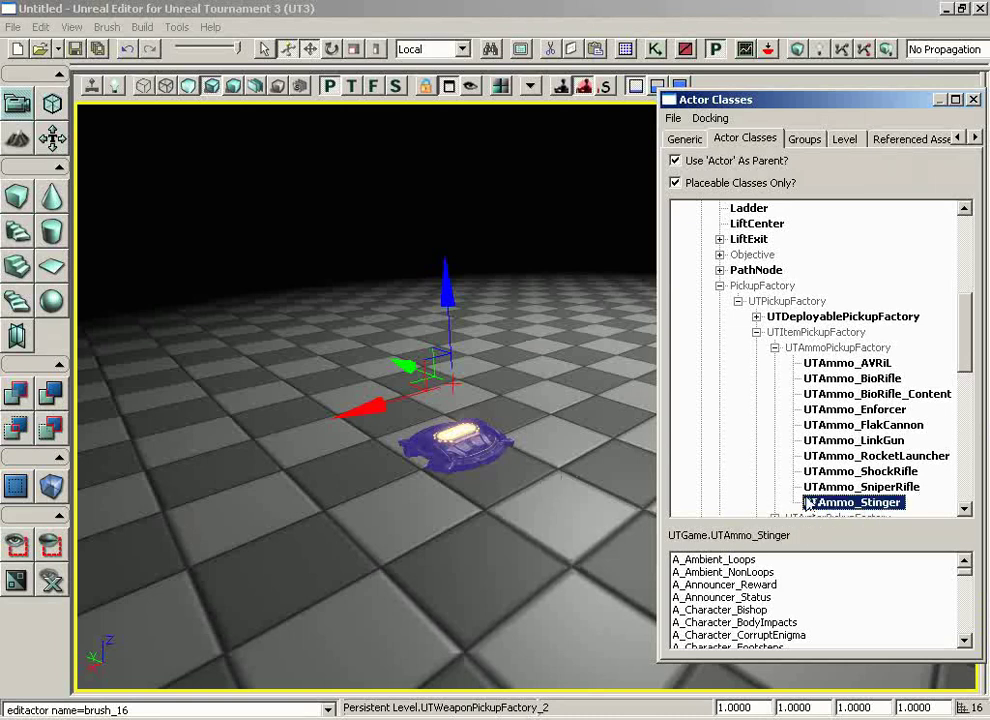
right_click(557, 478)
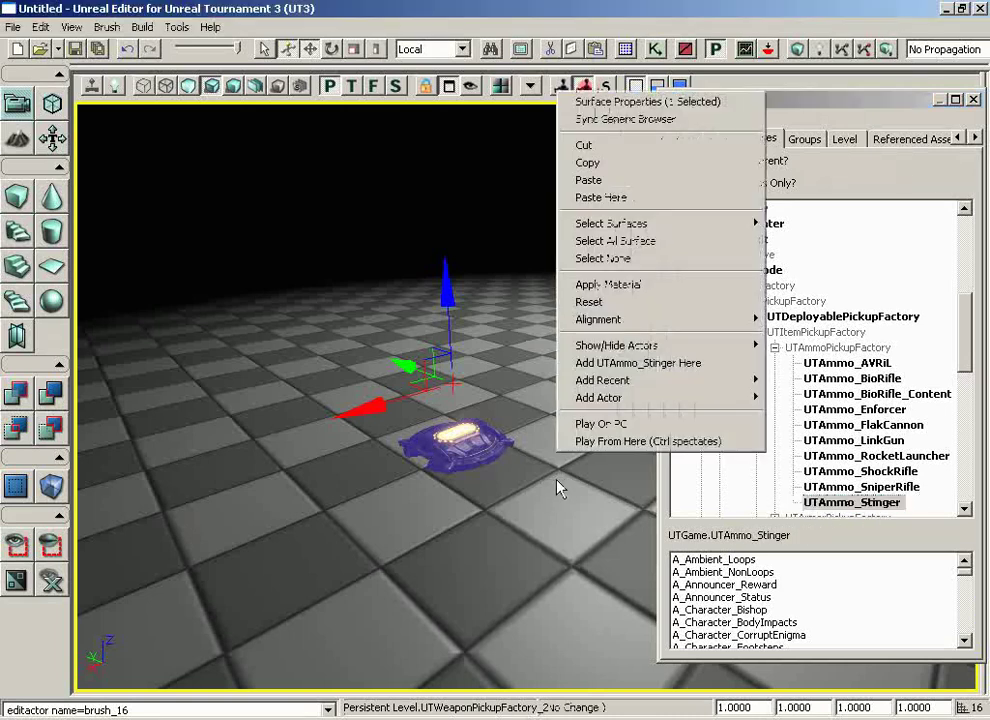
click(624, 365)
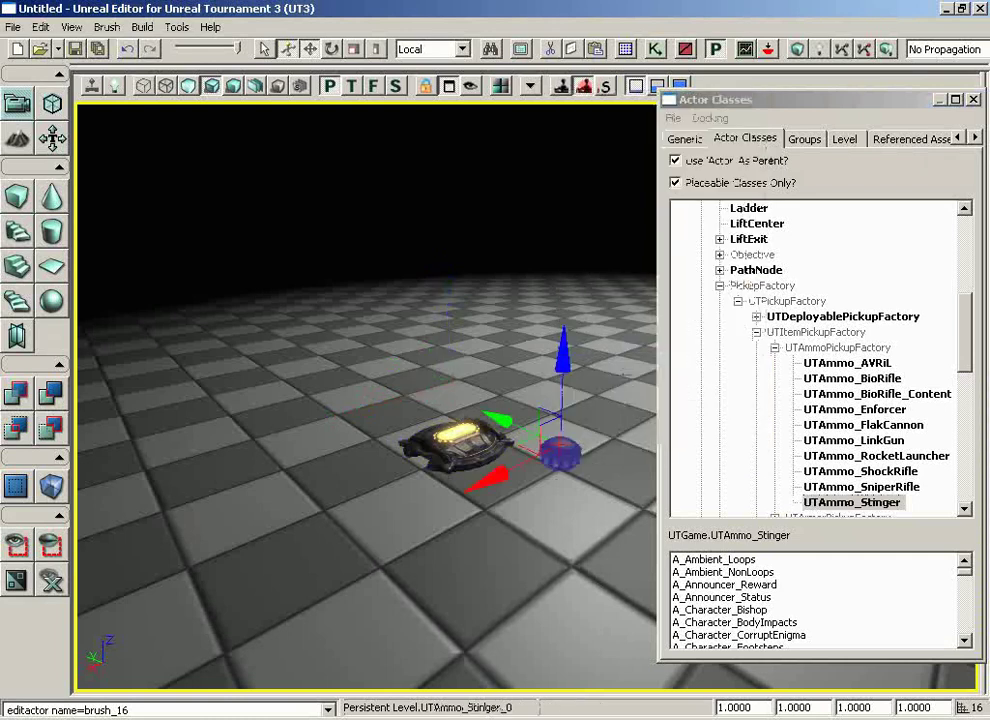
Step: Move the Stinger ammo away from the weapon pickup base and place a duplicate of it nearby
drag(520, 415, 500, 418)
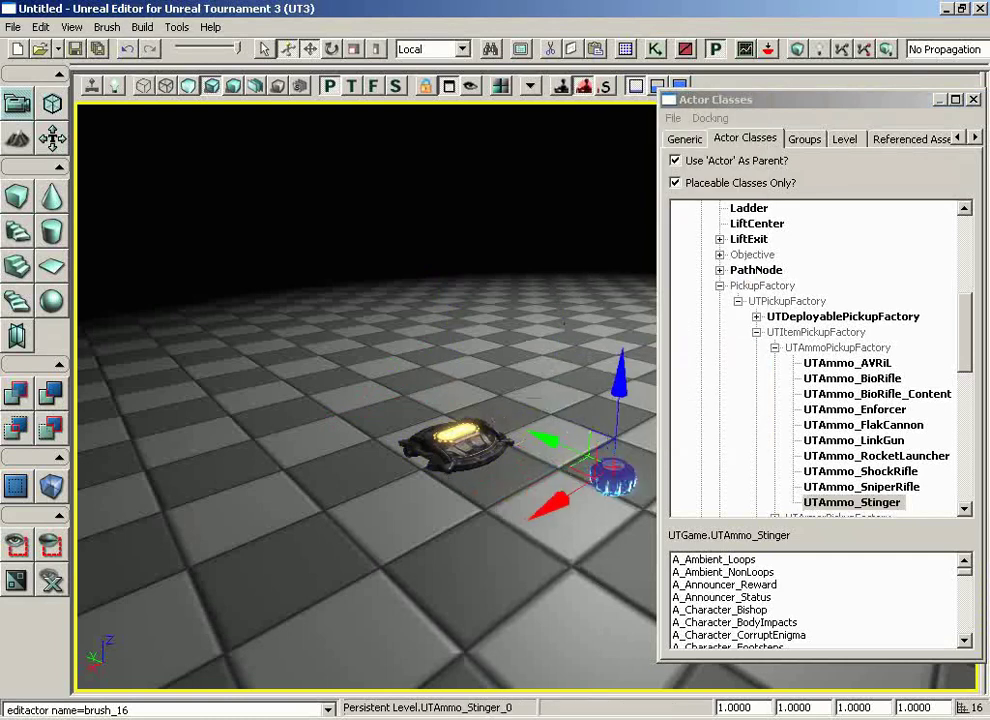
mouse_move(537, 508)
alt+mouse_down()
mouse_move(515, 517)
mouse_move(533, 517)
alt+mouse_up()
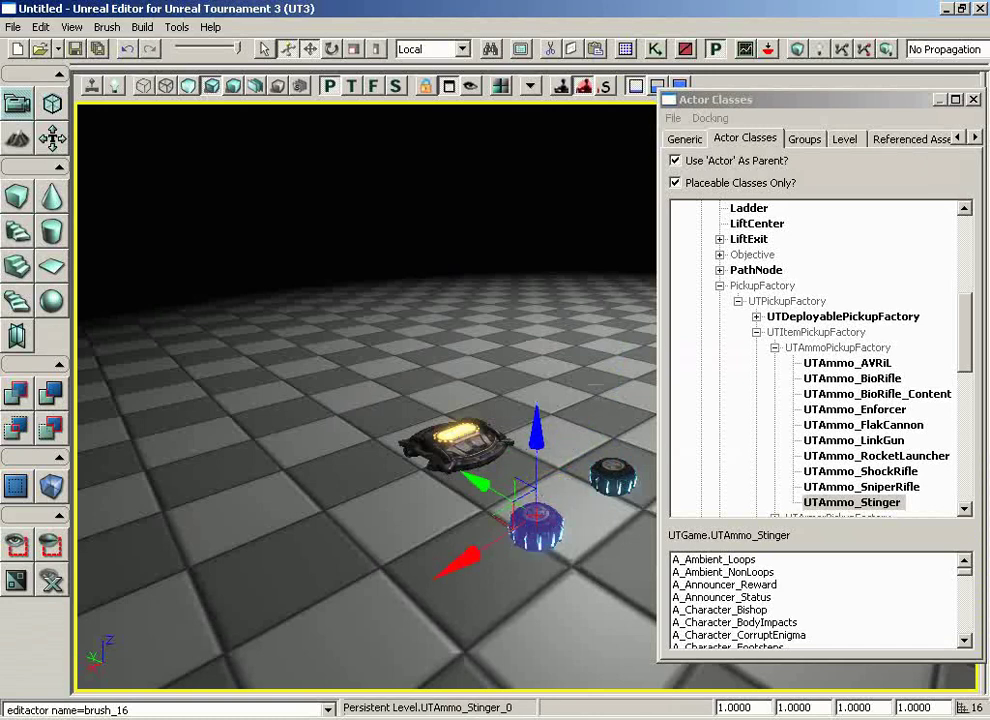
drag(573, 311, 530, 290)
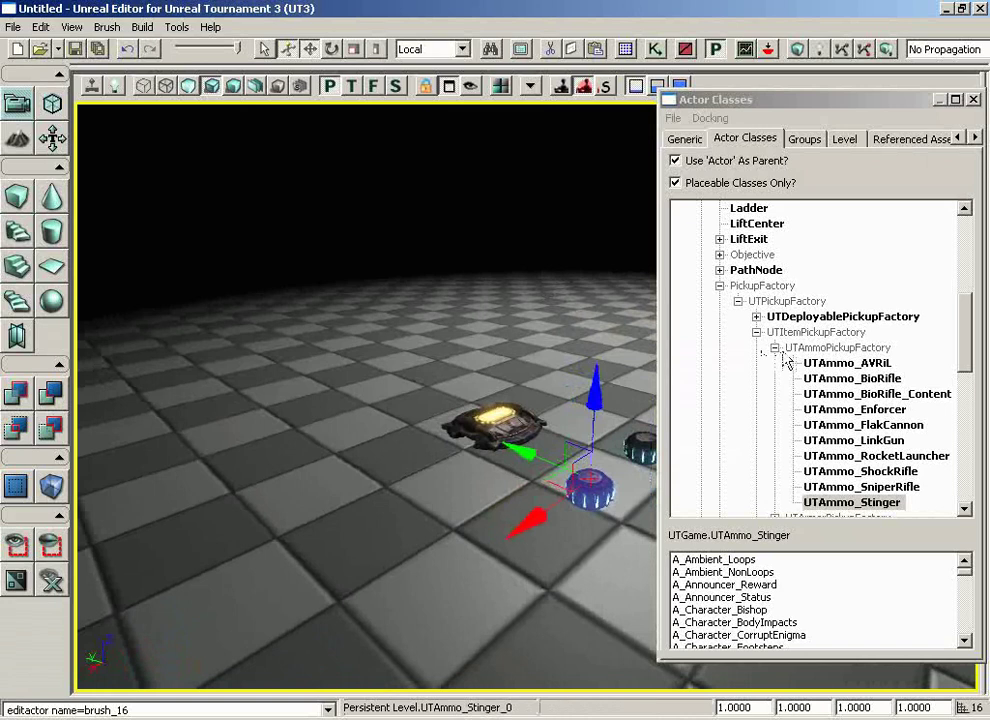
Step: Swap the expanded ammo classes for the UTArmorPickupFactory classes and place a UTArmorPickup_Helmet on the floor near the weapon base
click(775, 349)
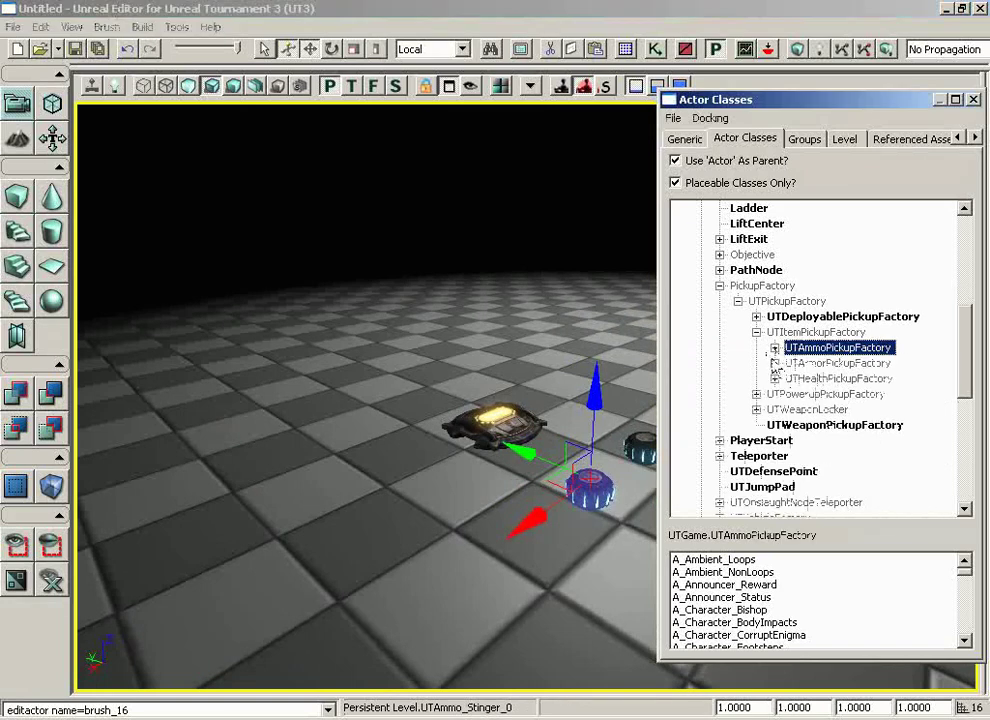
click(775, 363)
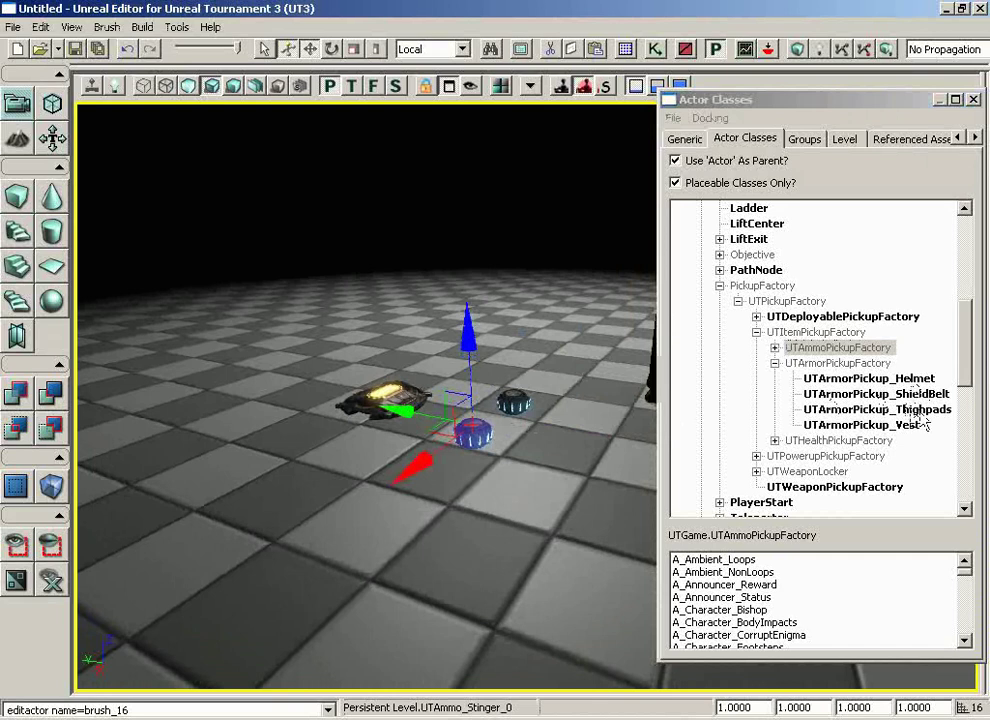
right_drag(893, 420, 893, 422)
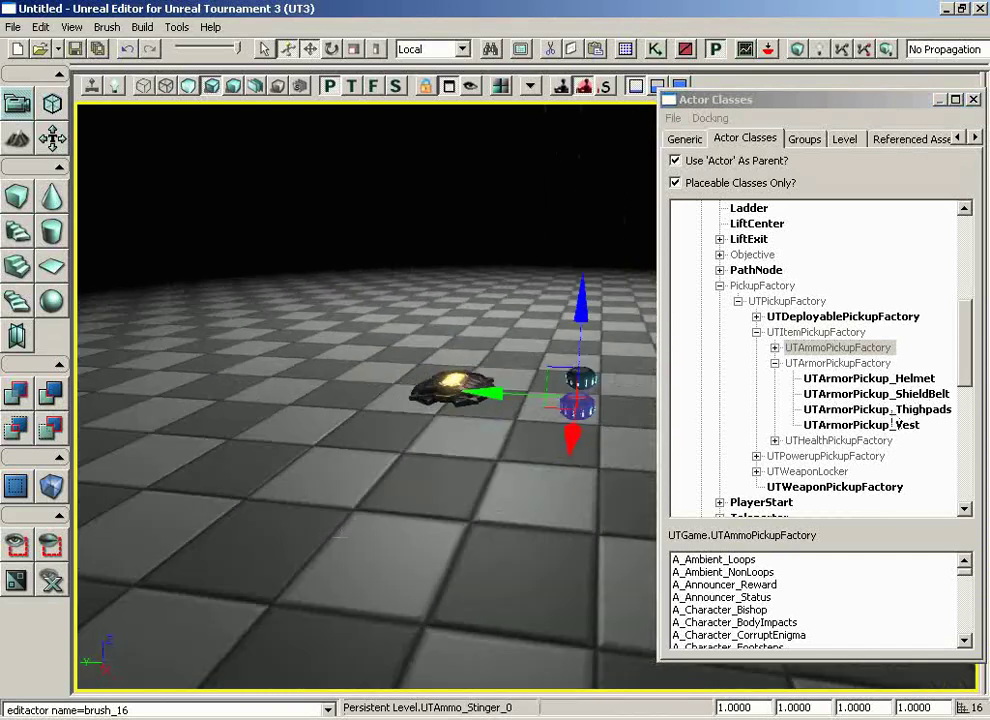
click(868, 378)
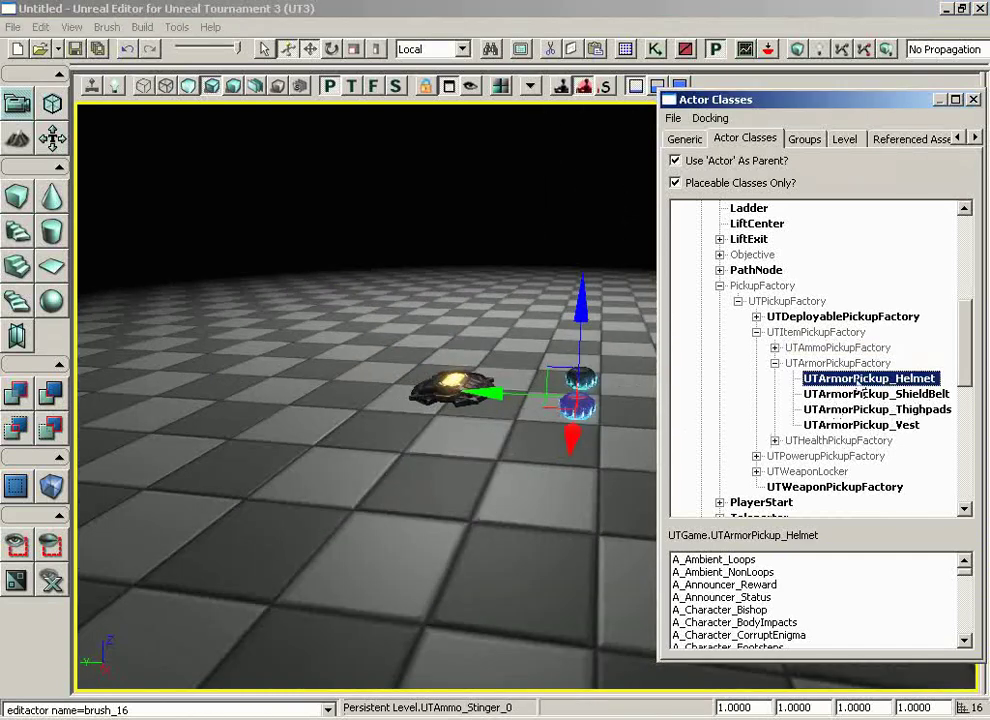
right_click(147, 494)
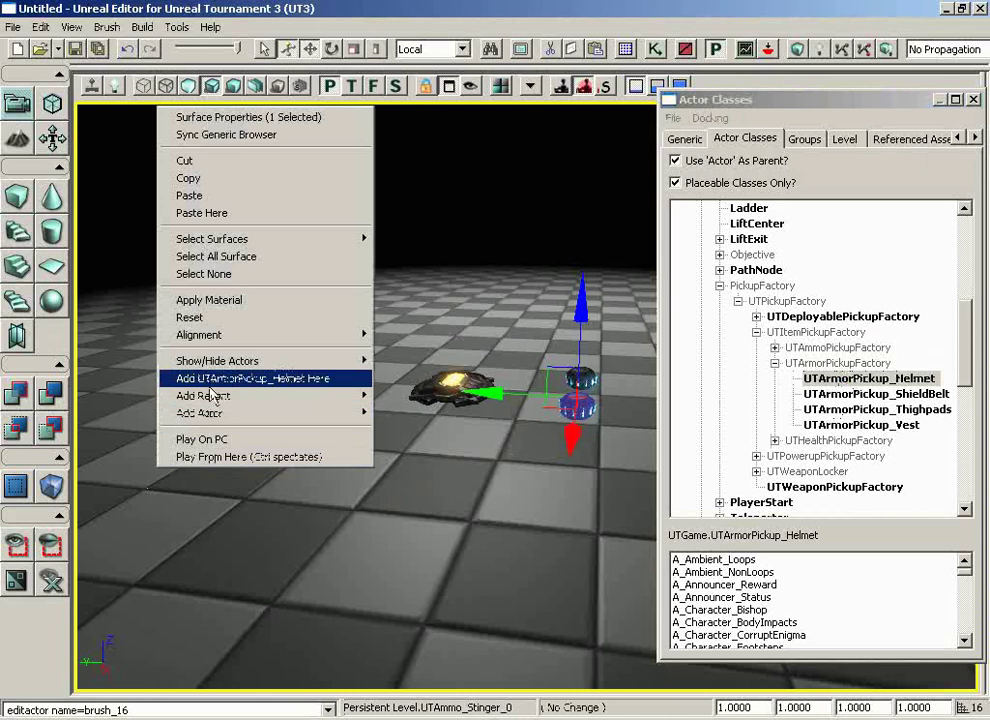
click(200, 316)
key(Right)
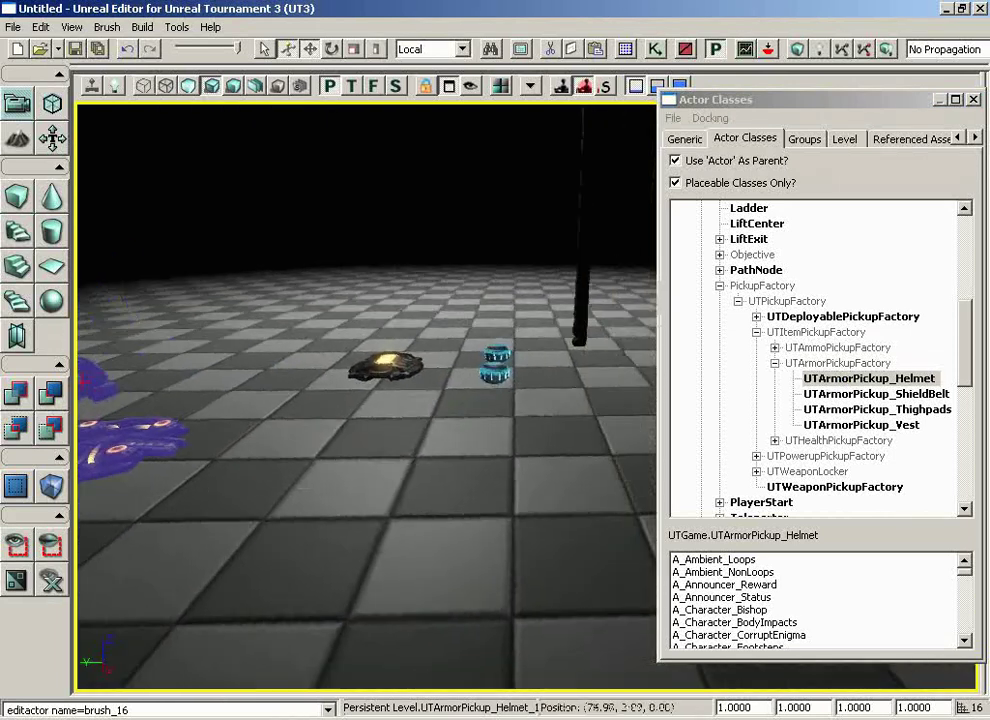
Step: Place a UTArmorPickup_ShieldBelt actor on the floor next to the helmet pickup
click(860, 394)
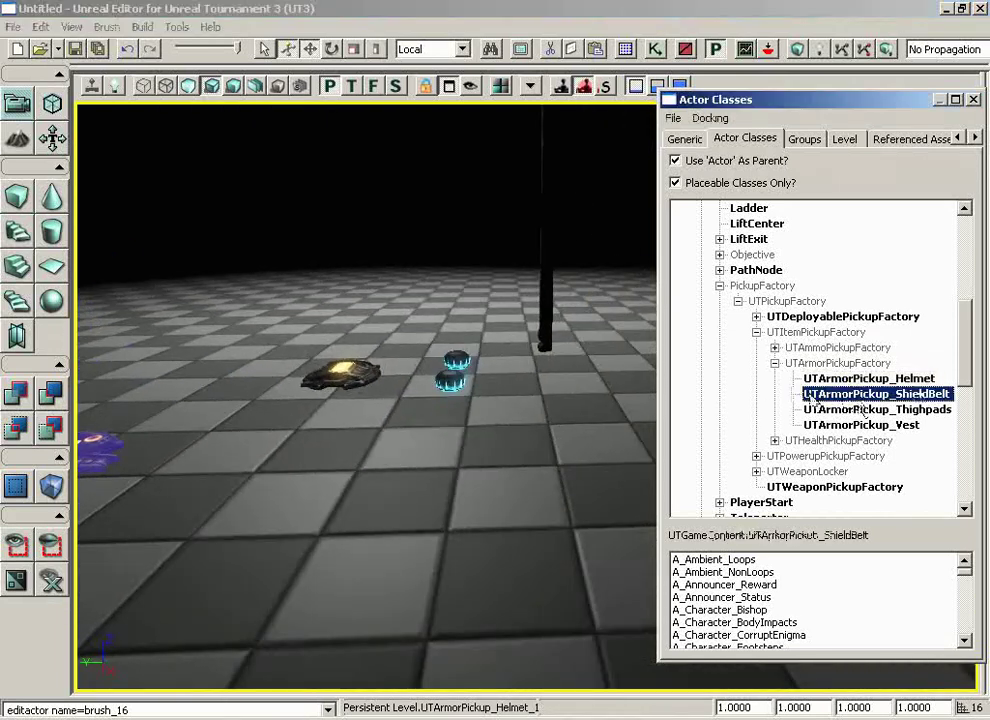
right_click(293, 466)
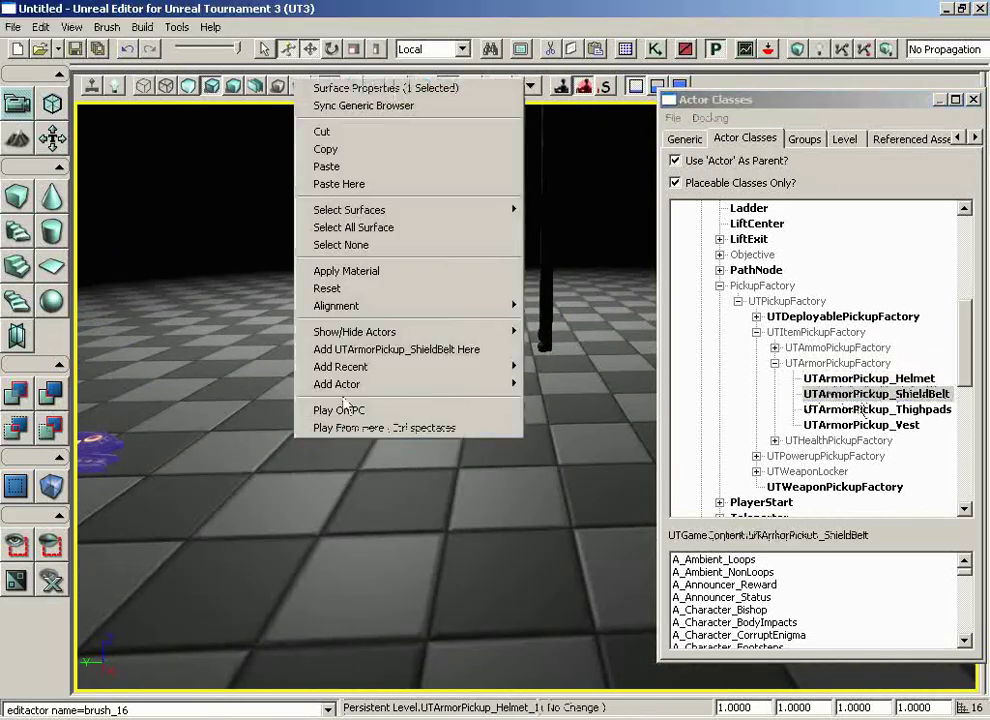
click(340, 348)
key(Right)
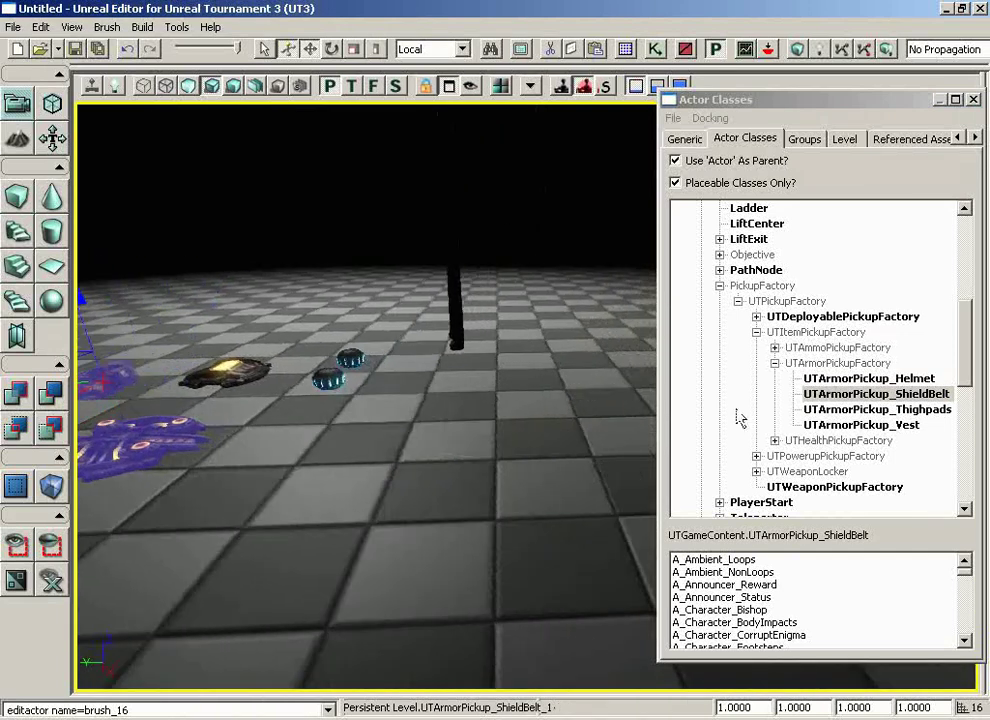
Step: Place a UTArmorPickup_Thighpads actor on the floor next to the shield belt pickup
click(860, 409)
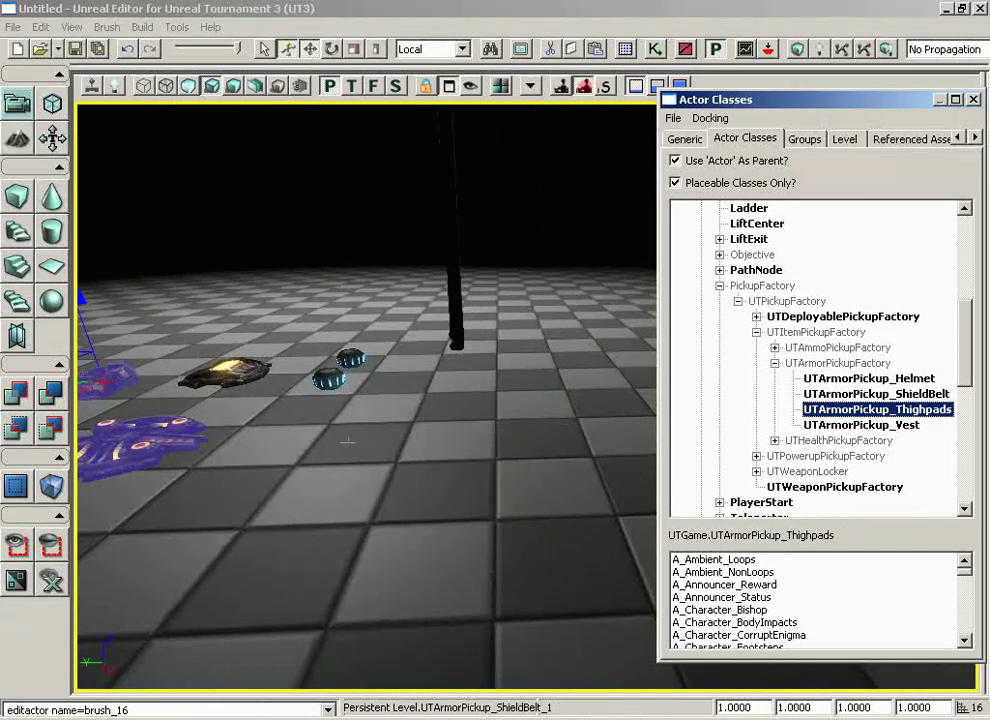
right_click(347, 440)
click(408, 334)
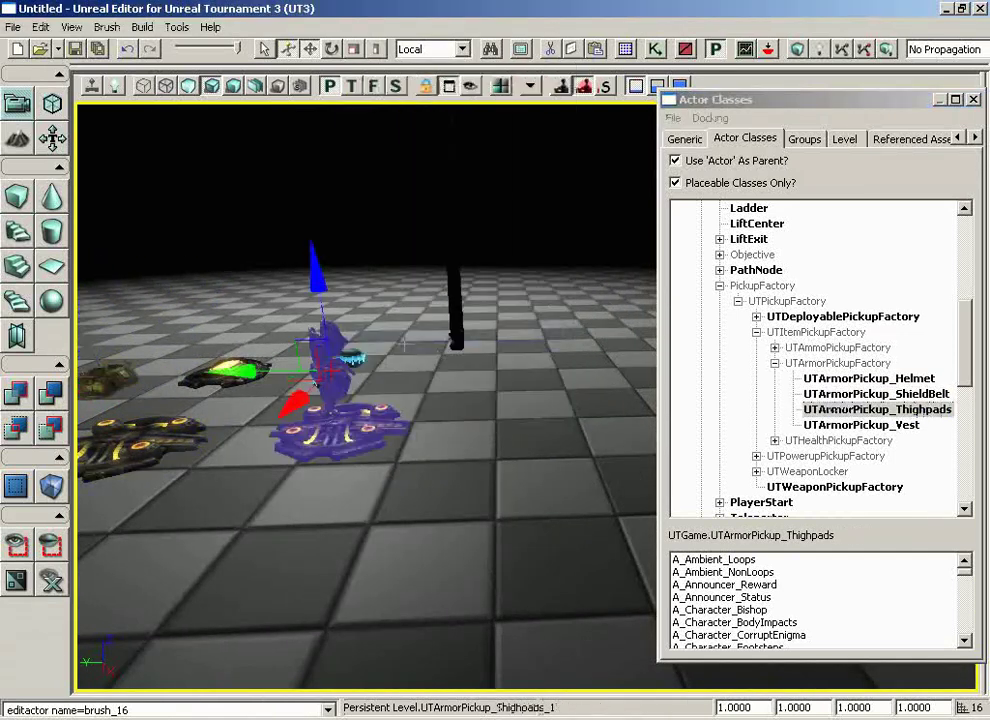
Step: Place a UTArmorPickup_Vest actor beside the thighpads and look over the row of placed pickups
click(897, 428)
middle_drag(497, 452, 422, 428)
right_click(422, 428)
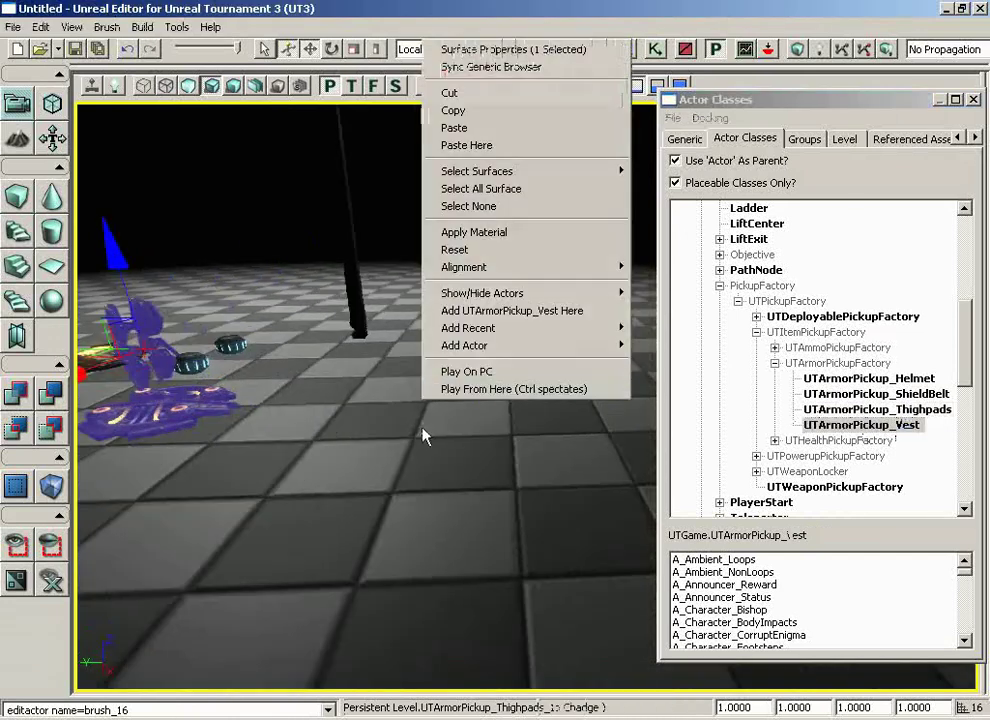
click(468, 314)
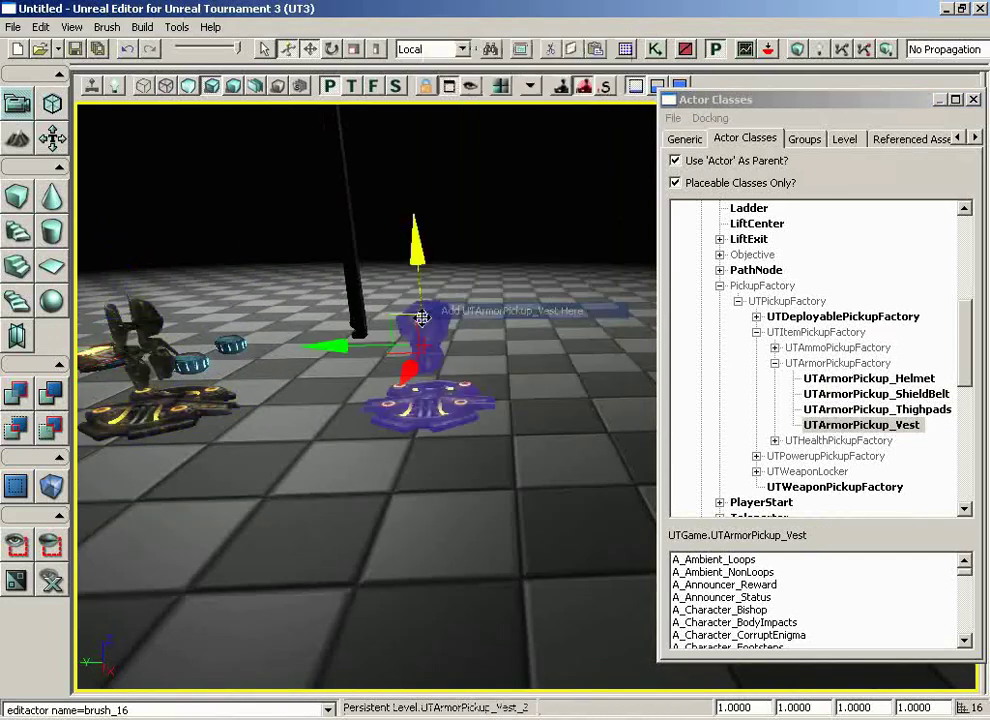
drag(418, 240, 281, 212)
middle_drag(281, 212, 272, 104)
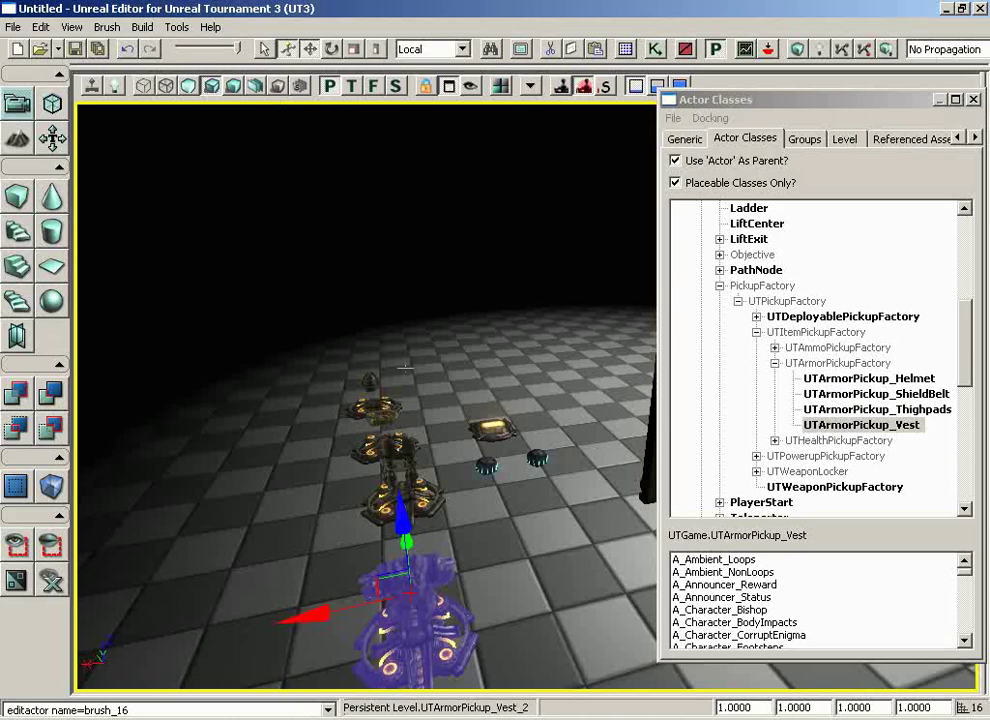
drag(464, 420, 494, 357)
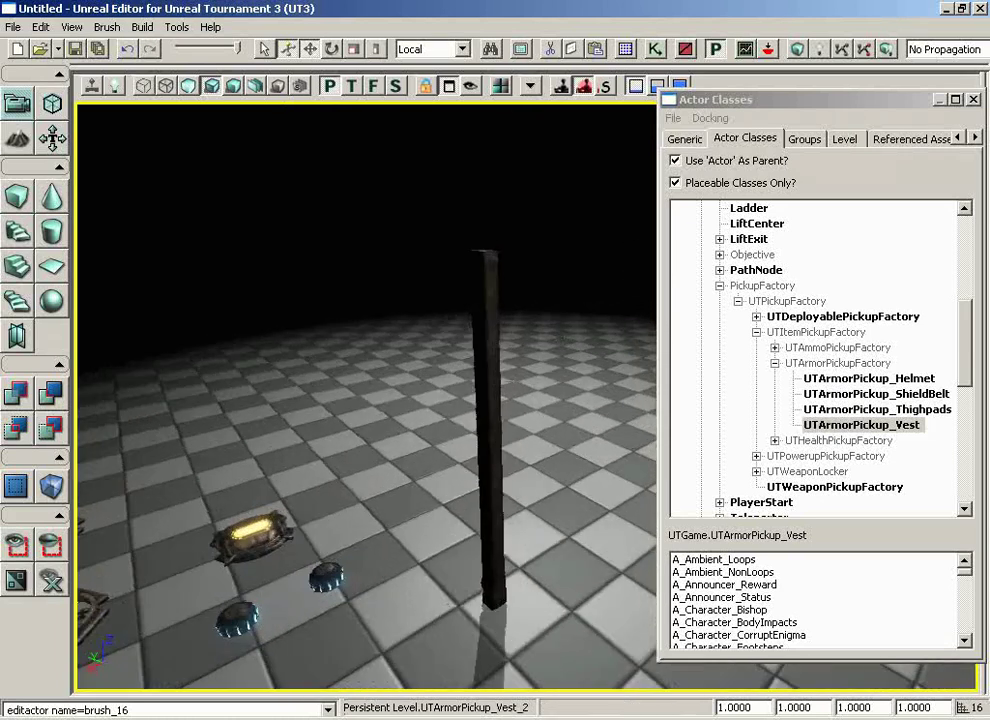
Step: Delete the tall pillar static mesh standing on the floor near the ammo pickups
click(494, 357)
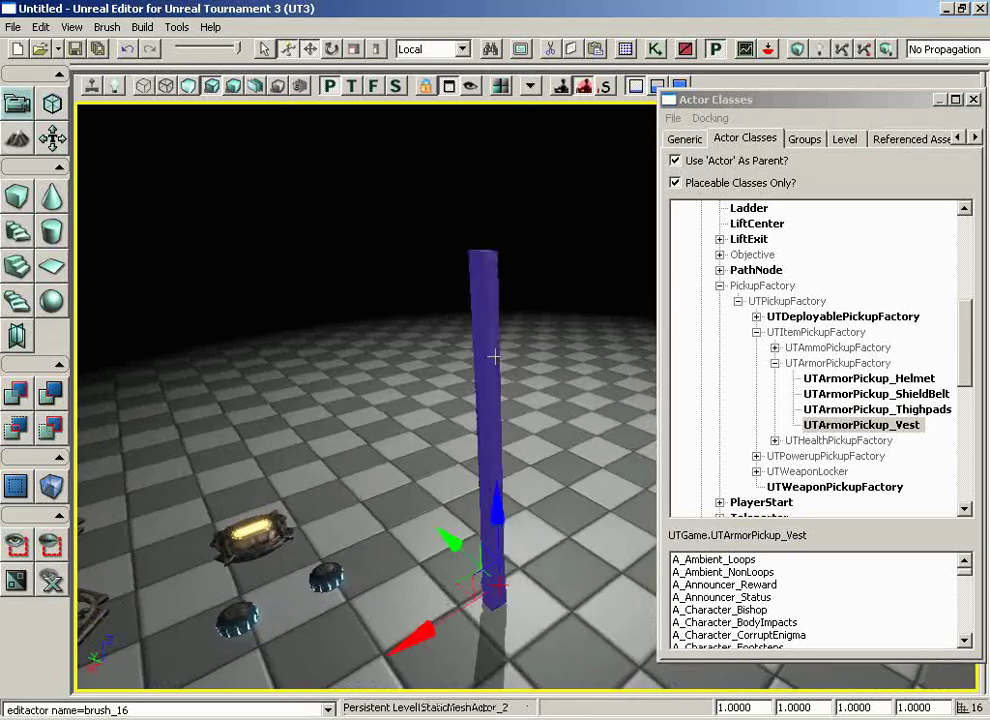
key(Delete)
drag(494, 356, 330, 503)
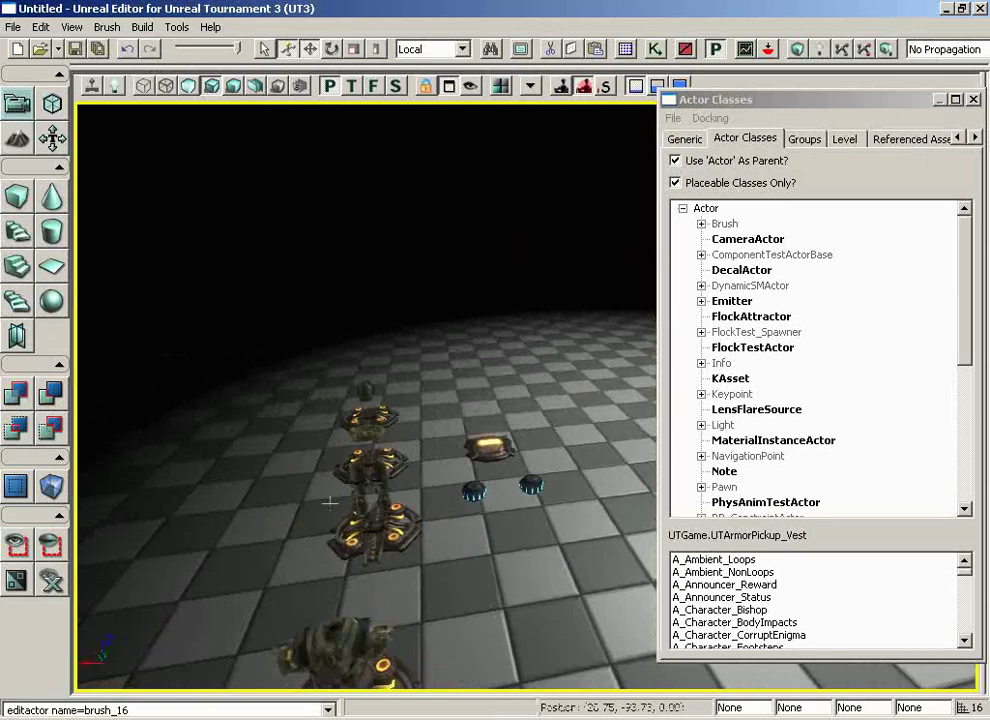
Step: Move the helmet and shield belt pickups sideways out of their row, away from the ammo pickups
drag(425, 570, 250, 431)
click(408, 469)
drag(440, 497, 467, 585)
click(380, 458)
drag(294, 438, 164, 438)
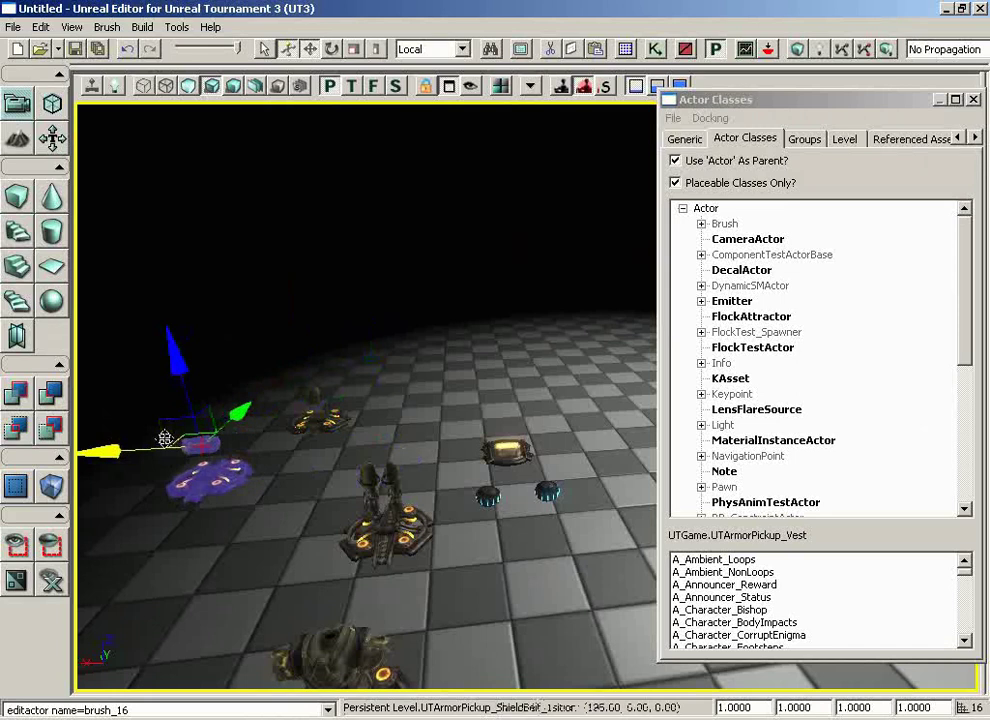
Step: Move the thighpads pickup sideways out of the row, toward the dark side of the floor beside the shield belt
drag(372, 436, 380, 540)
click(380, 447)
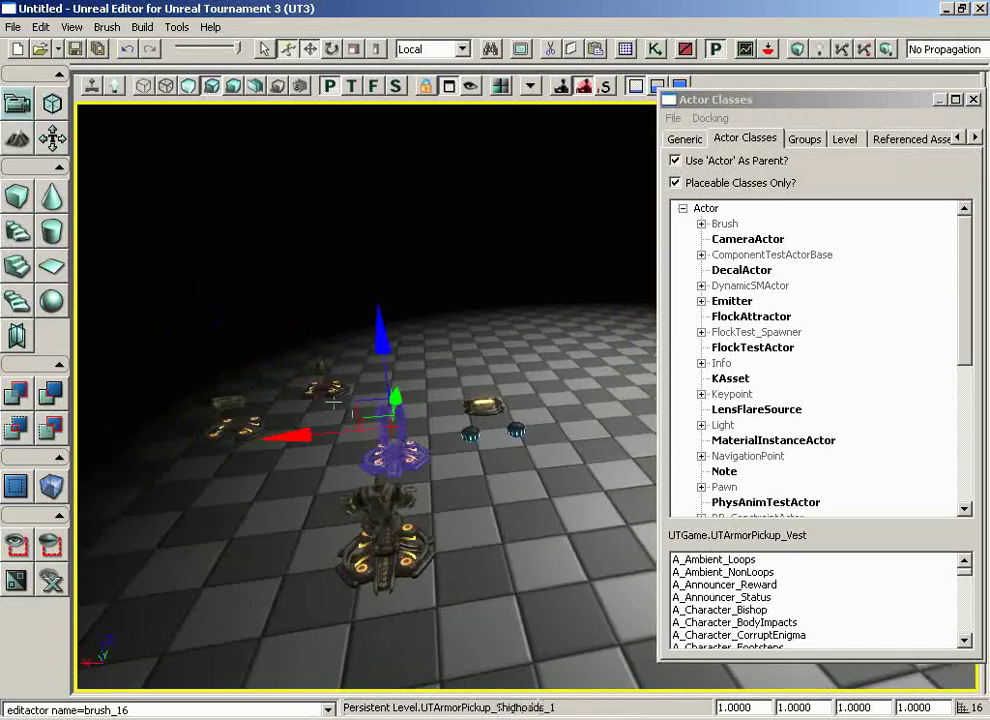
drag(290, 433, 128, 433)
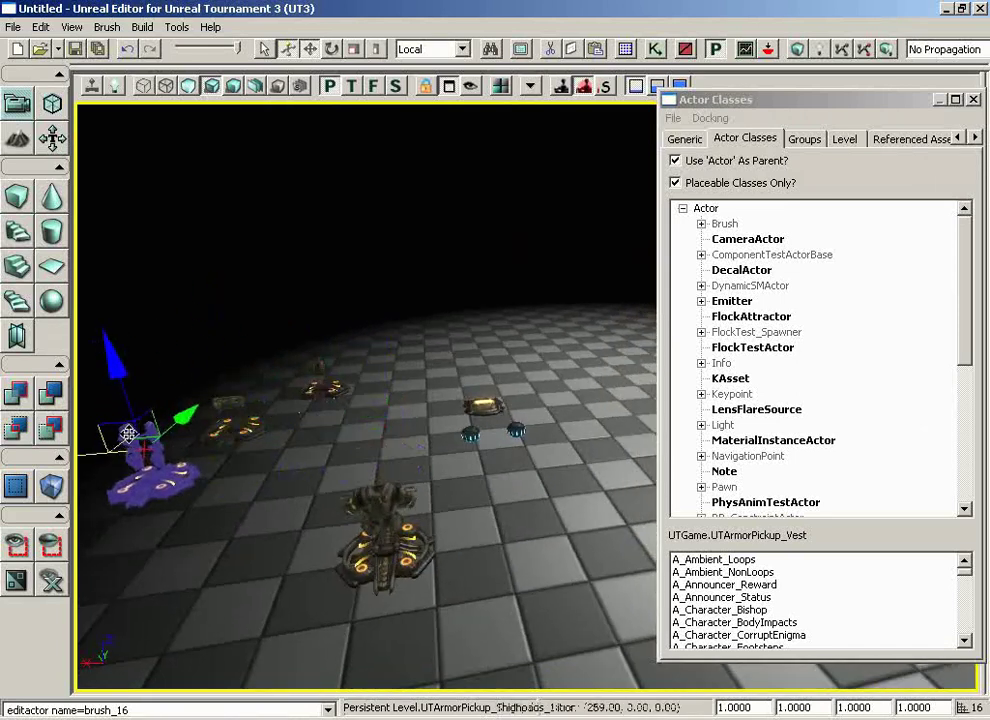
Step: Move the helmet pickup farther back into the dark area and adjust its sideways position near the lit floor's edge
drag(384, 430, 404, 550)
right_drag(404, 550, 257, 327)
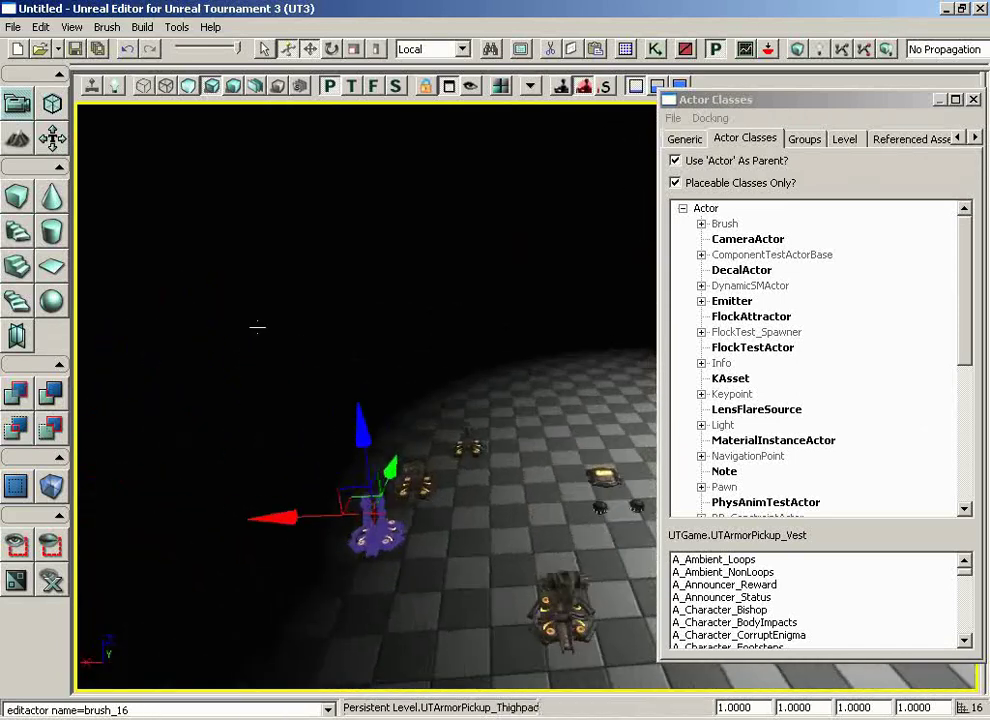
drag(257, 326, 257, 326)
click(468, 447)
drag(387, 431, 371, 264)
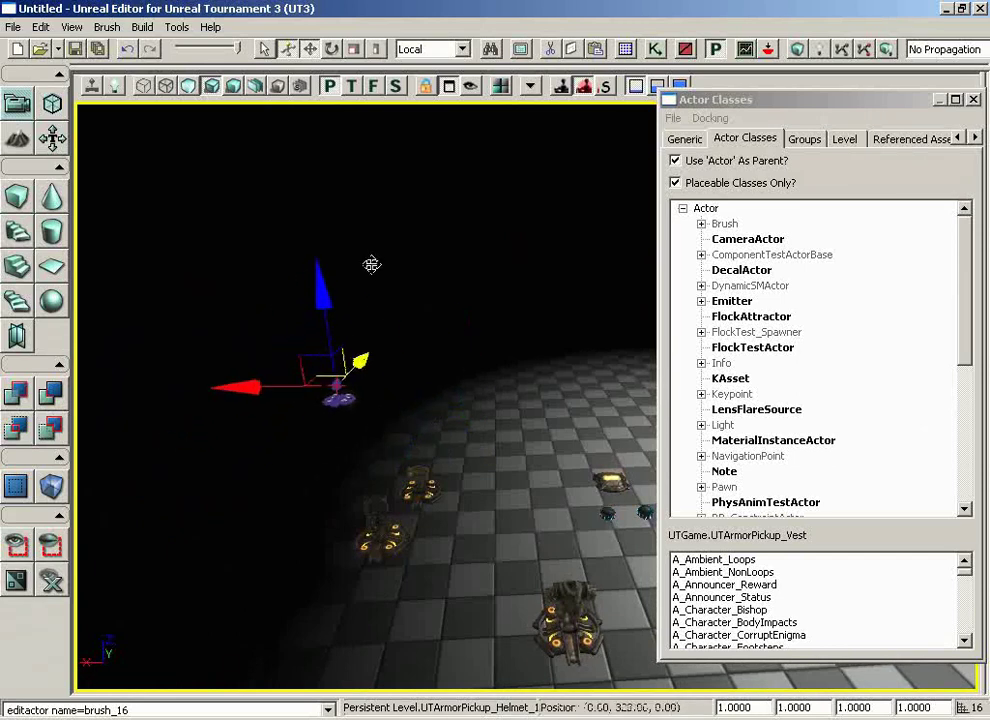
drag(240, 388, 319, 392)
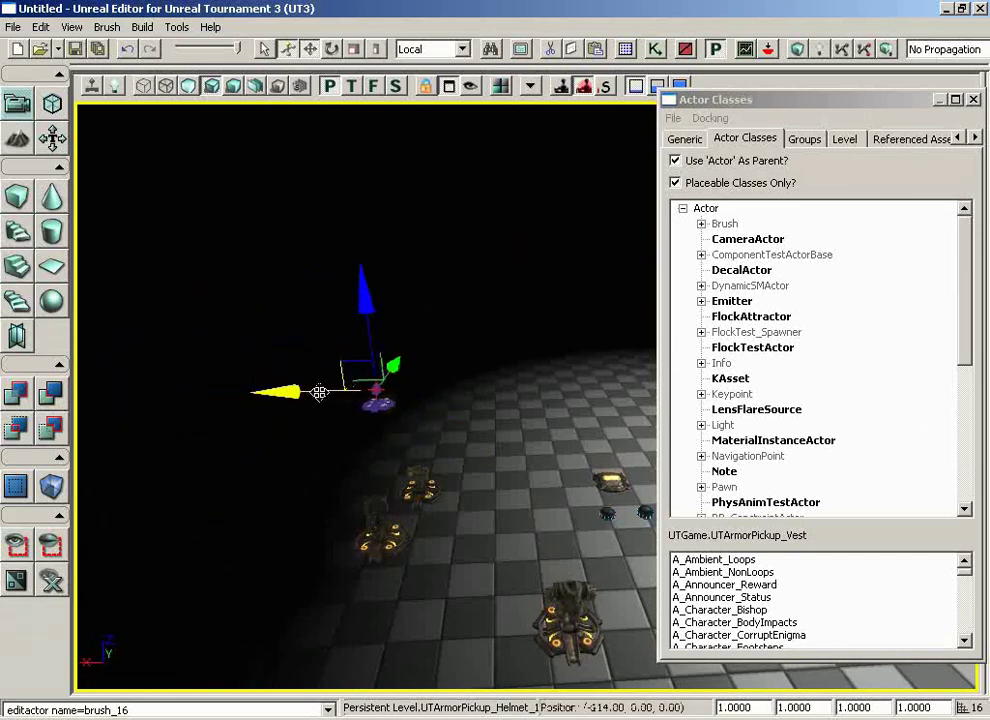
Step: Move the shield belt pickup sideways into the dark area and push it back toward the helmet pickup
click(418, 482)
drag(330, 472, 98, 462)
drag(277, 437, 287, 350)
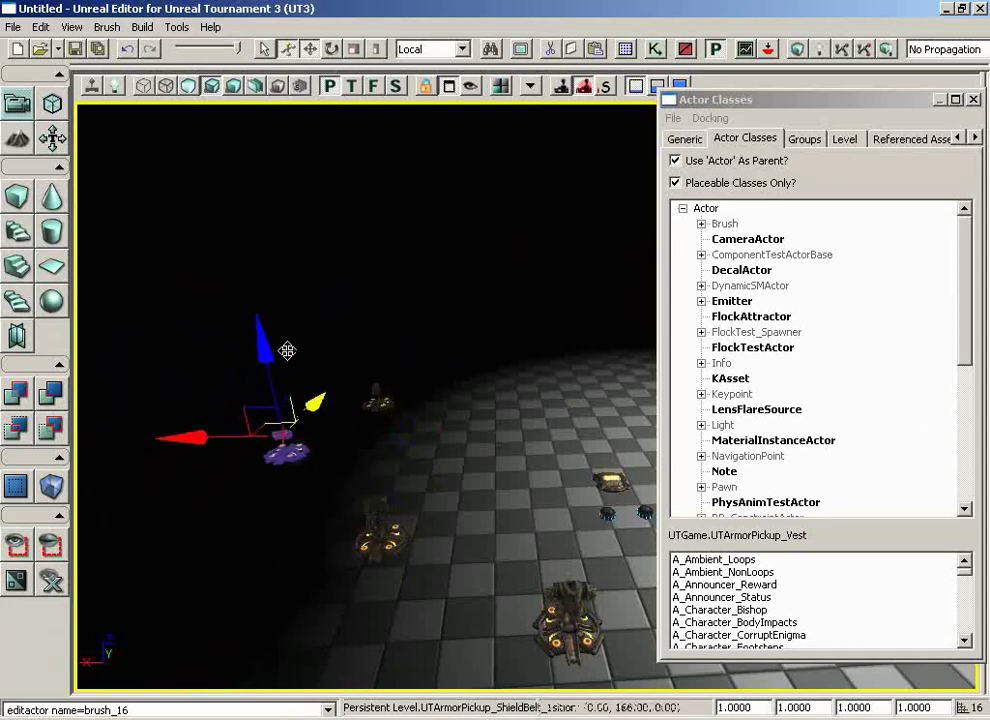
Step: Move the thighpads and vest pickups sideways into the dark area to line up with the other armor pickups
click(378, 528)
drag(268, 522, 96, 503)
drag(460, 508, 478, 560)
click(482, 485)
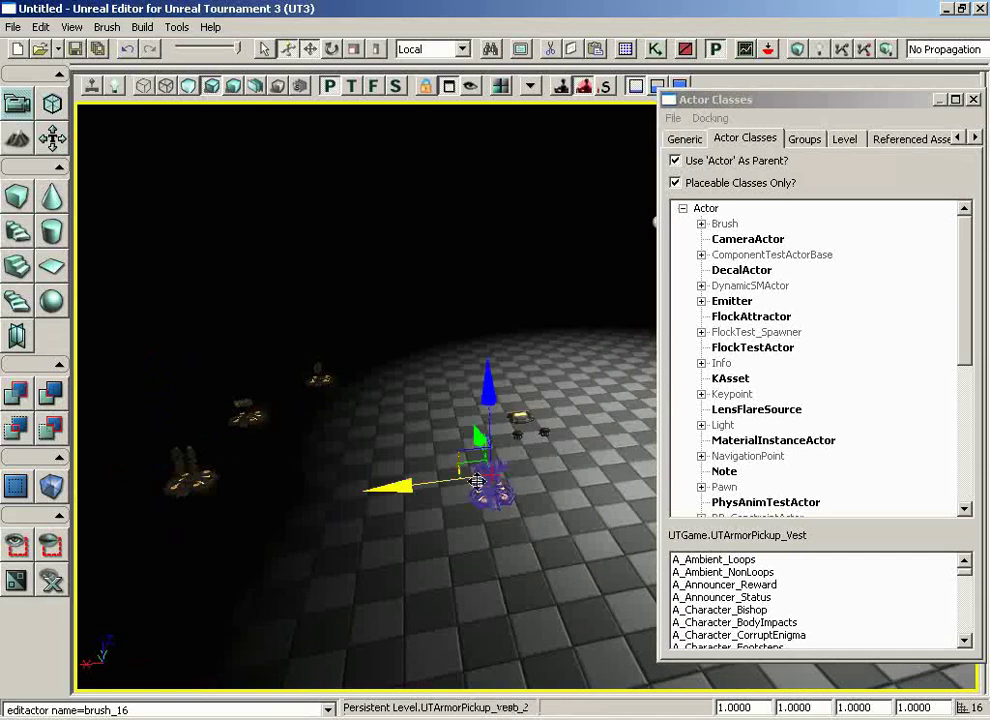
drag(477, 482, 77, 471)
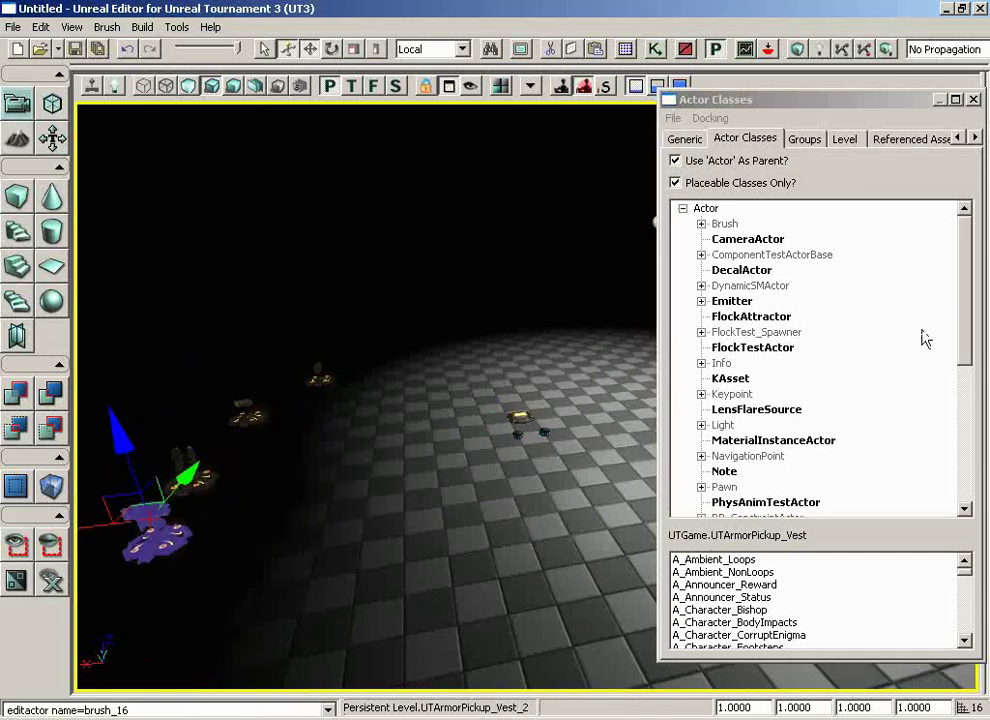
Step: Expand the actor class tree from NavigationPoint through PickupFactory and UTItemPickupFactory to show the UTHealthPickupFactory classes
click(701, 455)
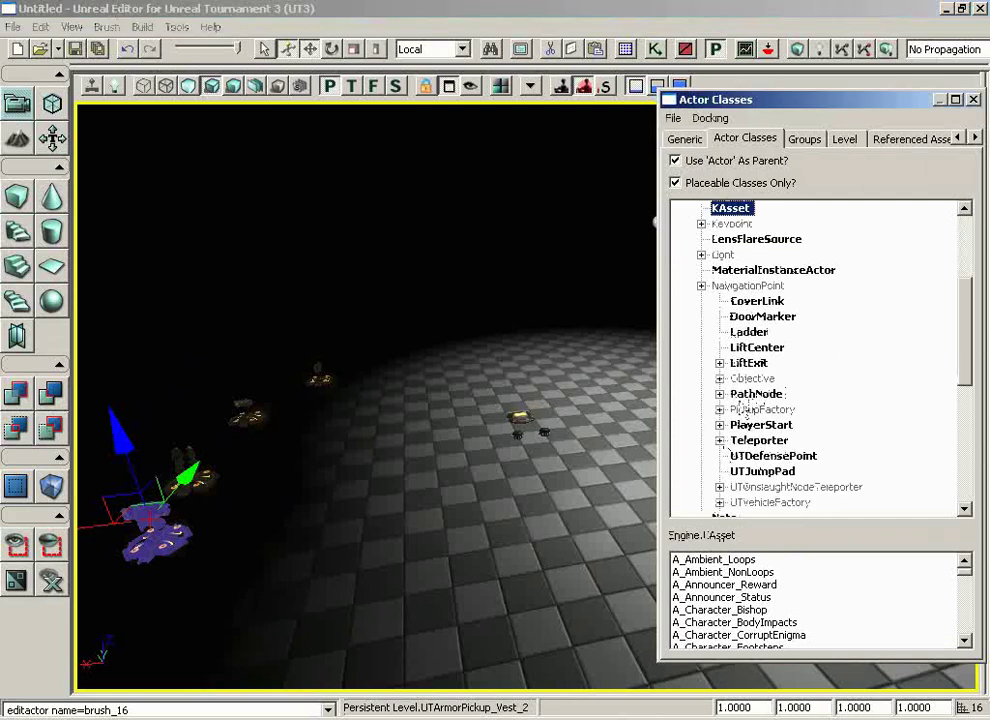
click(720, 409)
click(738, 425)
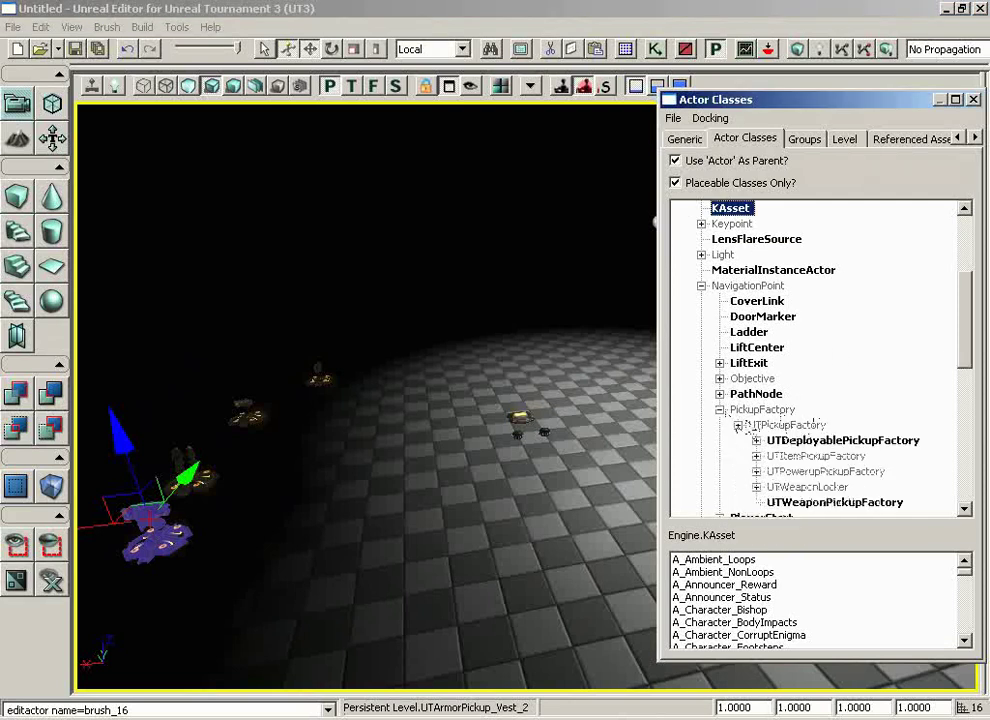
scroll(855, 375, down, 2)
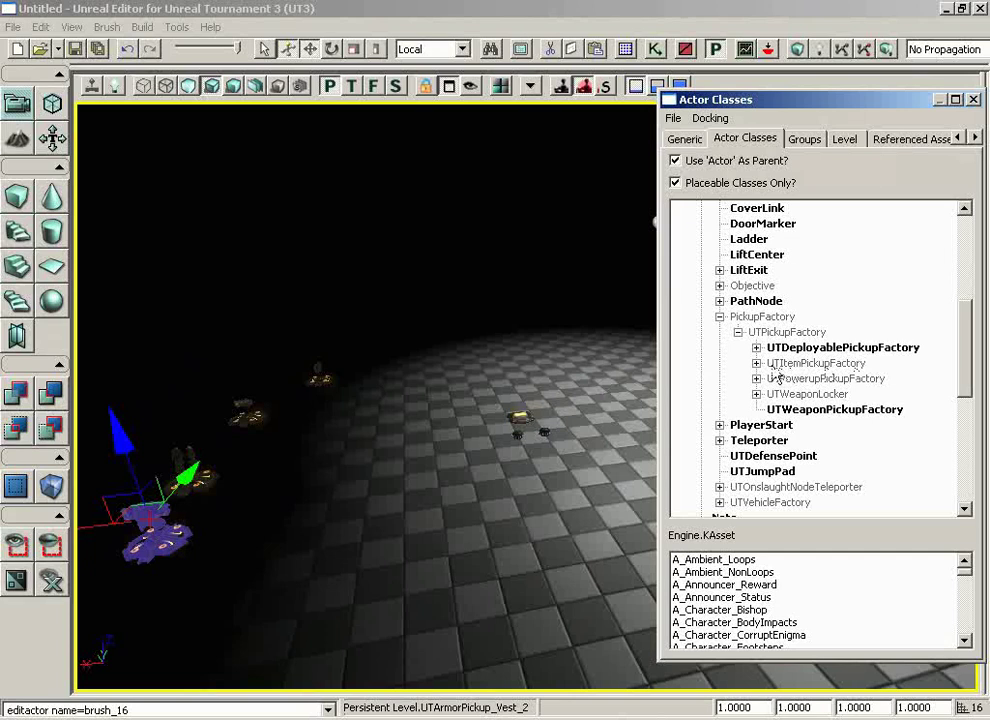
double_click(816, 364)
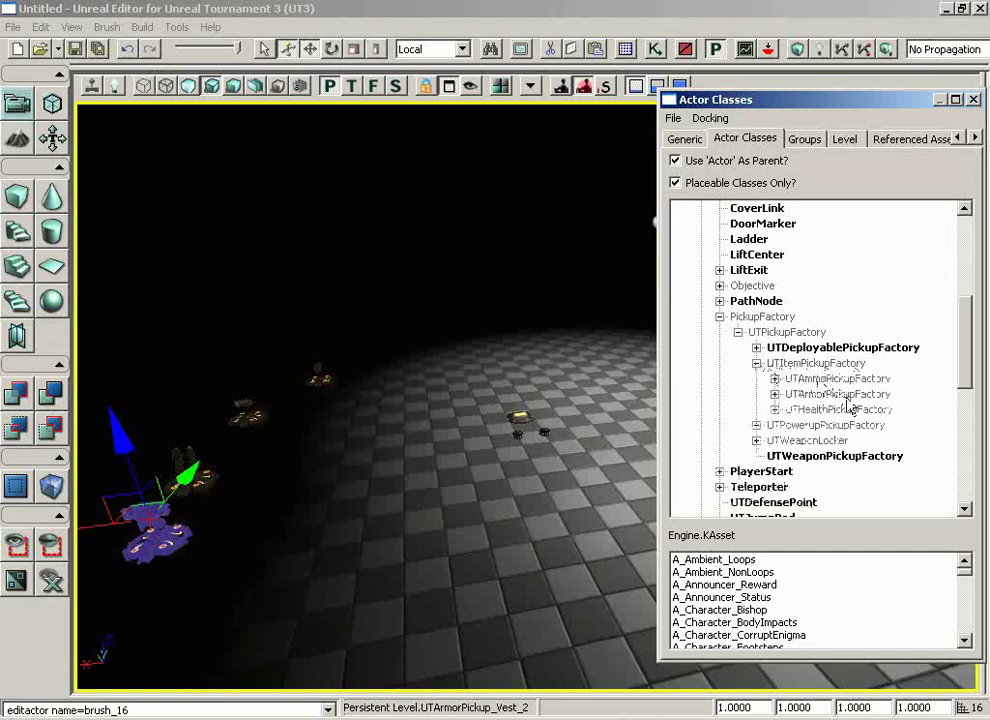
click(774, 410)
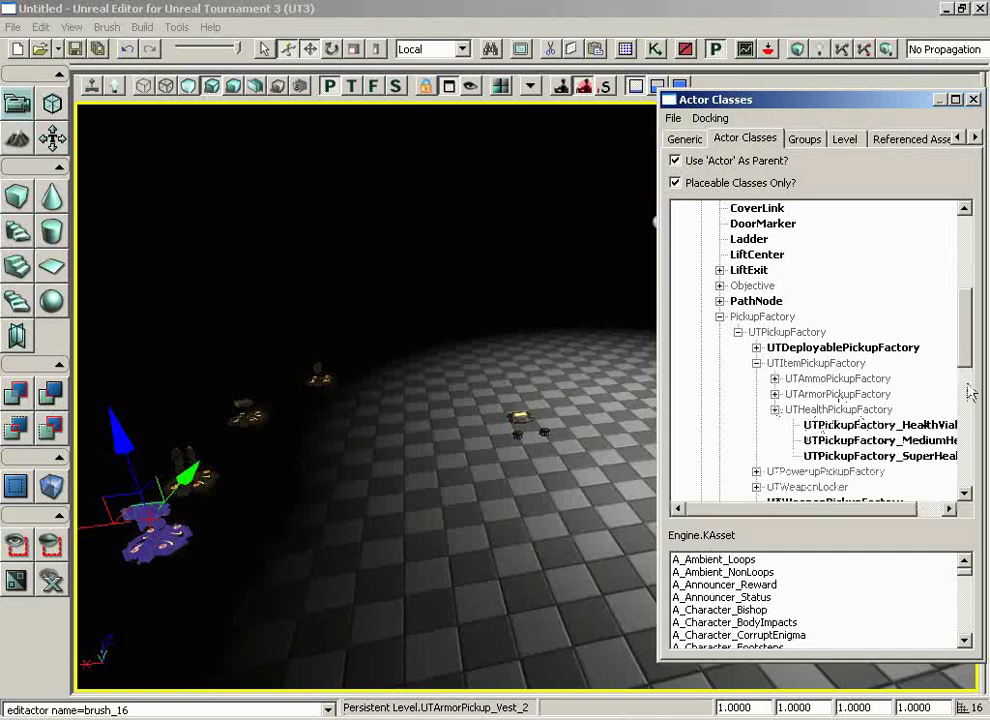
drag(880, 507, 906, 512)
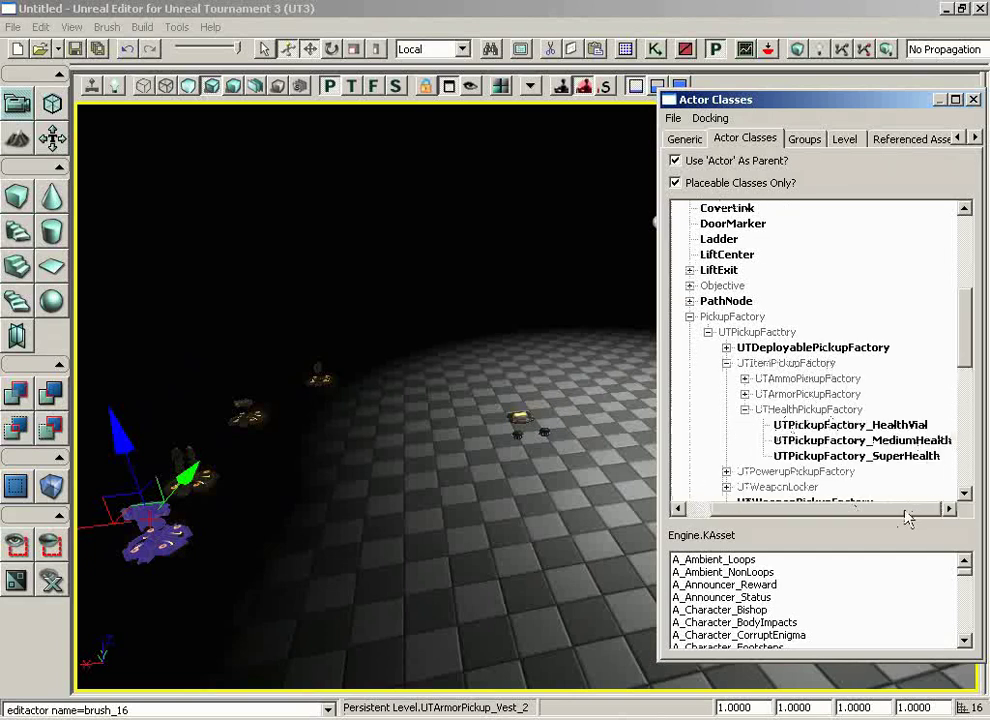
Step: Place a UTPickupFactory_SuperHealth actor on the floor in front of the vest pickup
click(912, 457)
drag(545, 330, 442, 430)
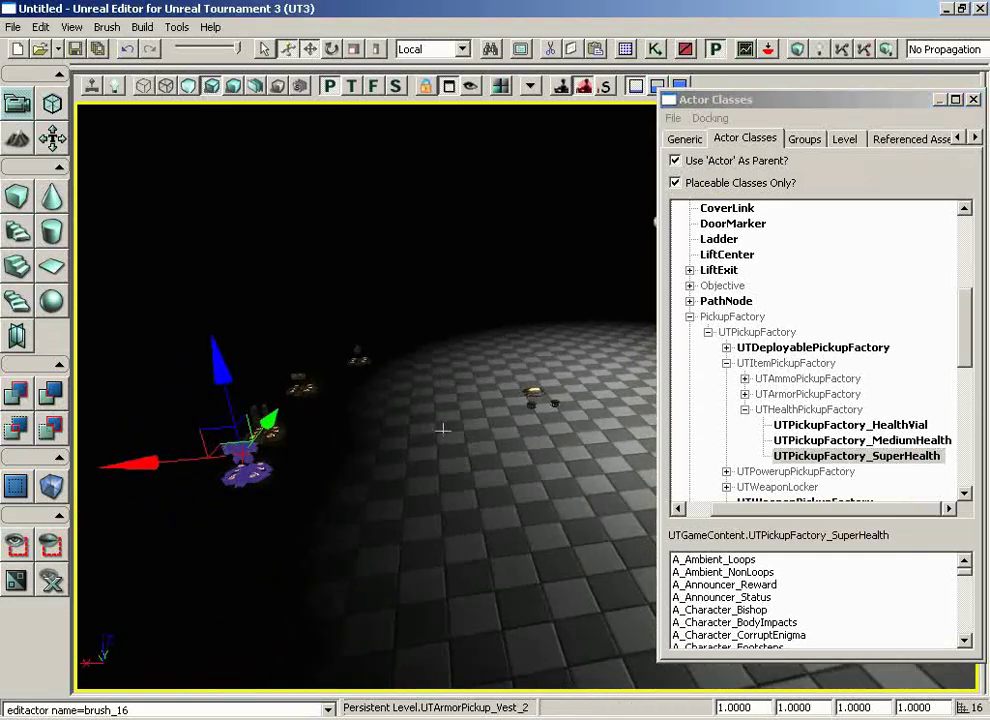
right_click(260, 554)
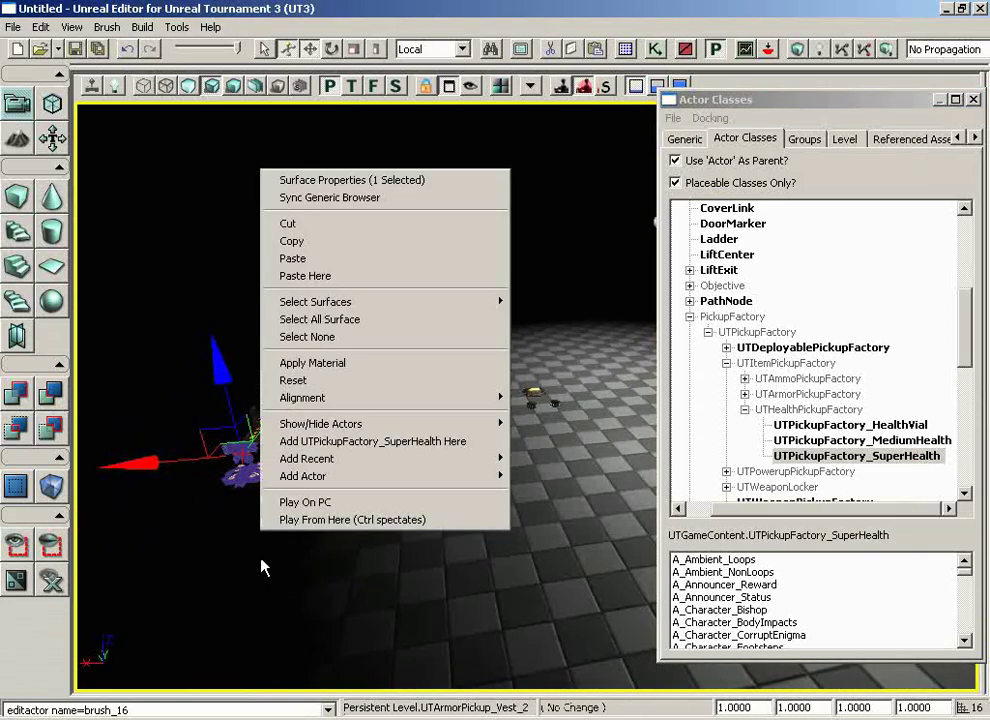
click(295, 442)
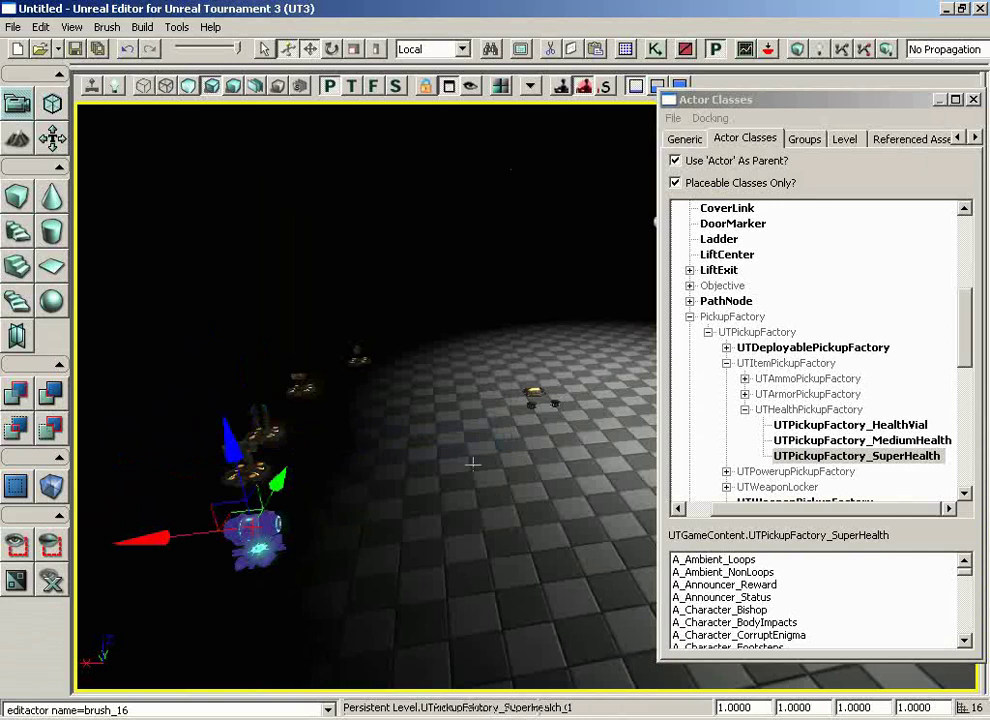
Step: Place a UTPickupFactory_MediumHealth actor on the floor in front of the super health pickup
click(873, 440)
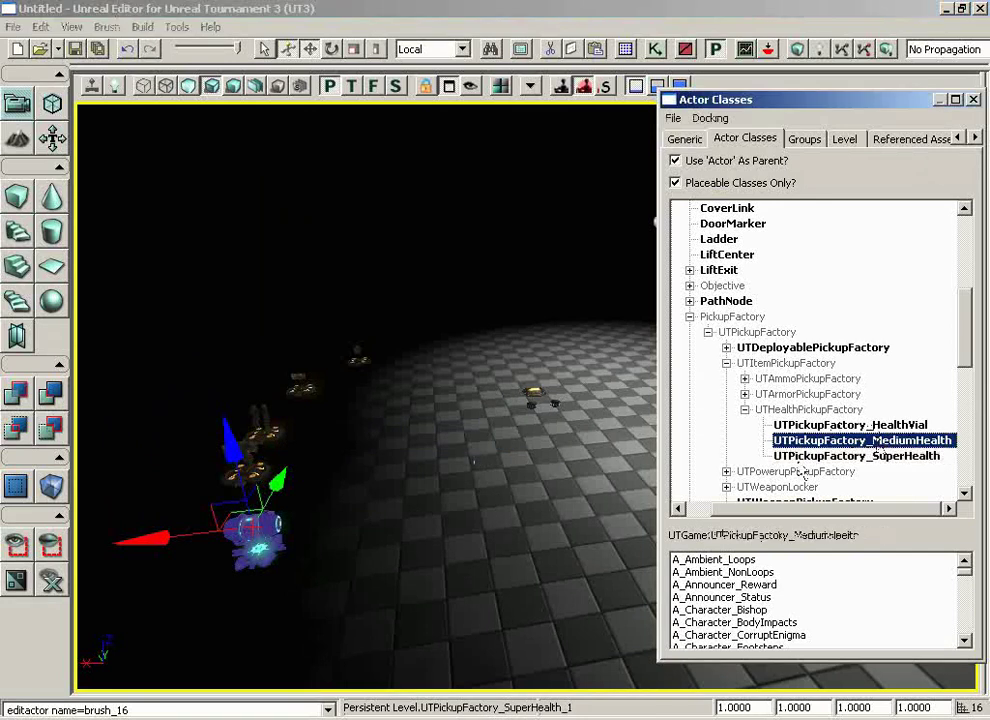
drag(380, 470, 365, 504)
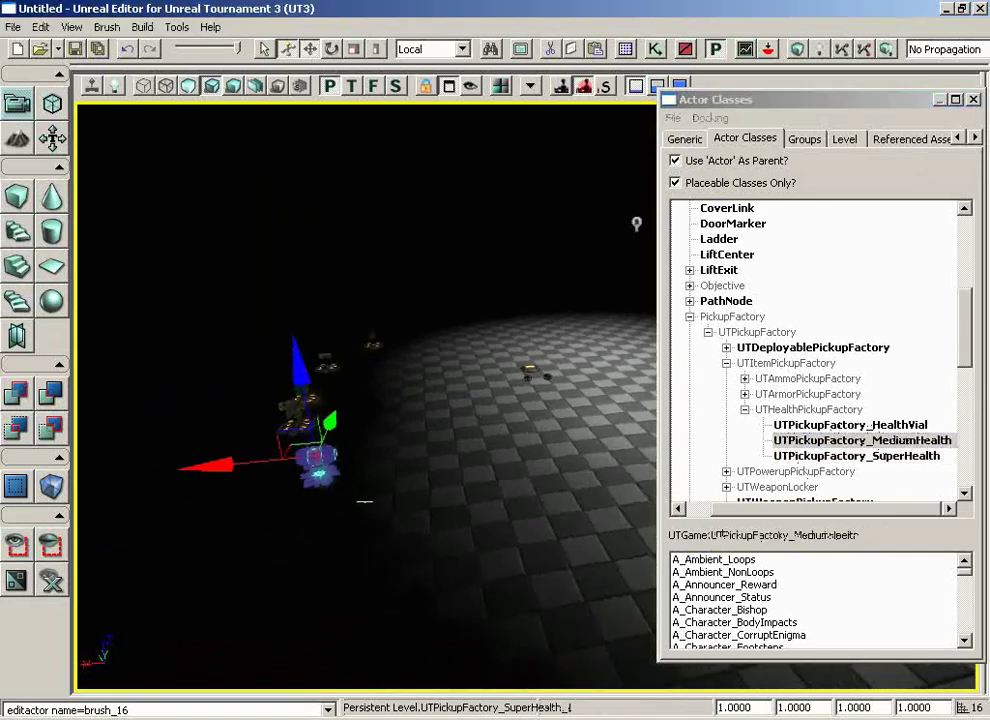
right_click(336, 559)
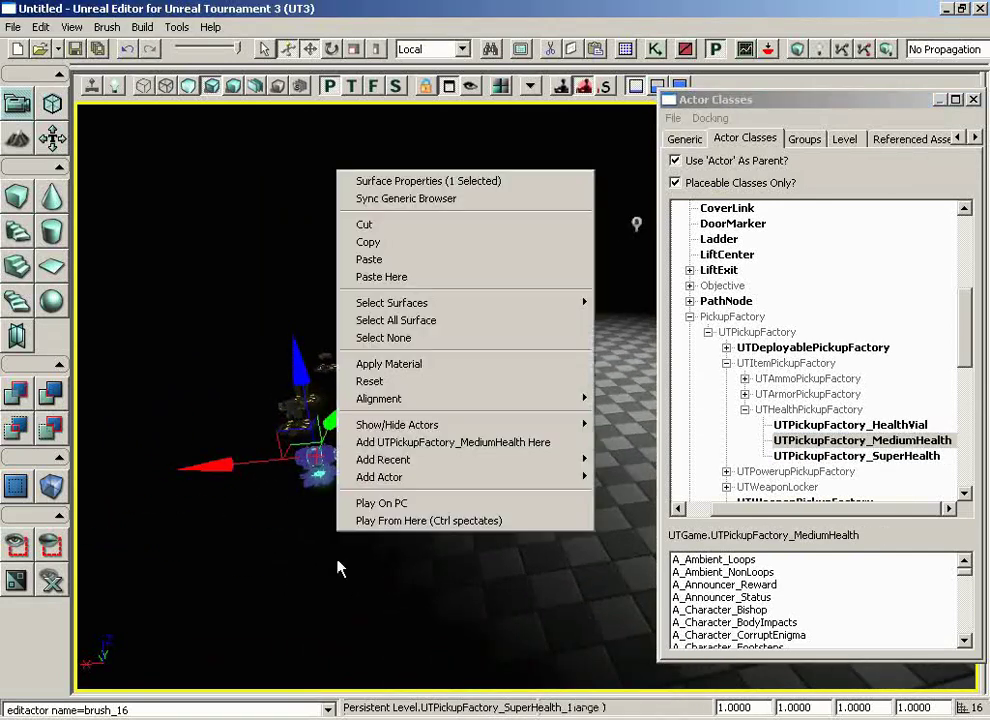
click(424, 445)
drag(422, 442, 338, 309)
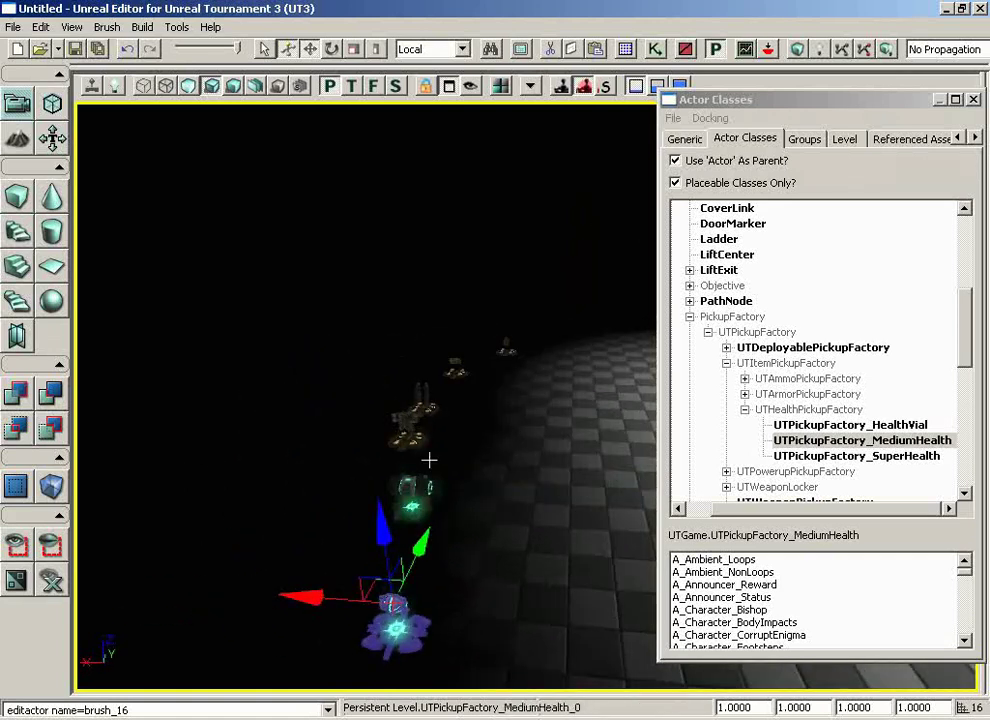
Step: Collapse the health and item pickup classes and expand the UTPowerupPickupFactory classes
click(744, 409)
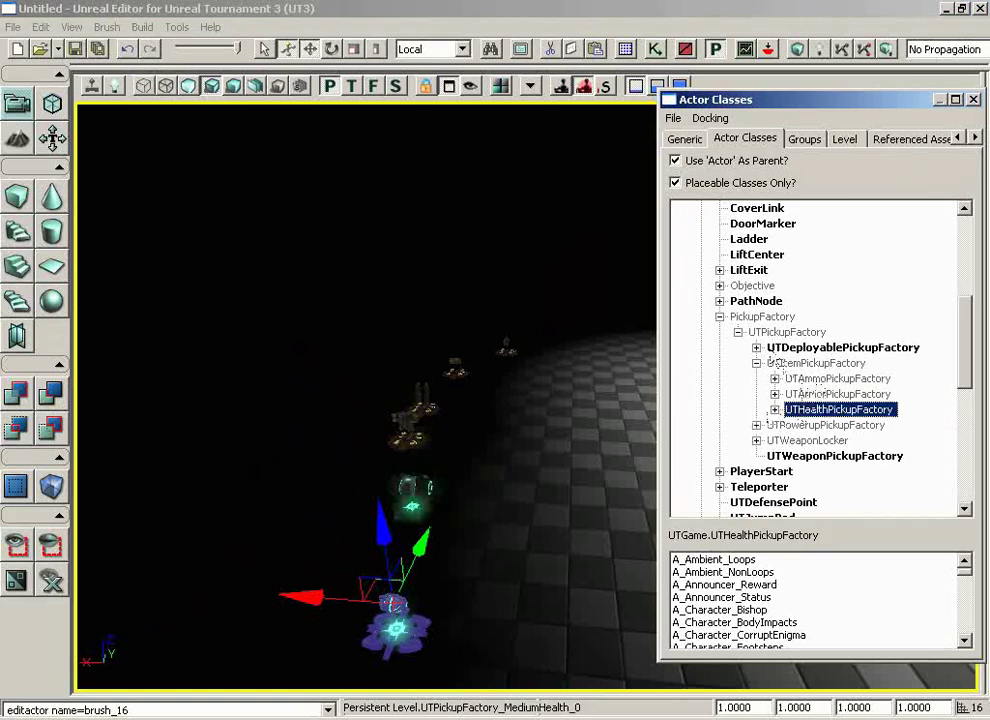
click(757, 363)
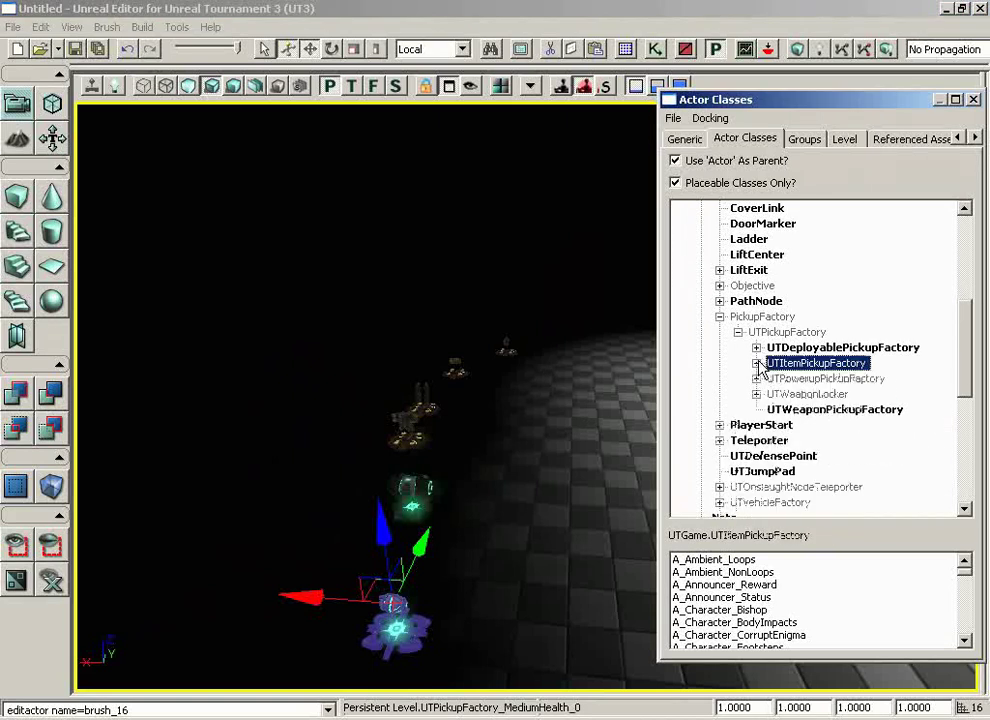
click(757, 379)
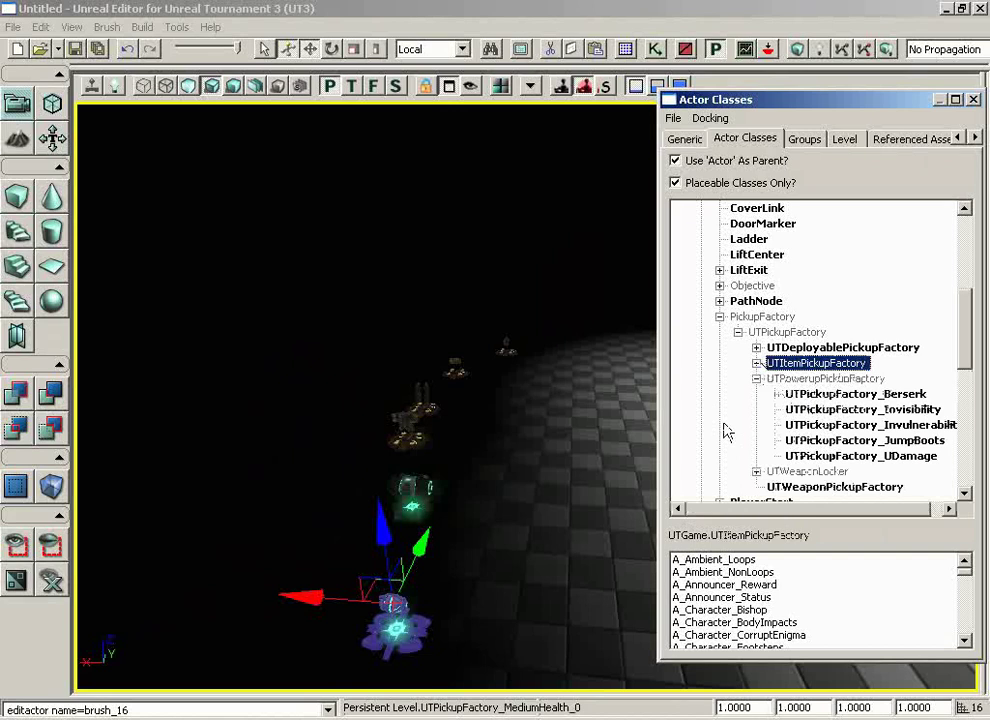
Step: Place a UTPickupFactory_JumpBoots actor on the lit floor beside the ammo pickups
drag(539, 432, 548, 592)
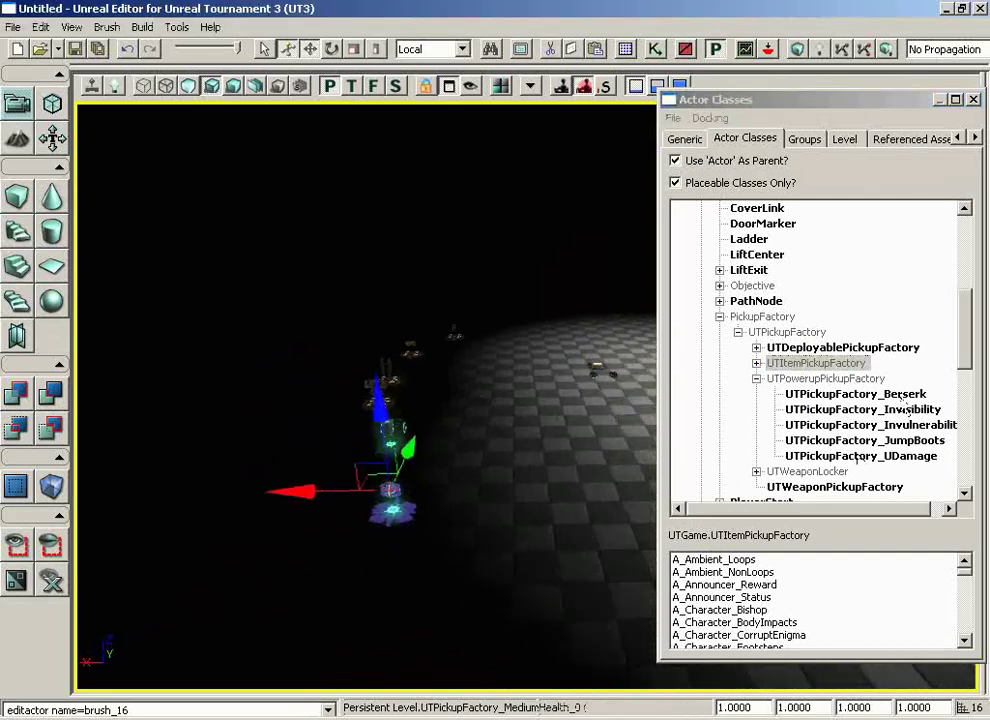
click(926, 441)
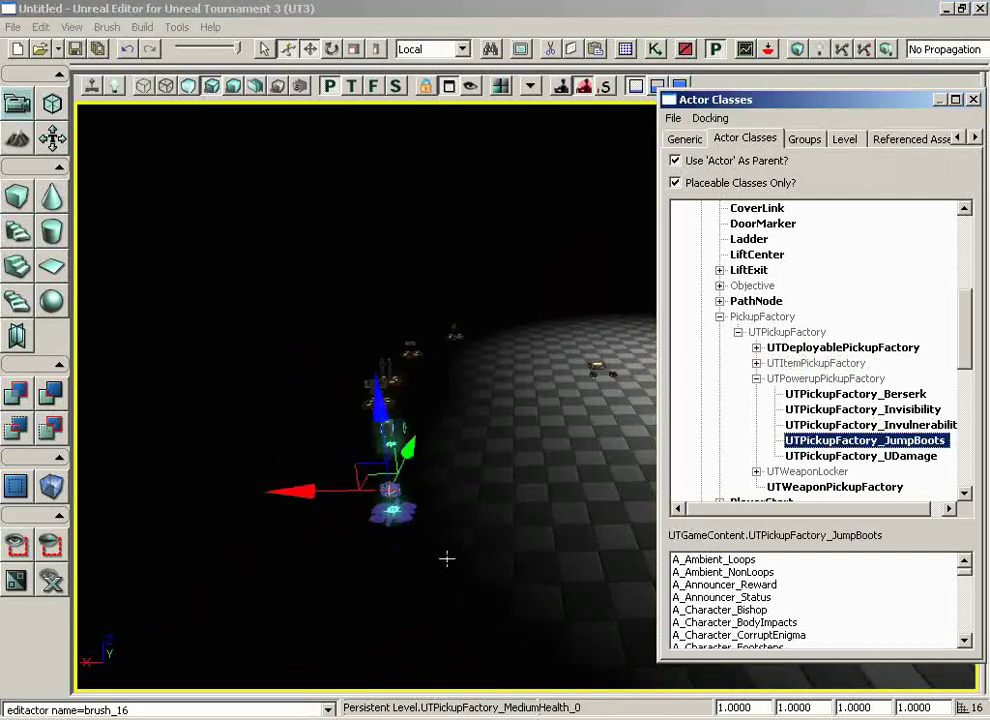
drag(579, 436, 628, 376)
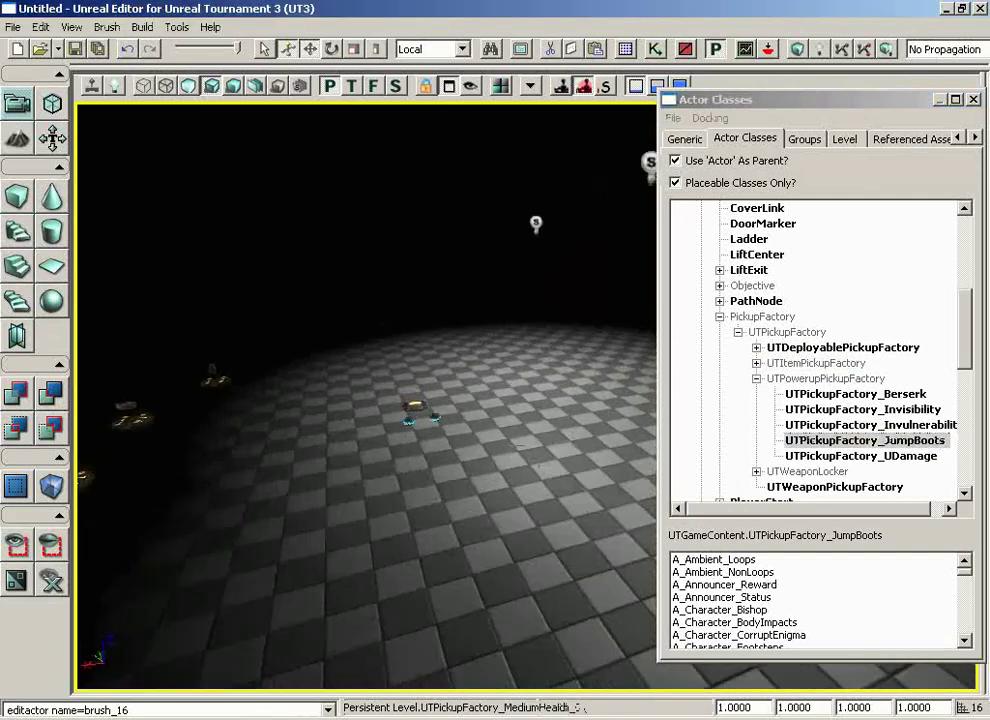
right_click(517, 451)
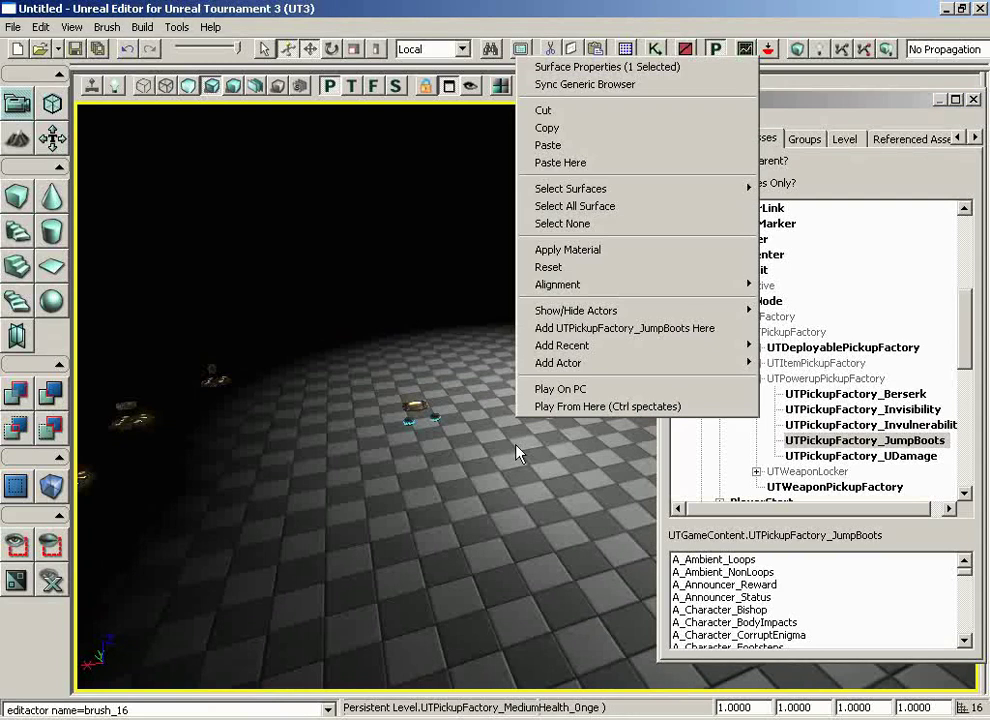
click(585, 329)
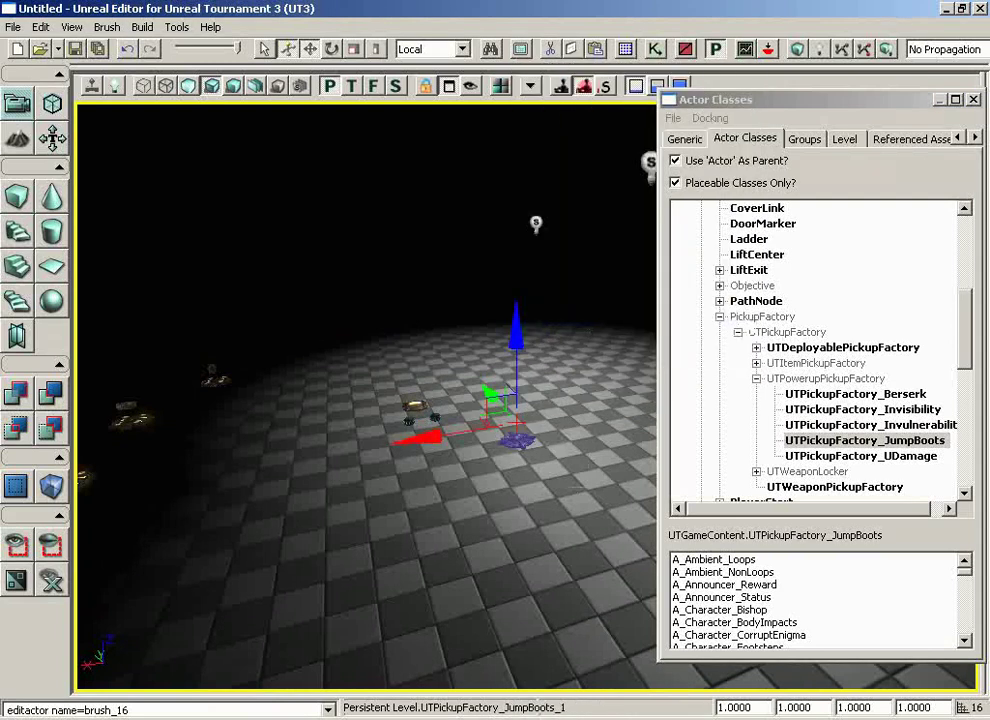
Step: Collapse the UTPowerupPickupFactory classes and check which classes UTWeaponLocker contains
click(758, 380)
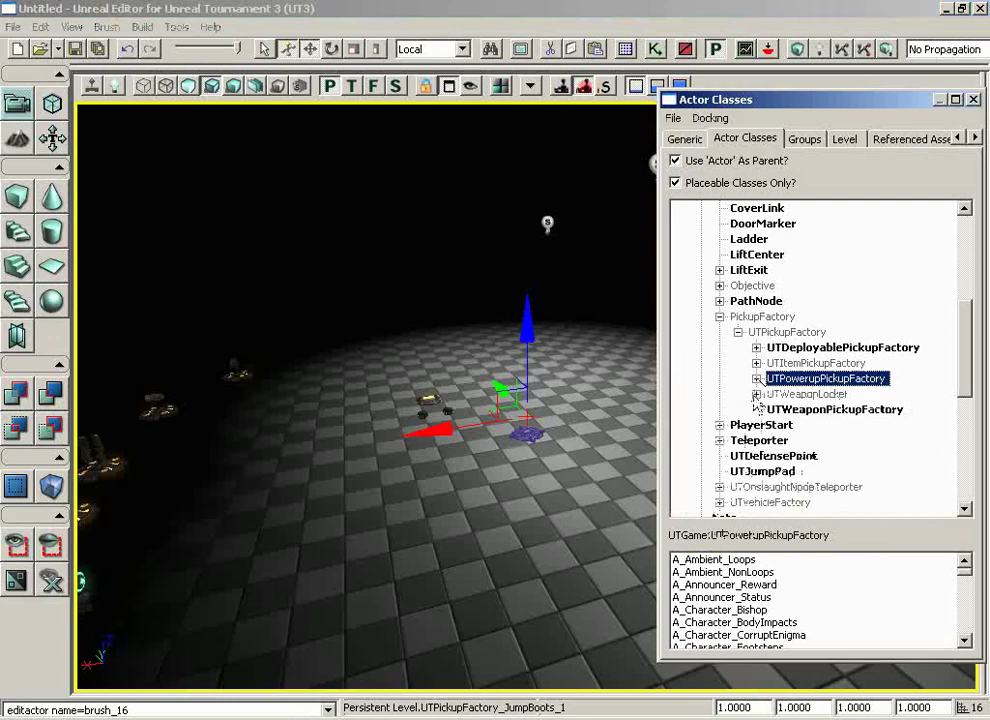
click(756, 395)
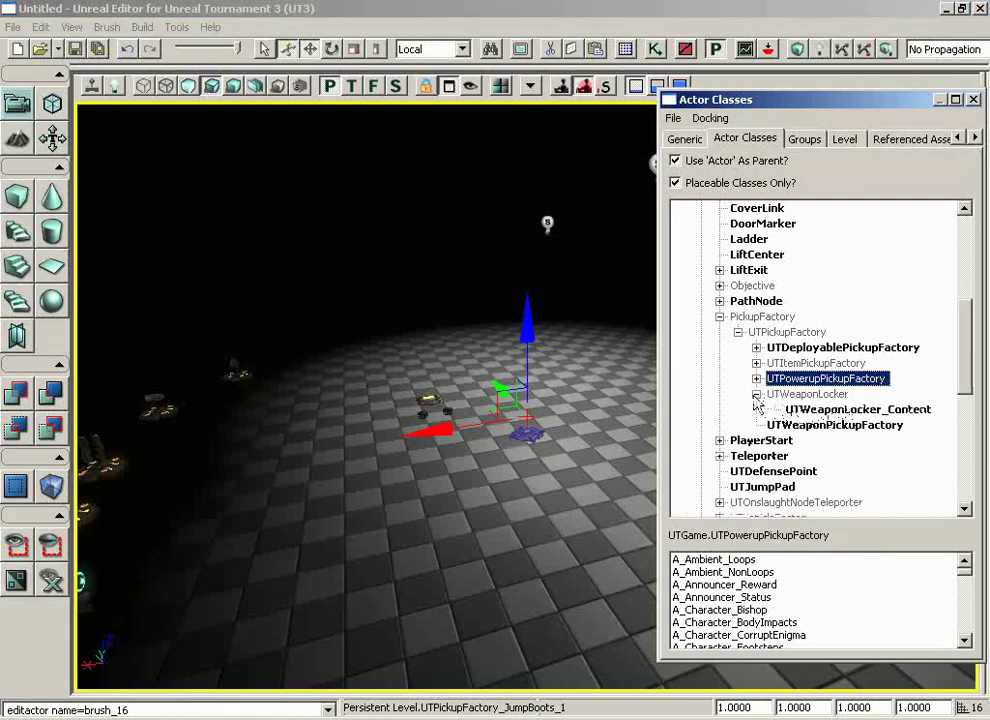
click(756, 395)
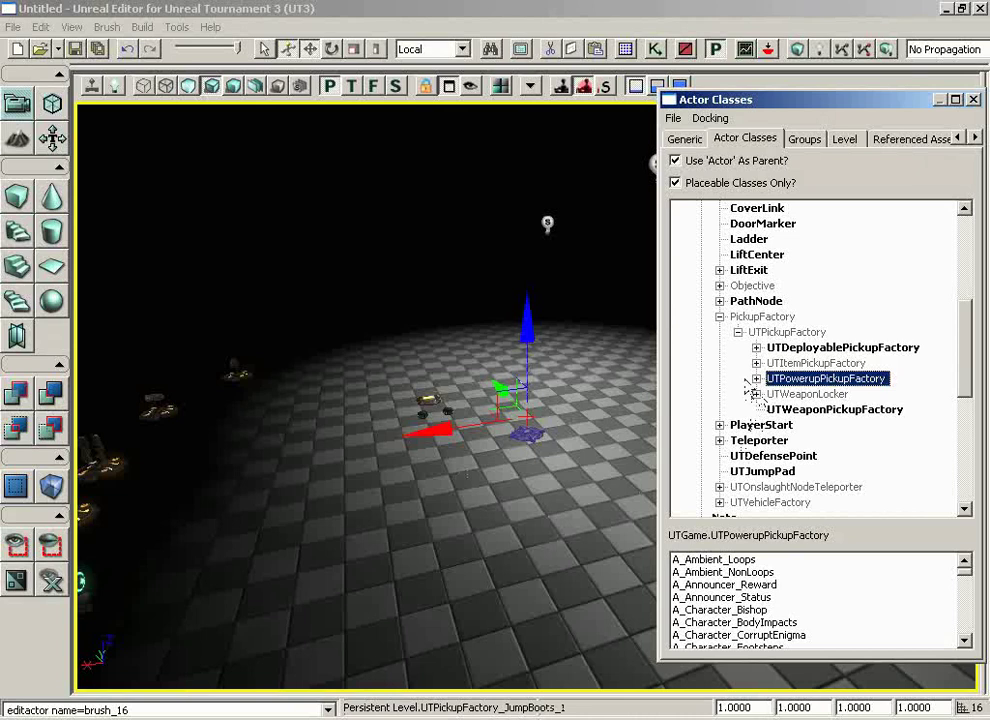
Step: Collapse the UTPickupFactory classes, expand UTVehicleFactory and check which classes UTVehicleFactory_TrackTurretBase contains
click(738, 333)
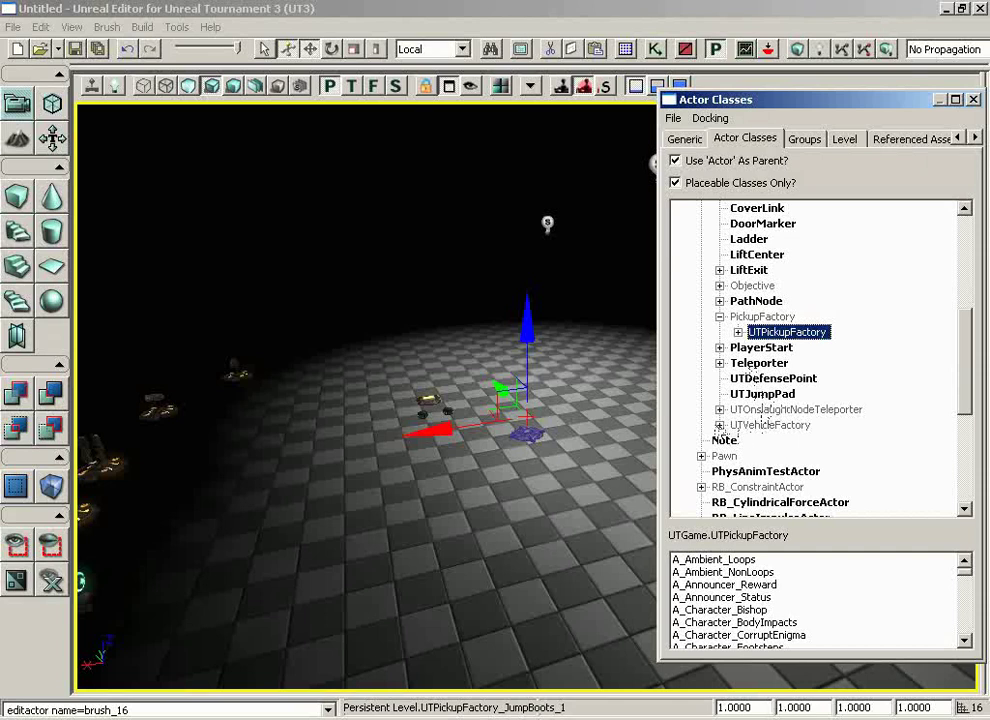
click(719, 426)
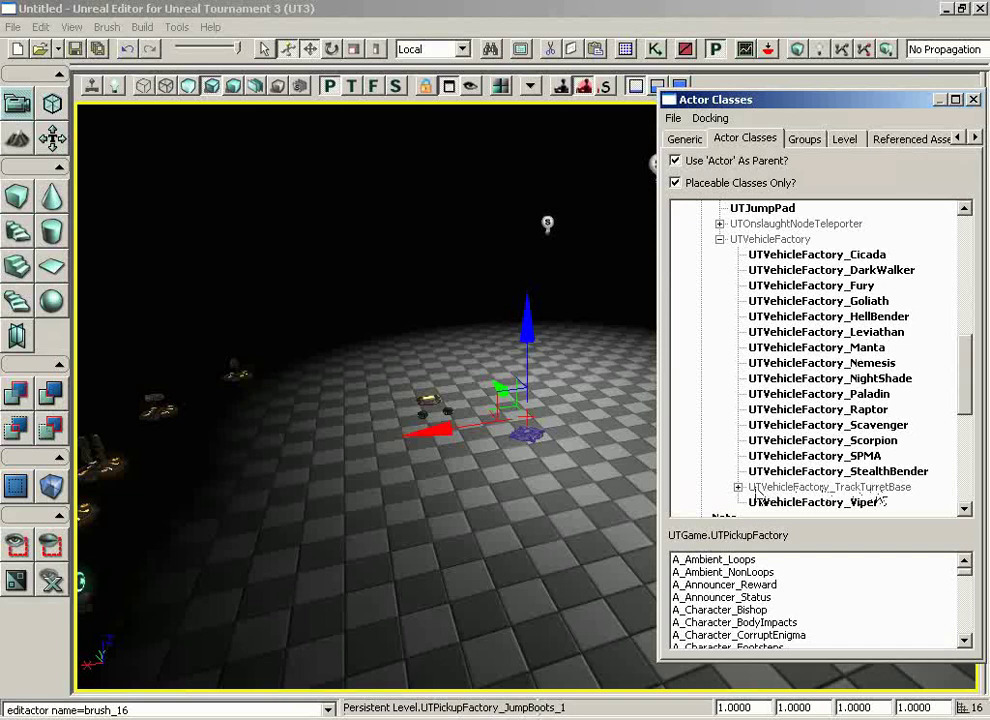
click(738, 487)
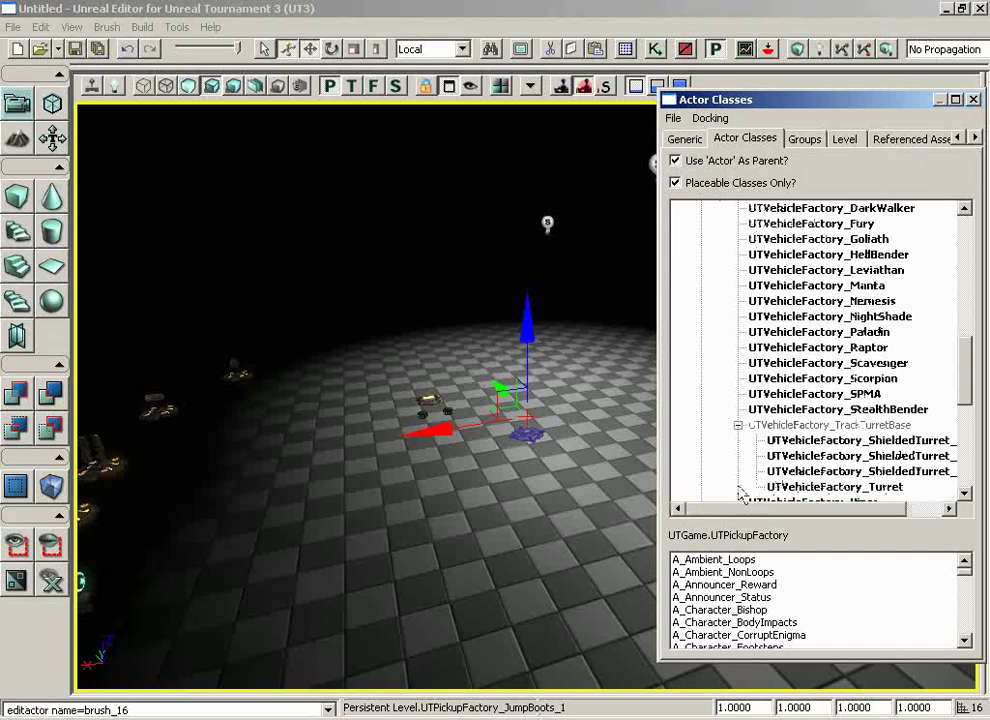
click(738, 426)
Step: Place a UTVehicleFactory_Scavenger actor on the lit floor beside the jump boots pickup and close the actor class browser
drag(977, 435, 960, 376)
click(866, 443)
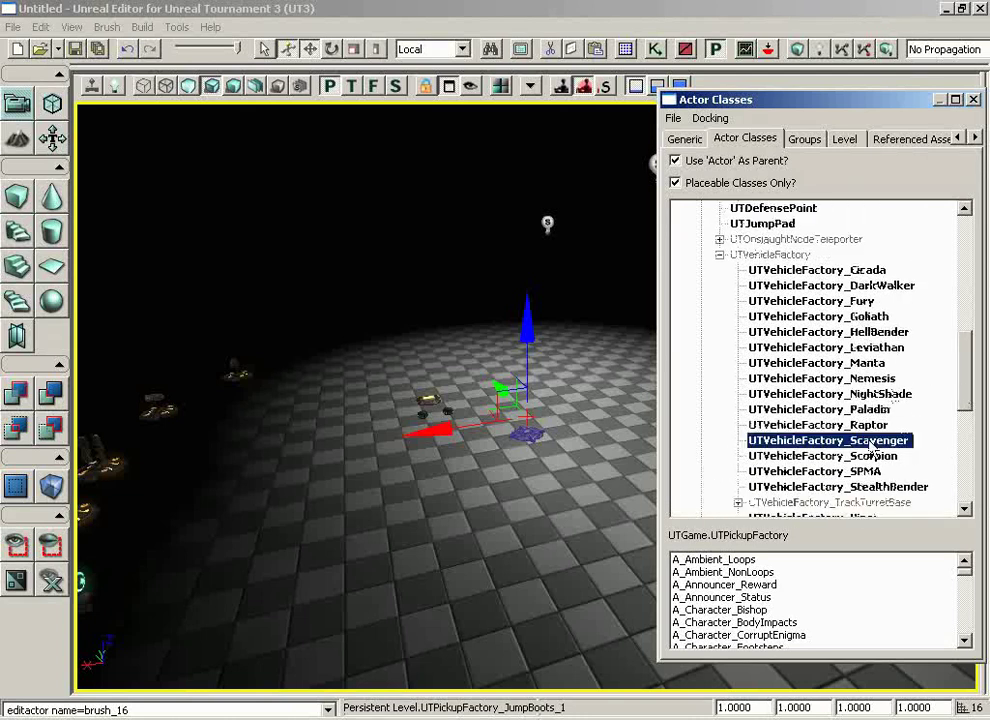
drag(532, 458, 515, 429)
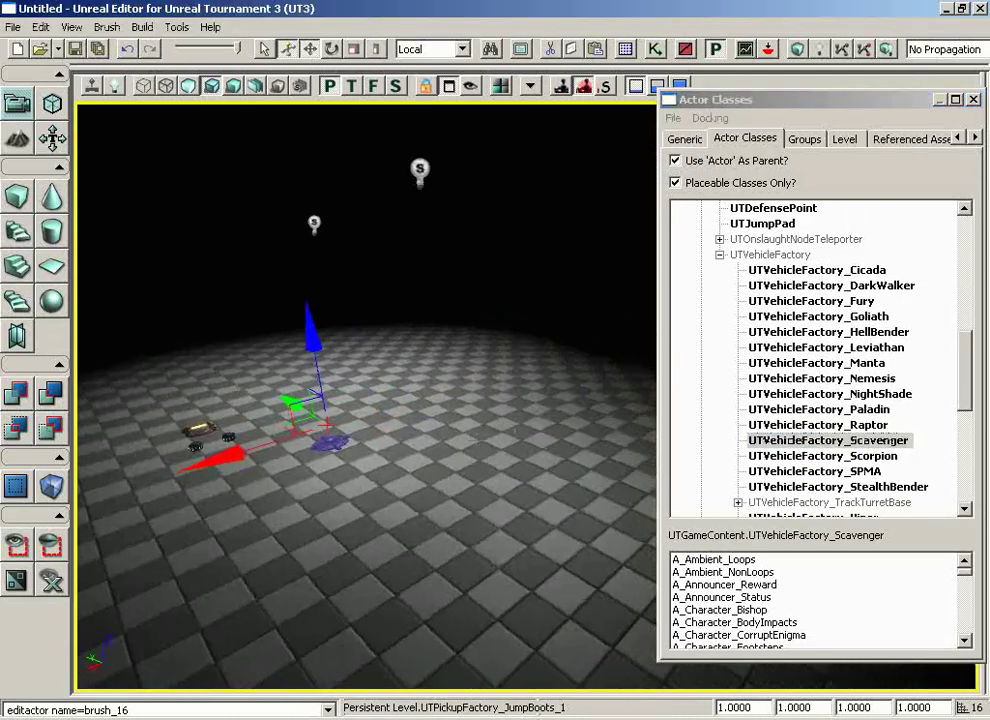
right_click(477, 430)
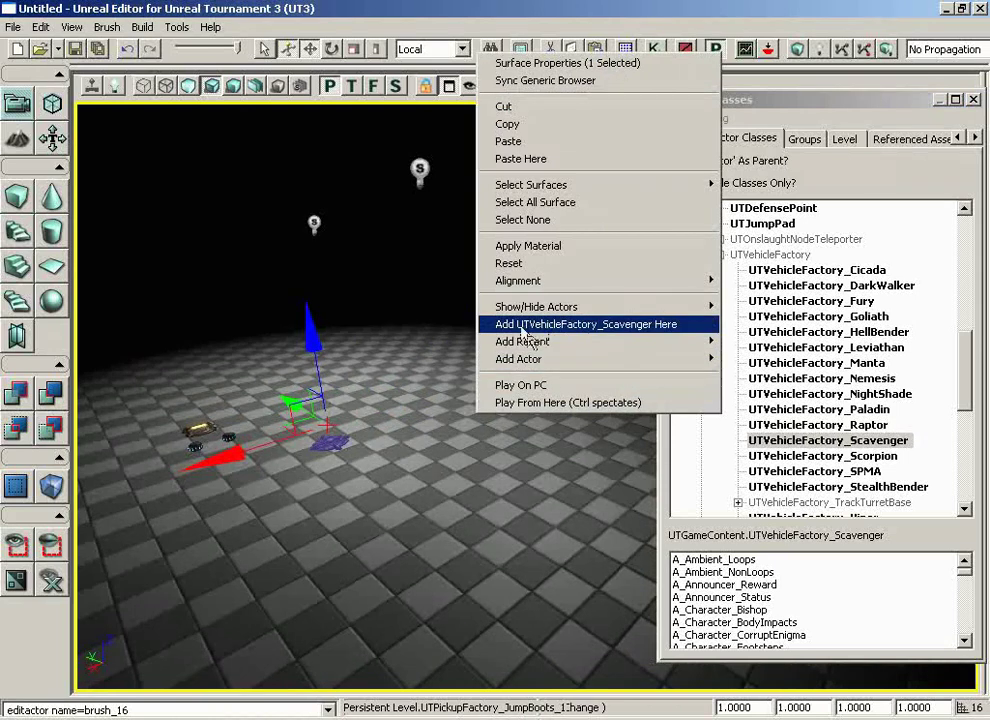
click(633, 325)
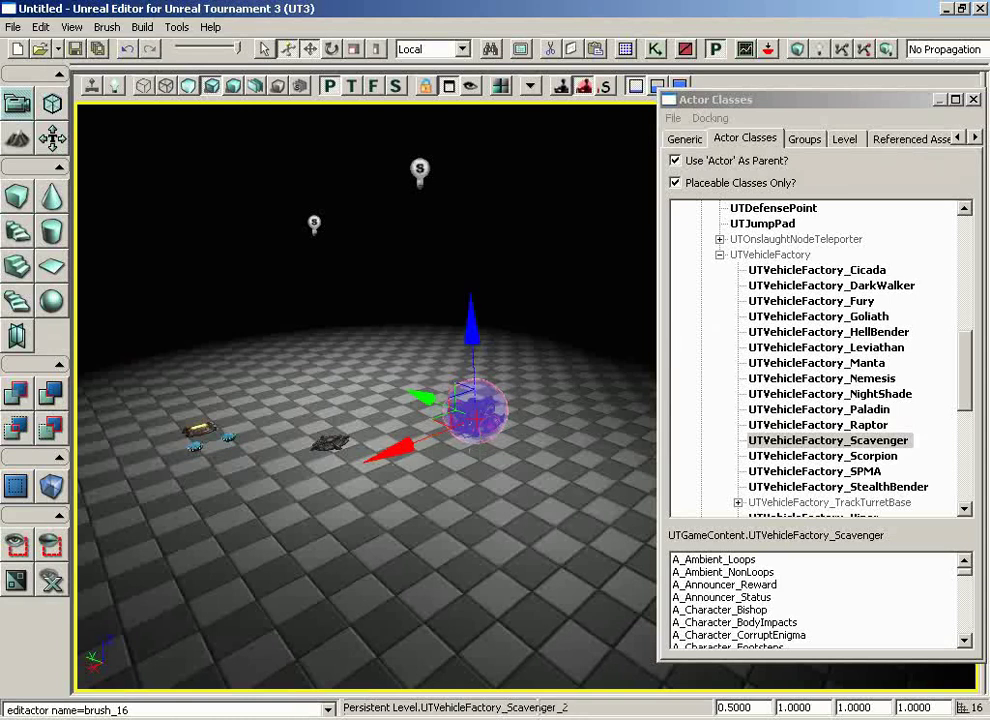
drag(482, 482, 309, 599)
drag(504, 472, 586, 471)
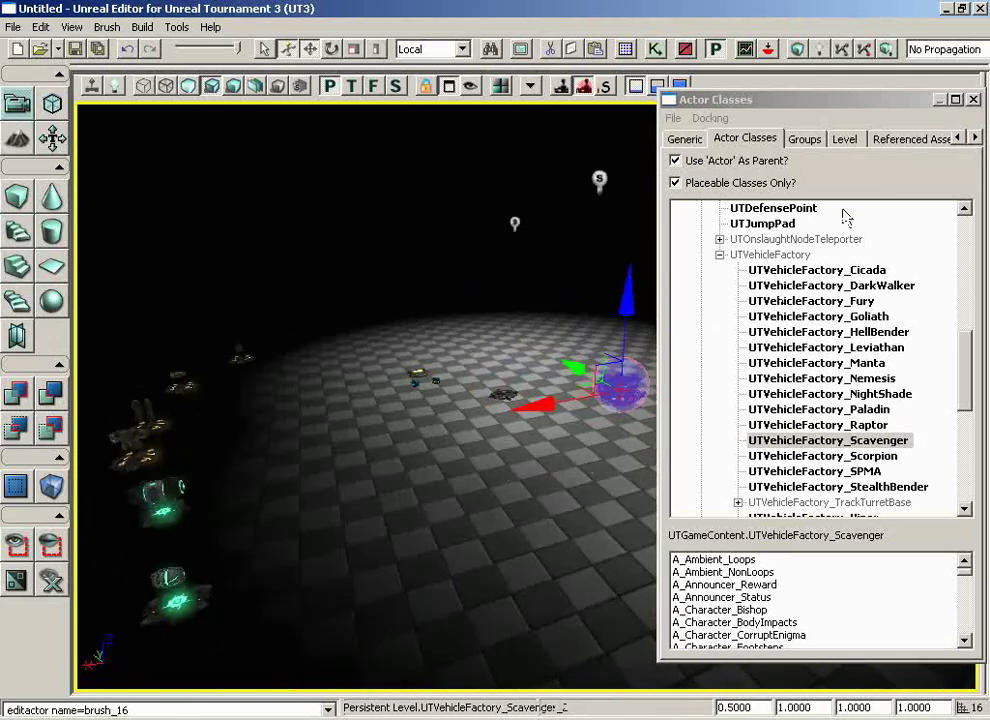
click(974, 100)
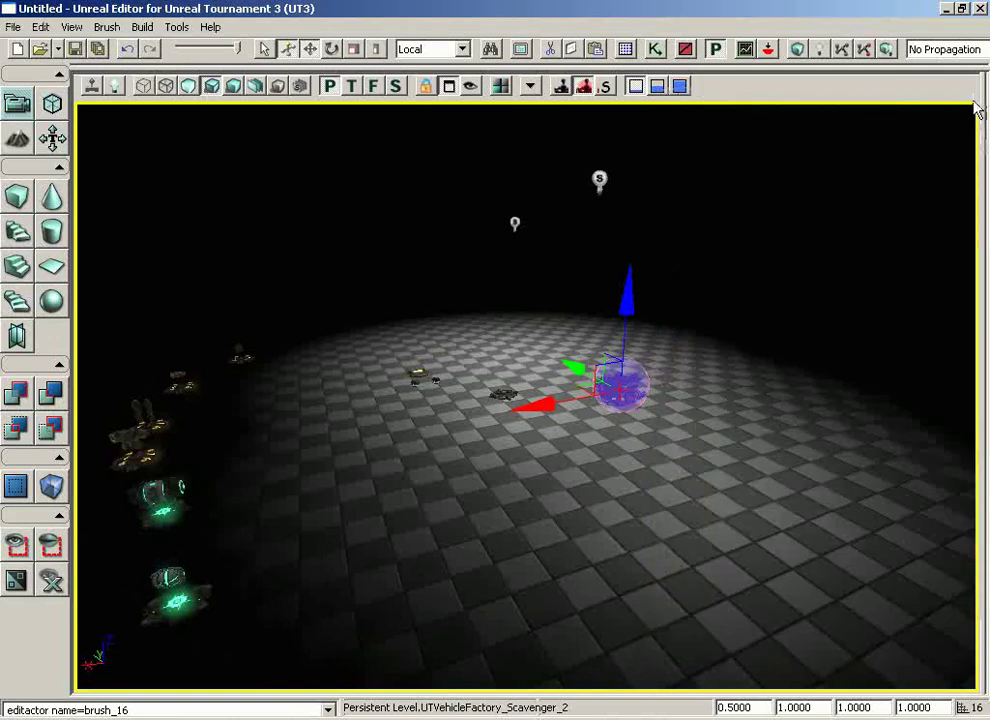
Step: Build the whole level and review the map check entries for the weapon, armor and health pickups
click(886, 49)
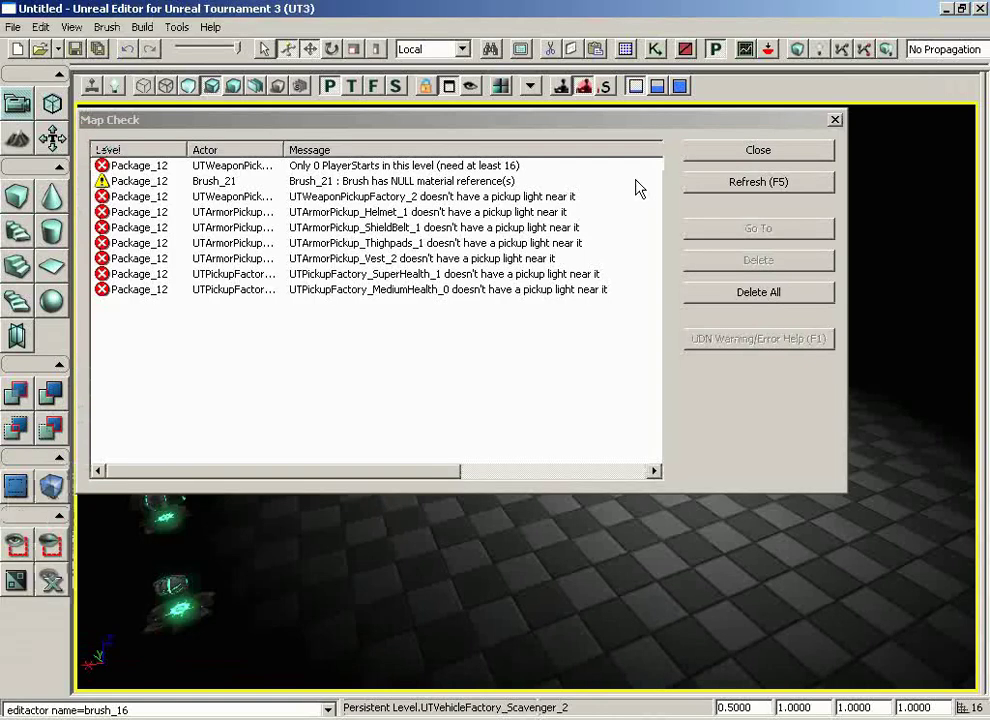
click(350, 197)
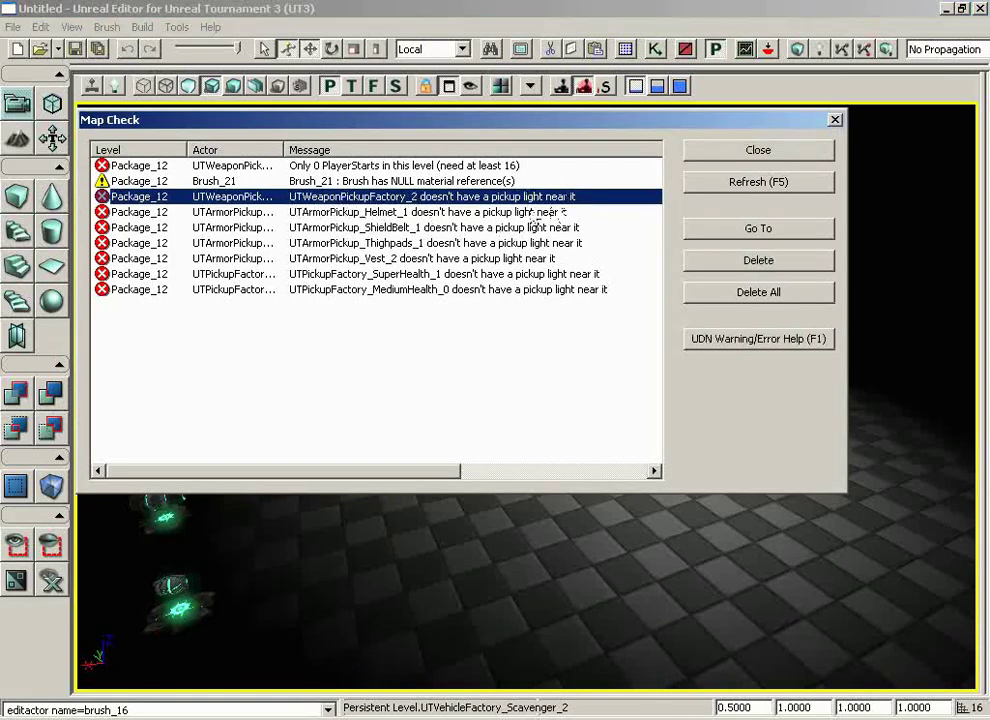
click(532, 212)
click(530, 227)
click(525, 243)
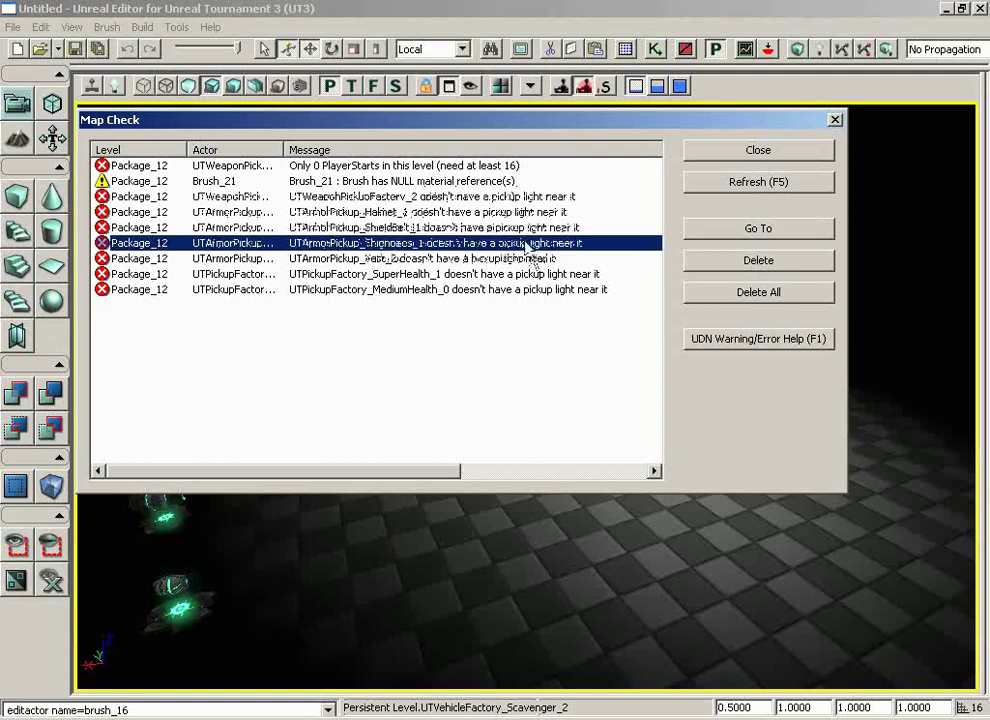
click(512, 258)
click(510, 273)
click(508, 289)
click(755, 152)
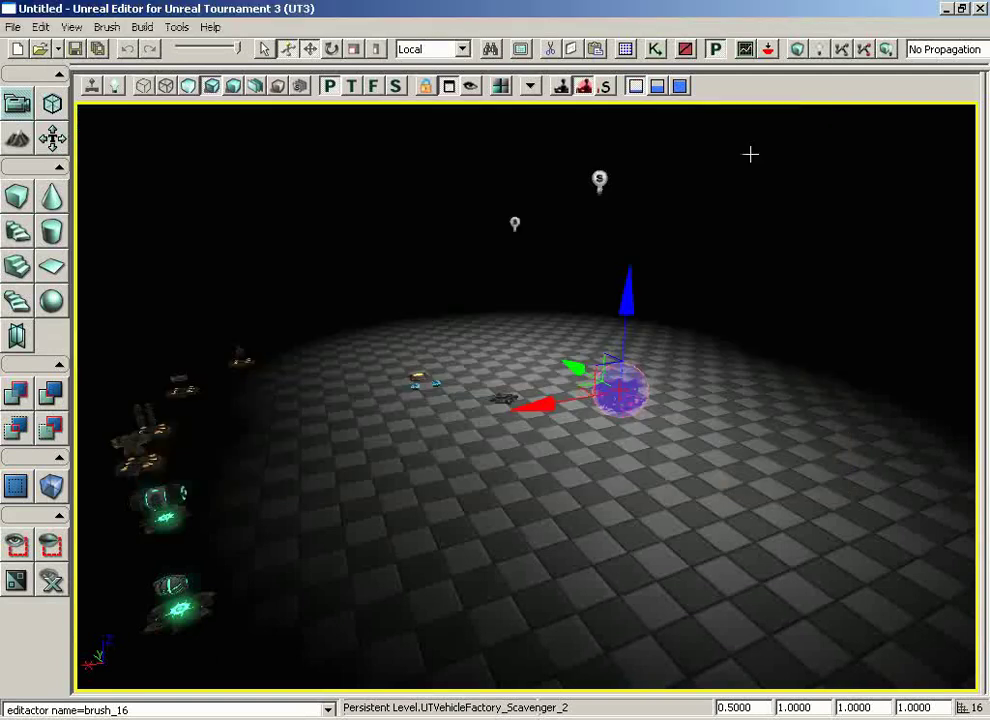
Step: Add pickup lights automatically to the pickups in the level
right_drag(415, 386, 445, 475)
drag(445, 475, 456, 505)
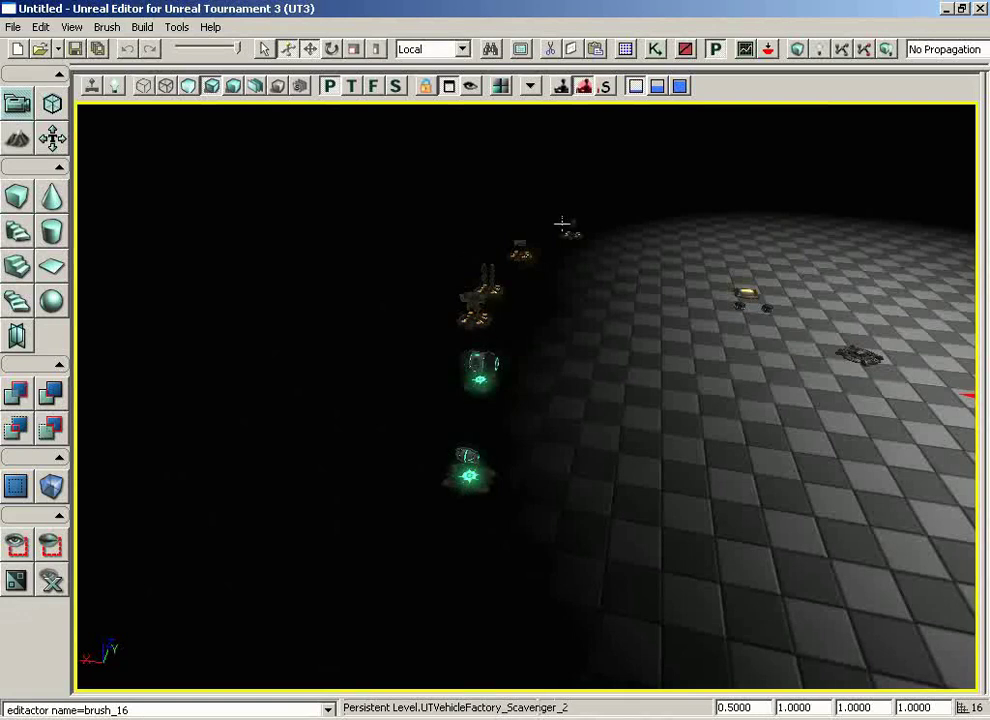
click(179, 28)
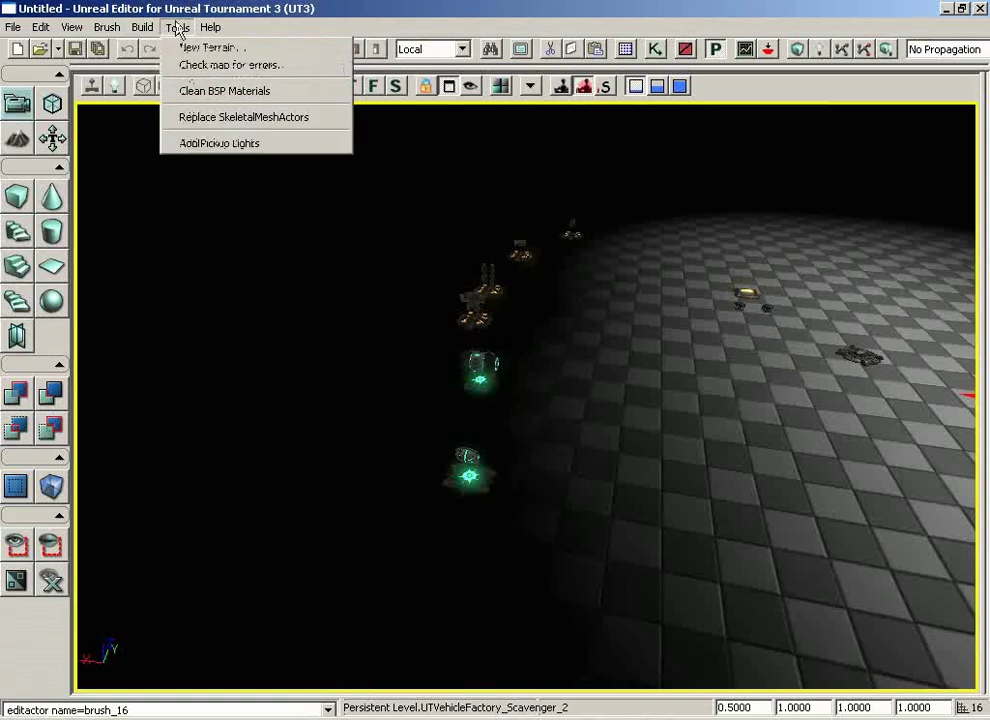
click(265, 144)
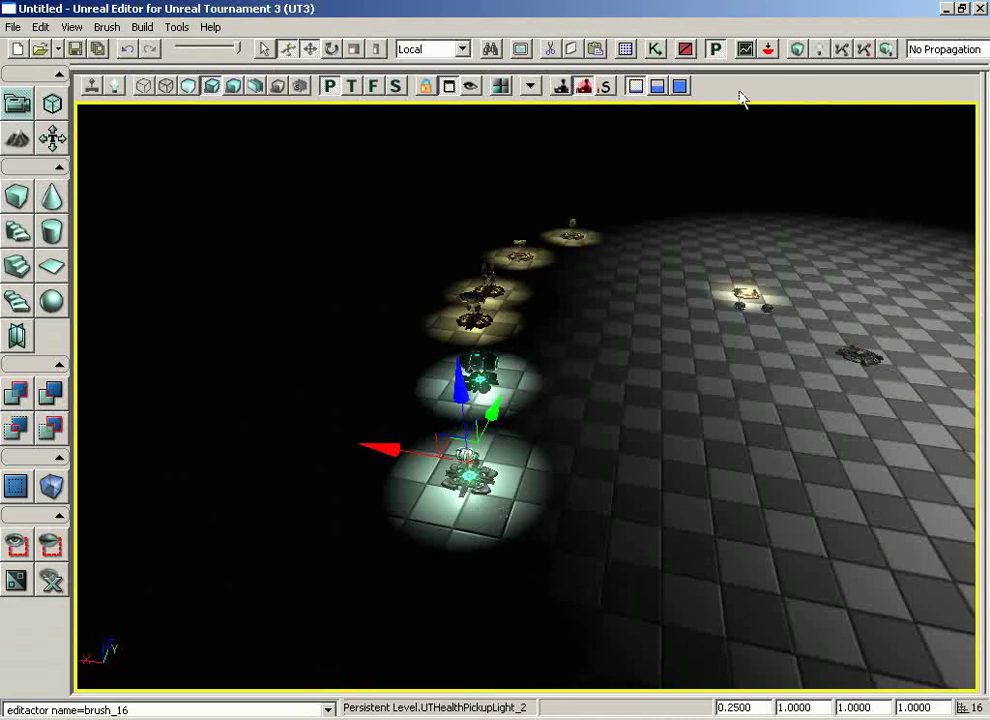
Step: Rebuild the whole level with the new pickup lights and review the map check entries again
click(887, 51)
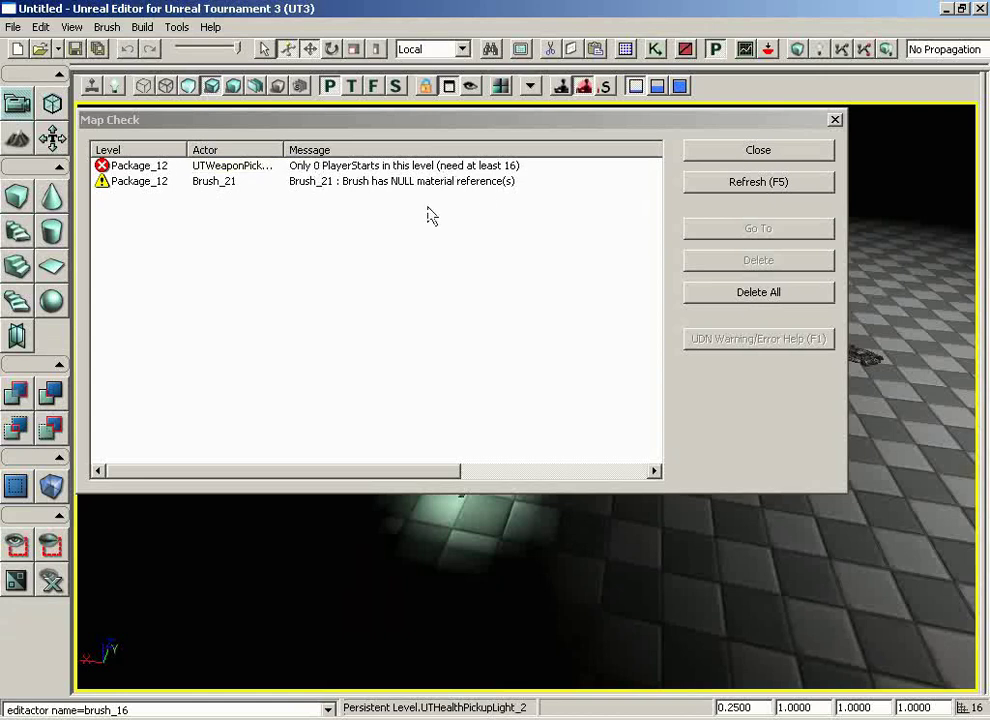
click(352, 200)
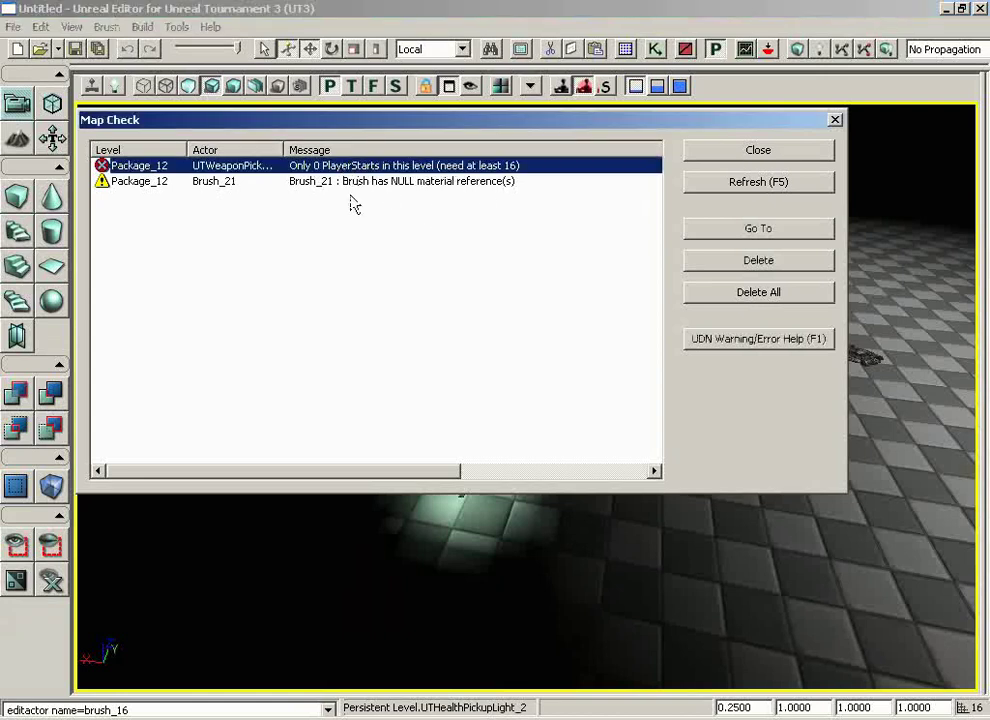
click(366, 187)
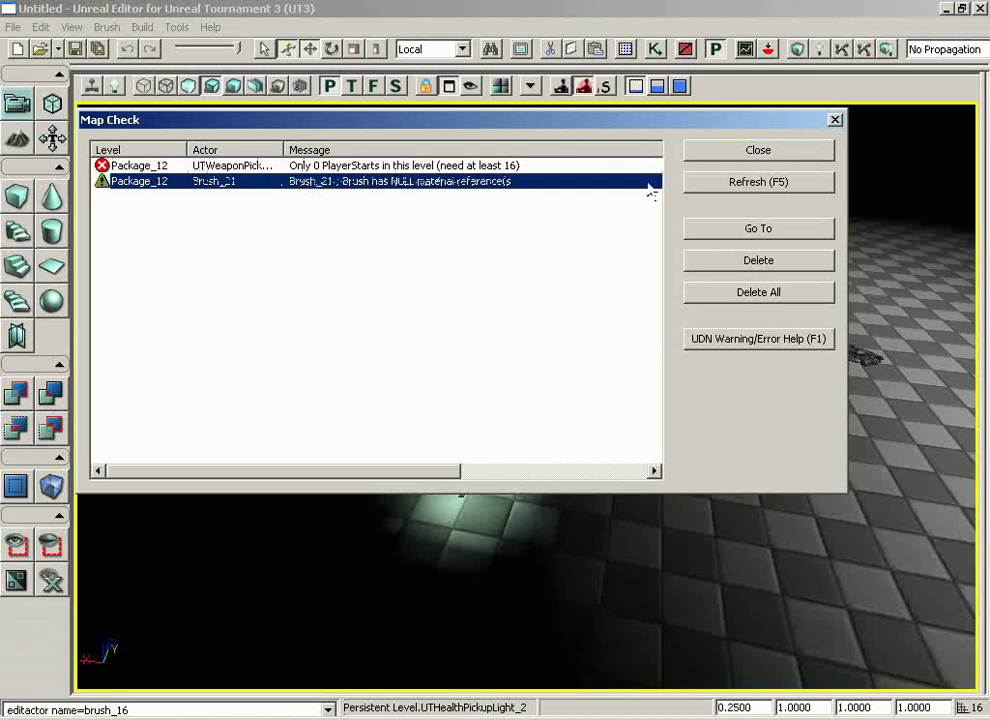
click(808, 158)
Step: Start a playtest from the lit floor and walk along the armor pickups to inspect their lighting
drag(552, 457, 800, 425)
right_click(552, 457)
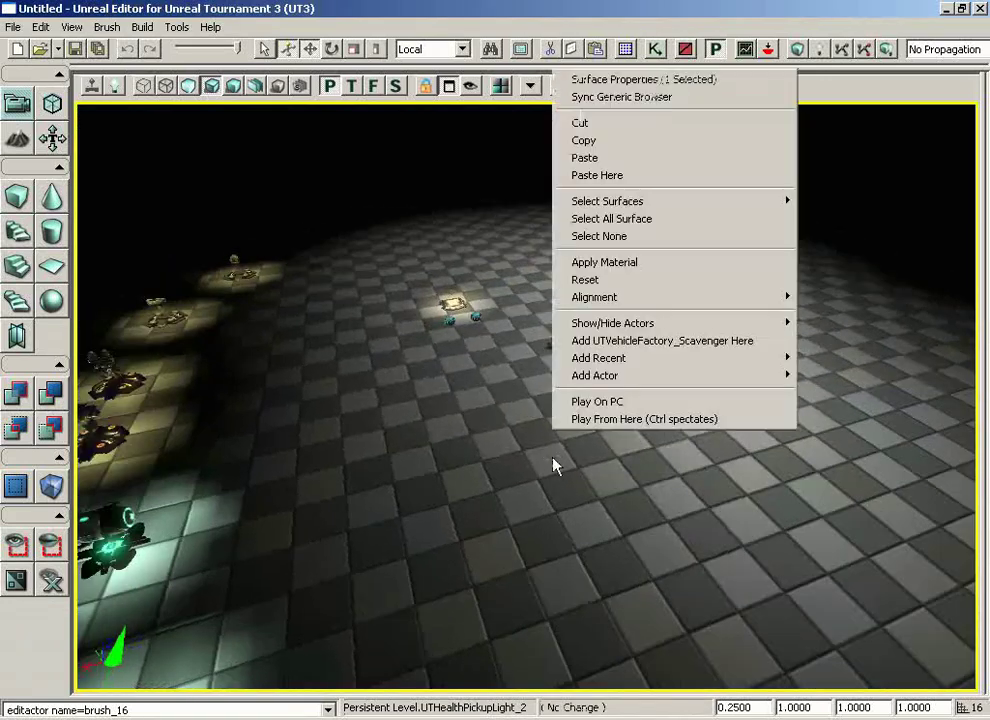
click(587, 420)
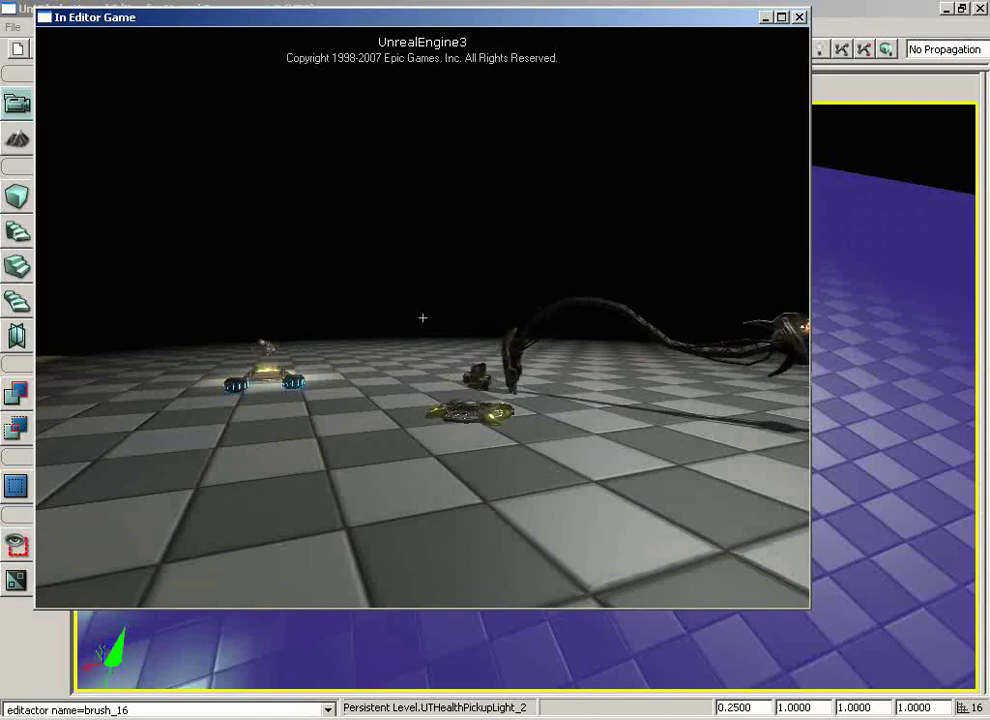
key(w)
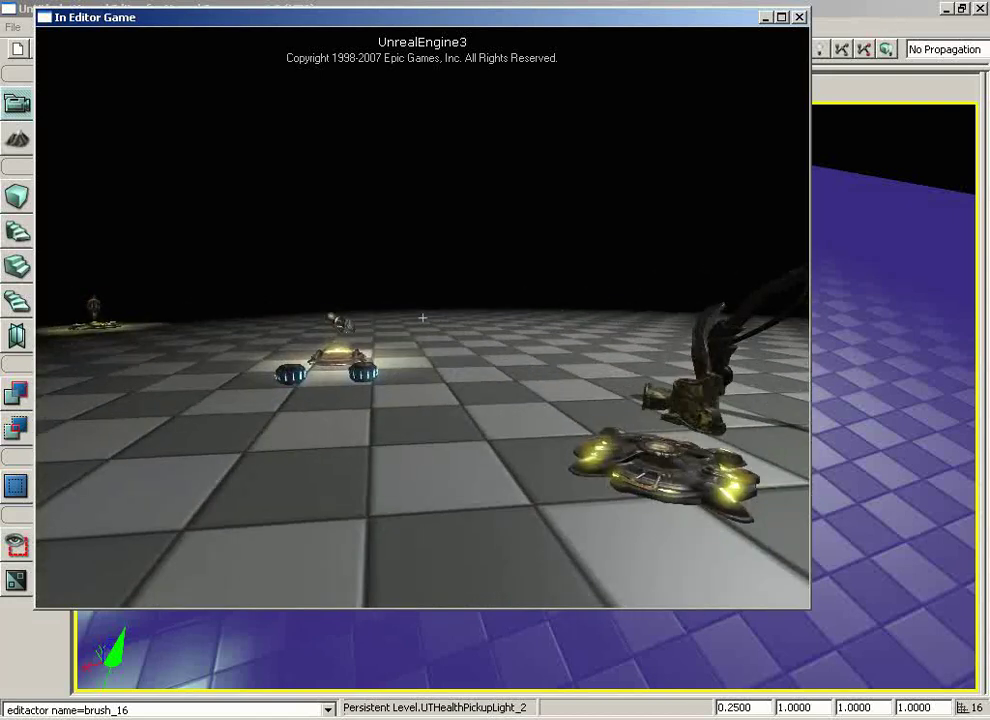
key(w)
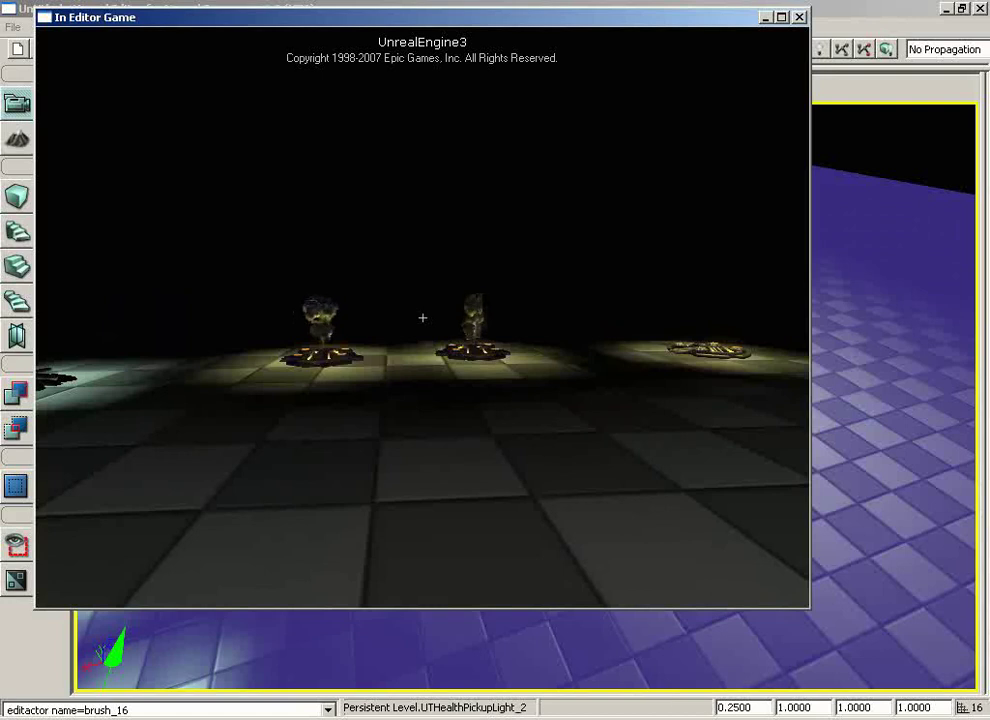
key(w)
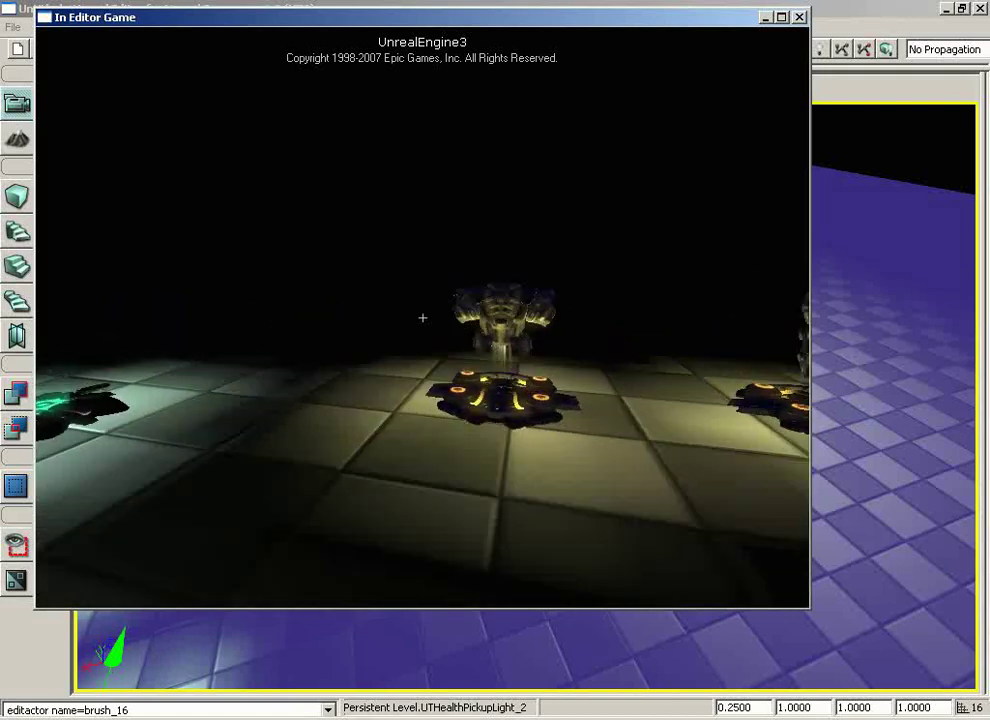
key(w)
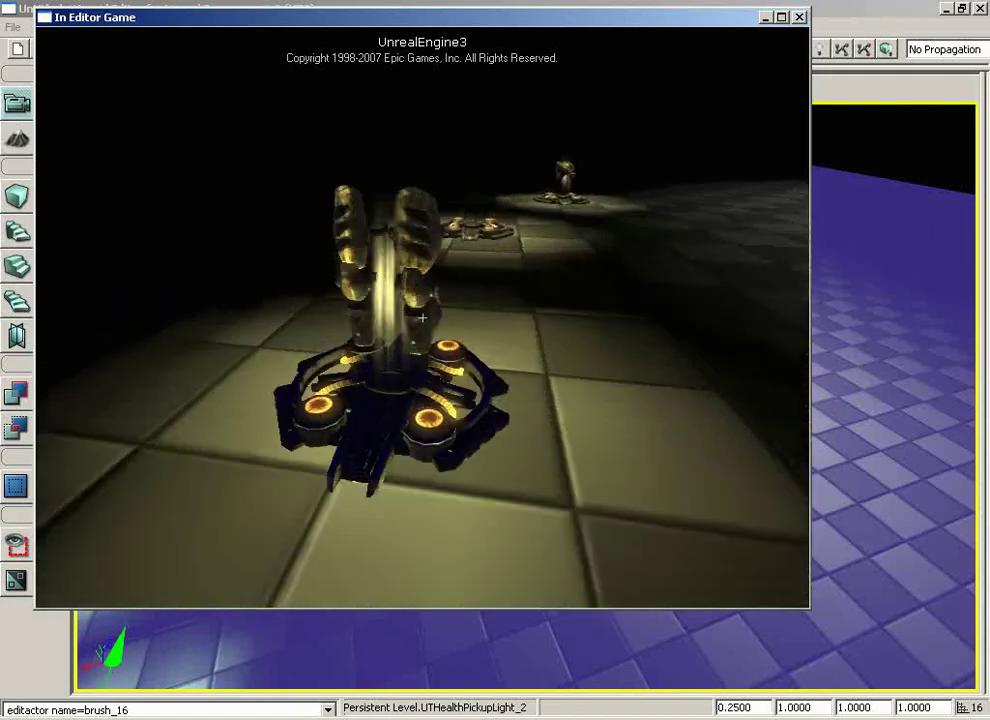
key(w)
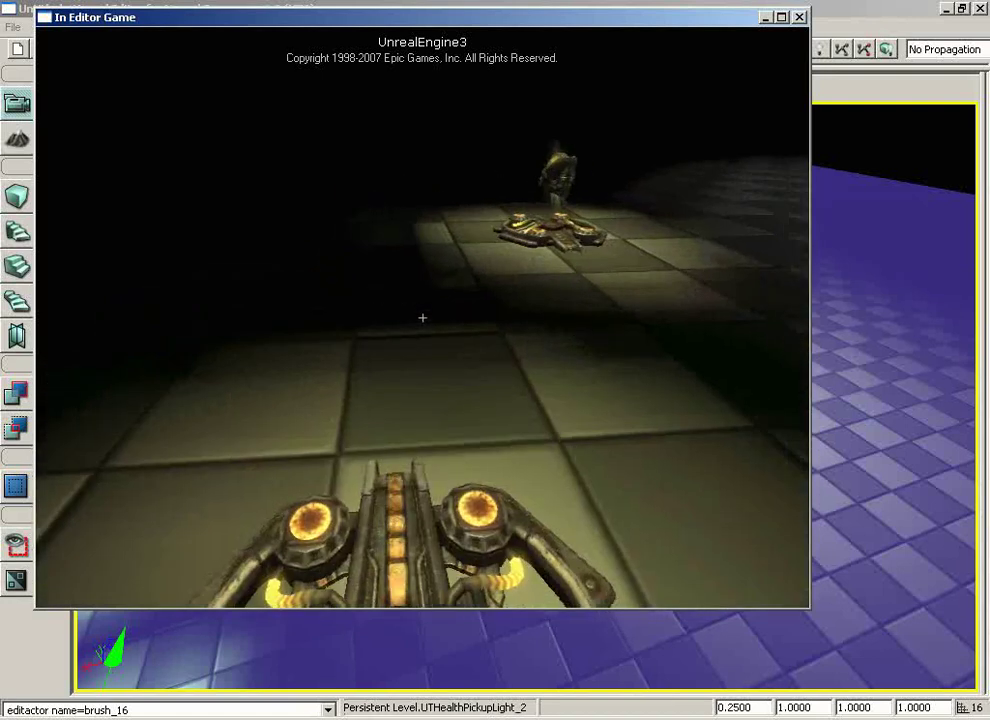
key(w)
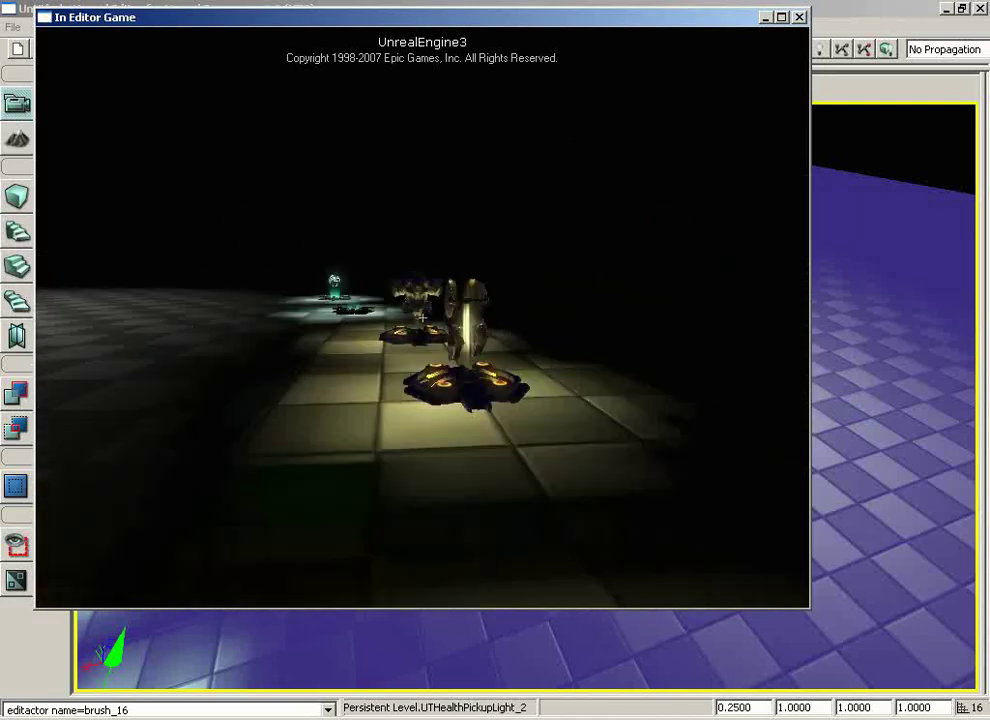
Step: Run to the Scavenger in the playtest, board it for a test drive and end the play session
key(w)
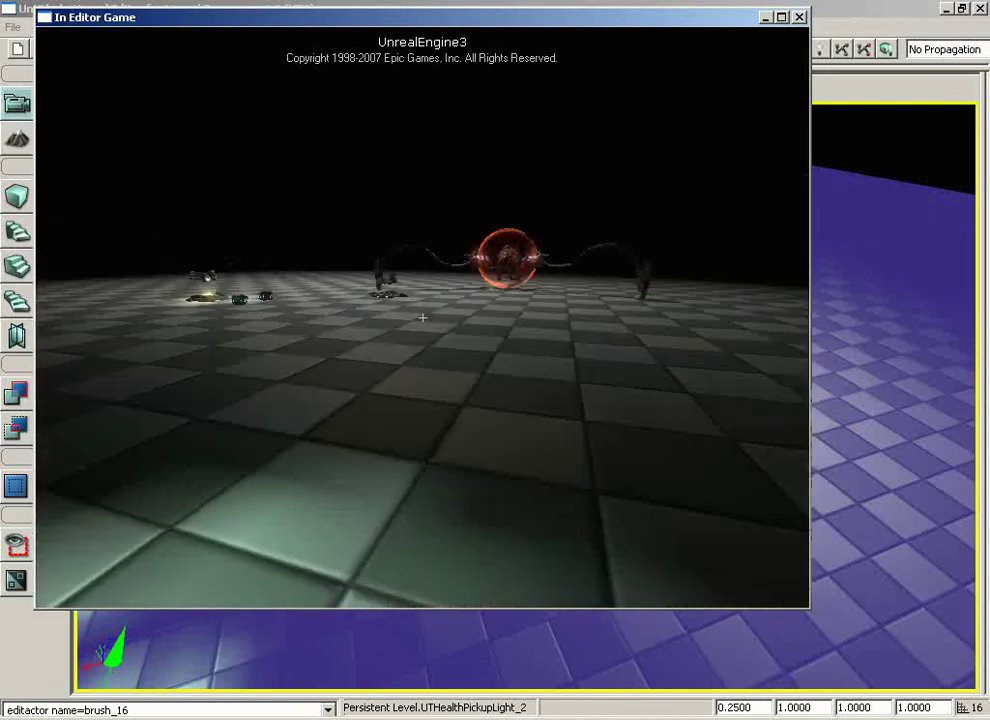
key(w)
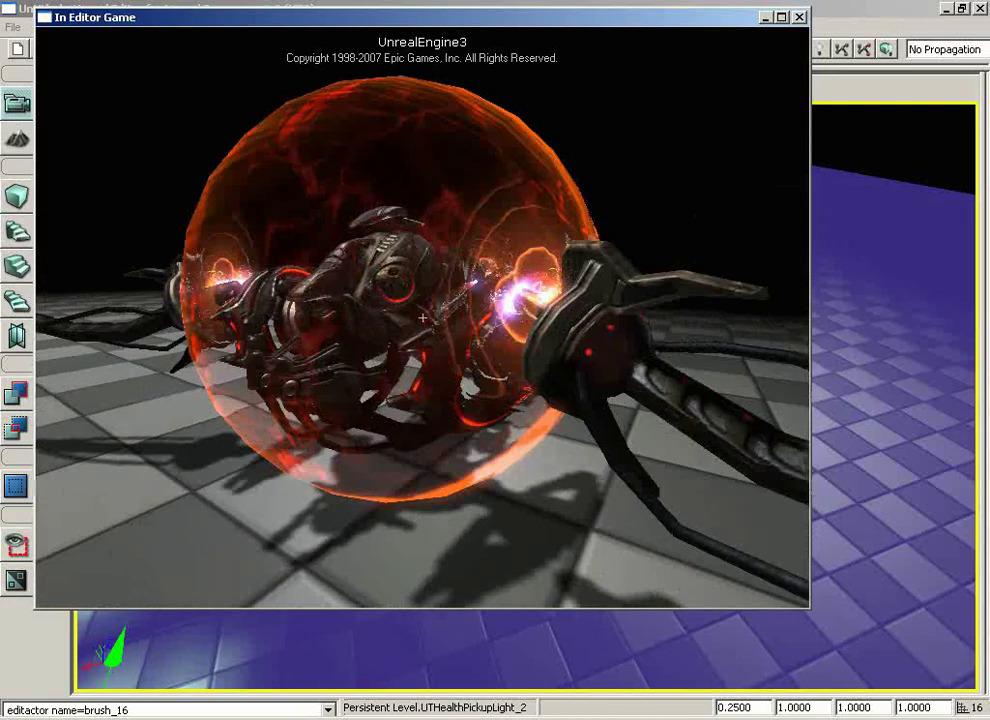
key(w)
key(s)
key(w)
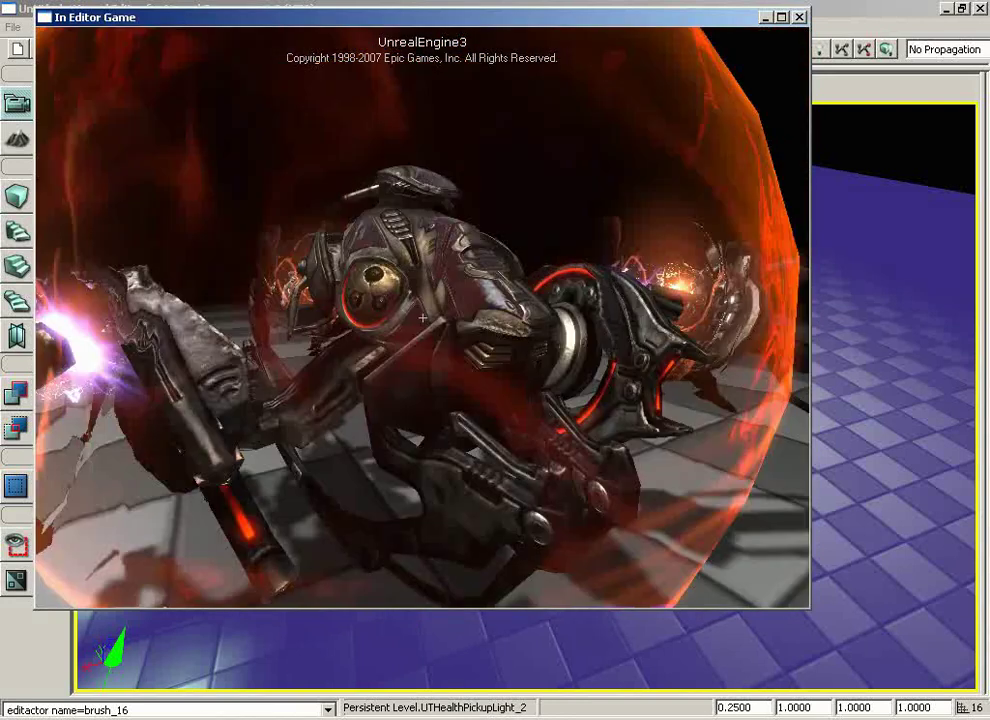
key(e)
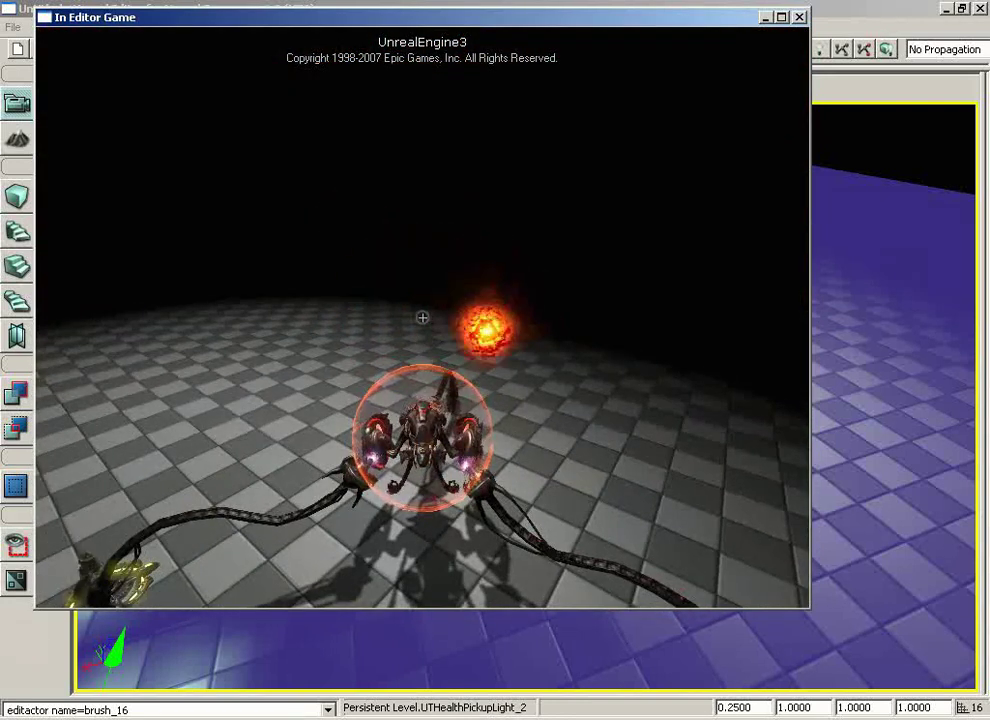
key(Escape)
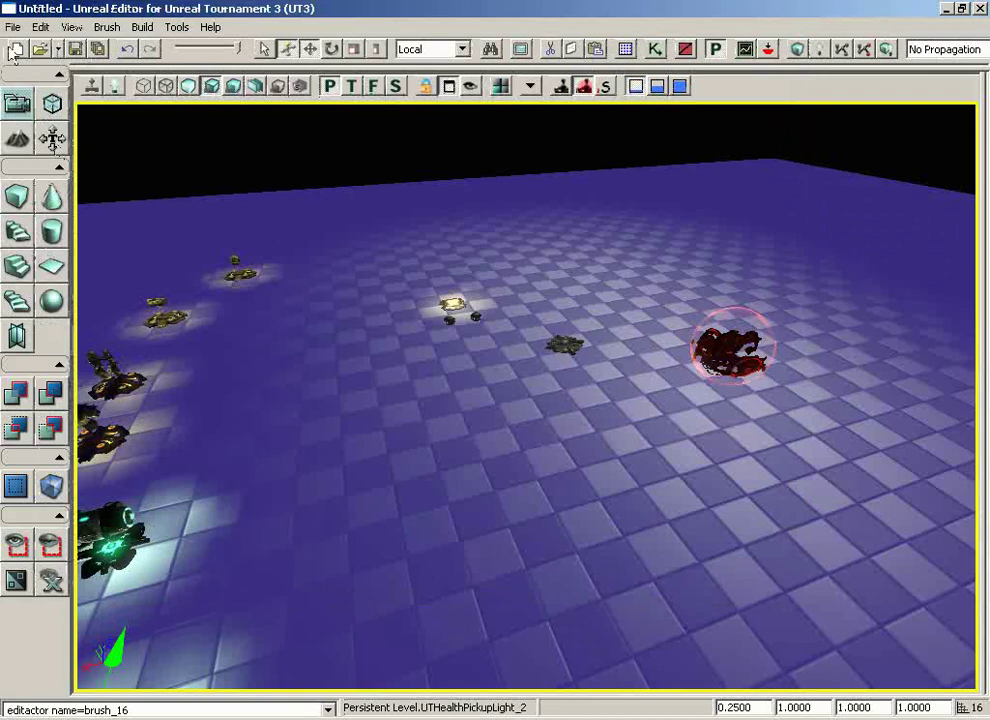
Step: Save the level in the Maps folder as DM-ActorTest
click(14, 28)
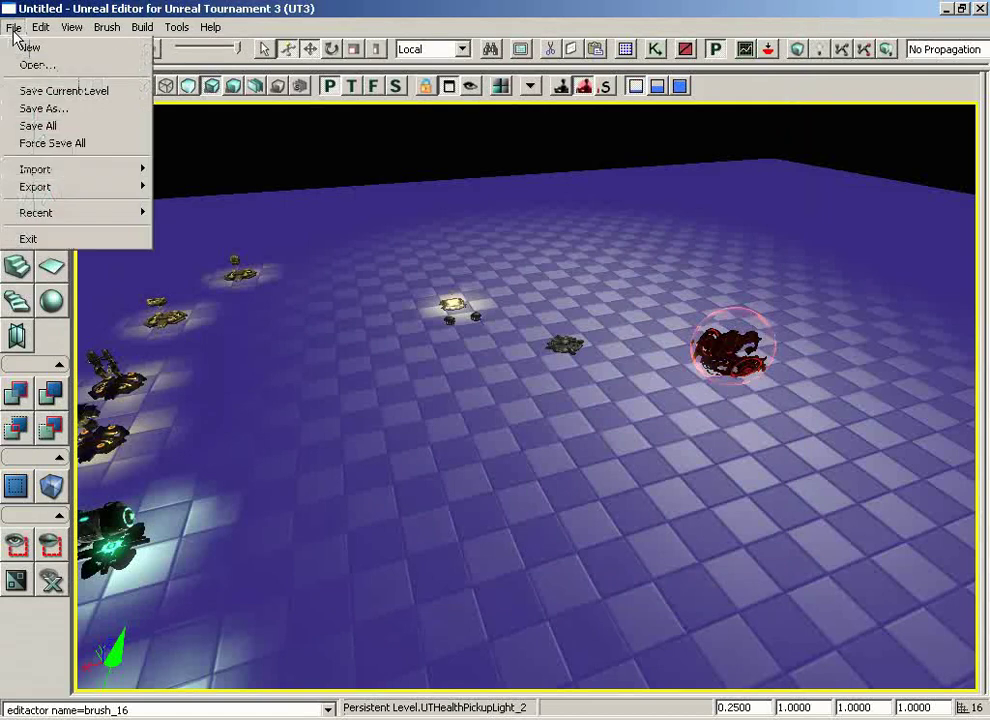
click(48, 91)
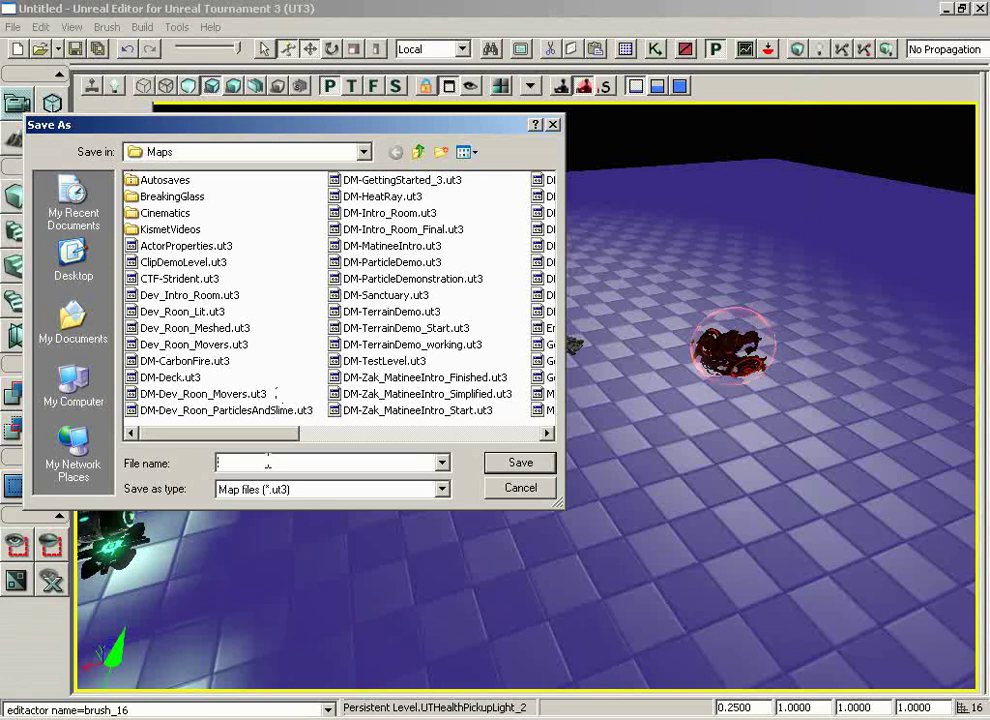
text(DM)
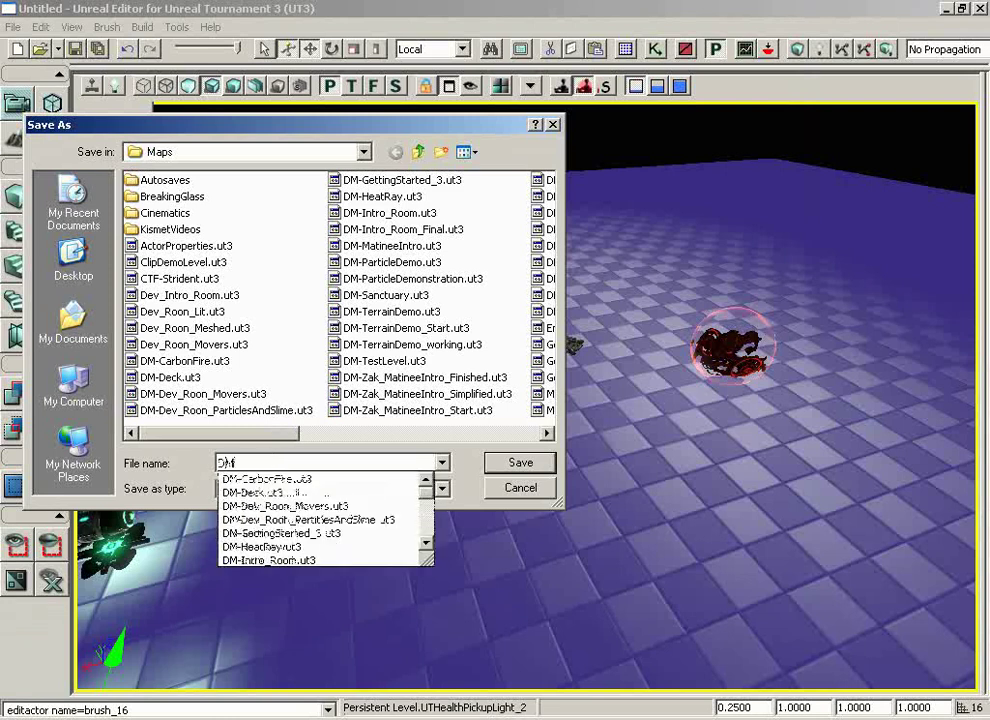
text(-)
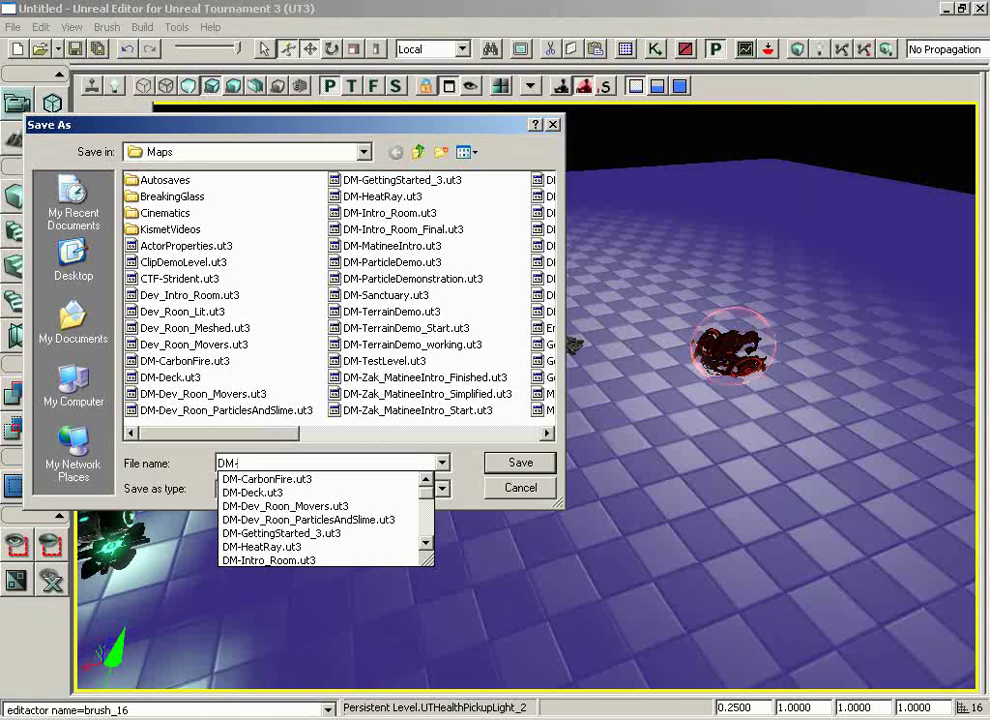
text(ActorTest)
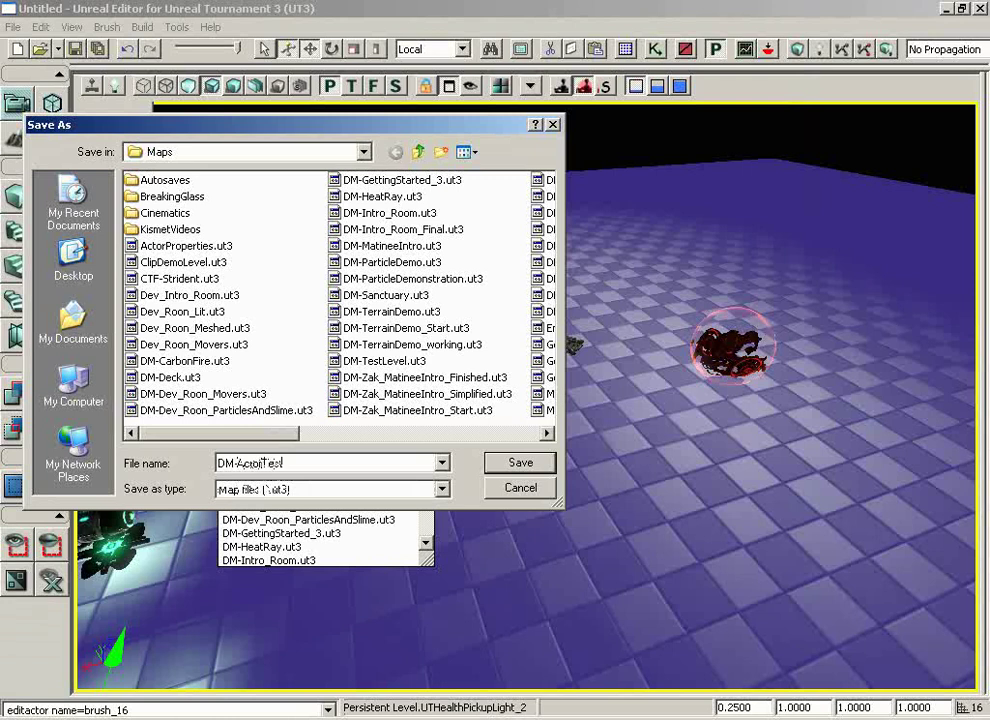
key(Return)
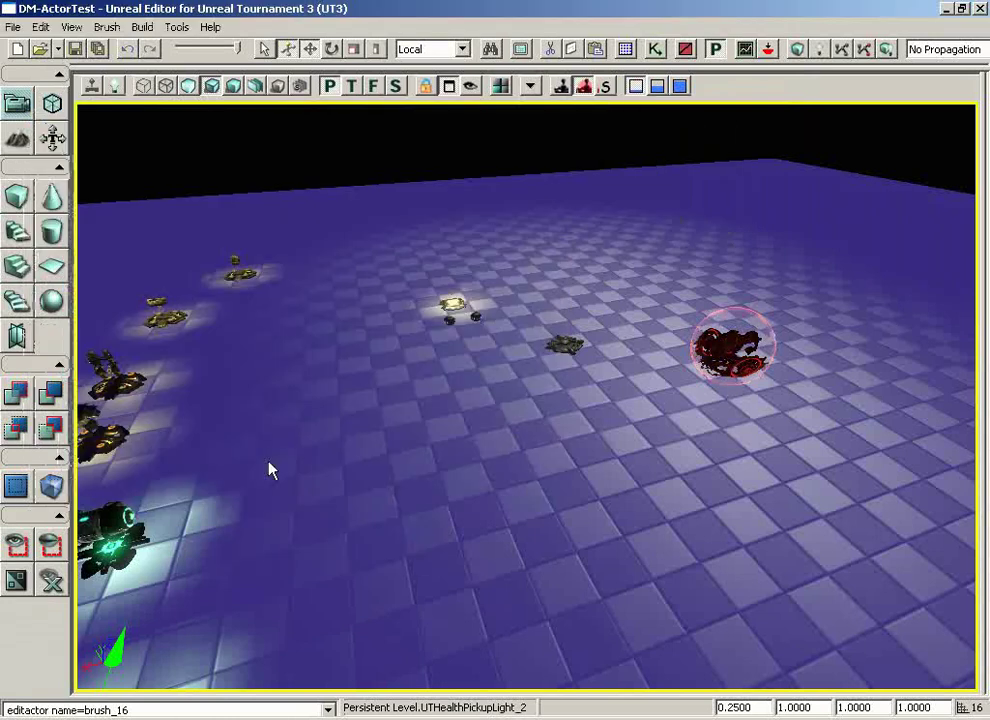
Step: Start a playtest from the open checkered floor in front of the pickup bases
right_click(431, 427)
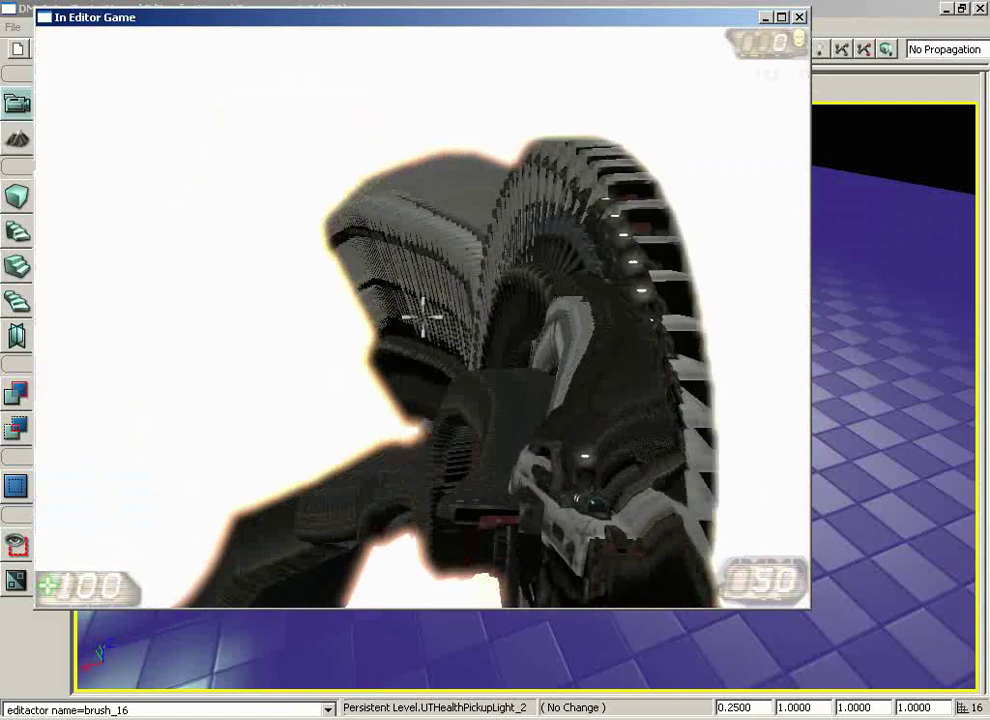
key(Escape)
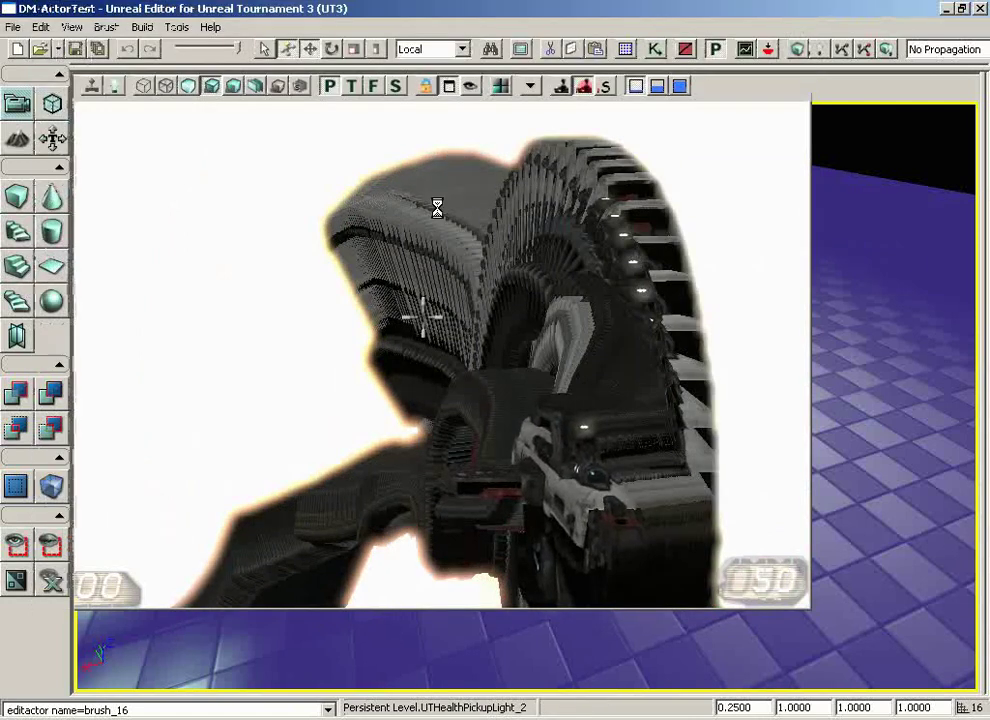
drag(655, 287, 530, 380)
middle_drag(530, 380, 527, 550)
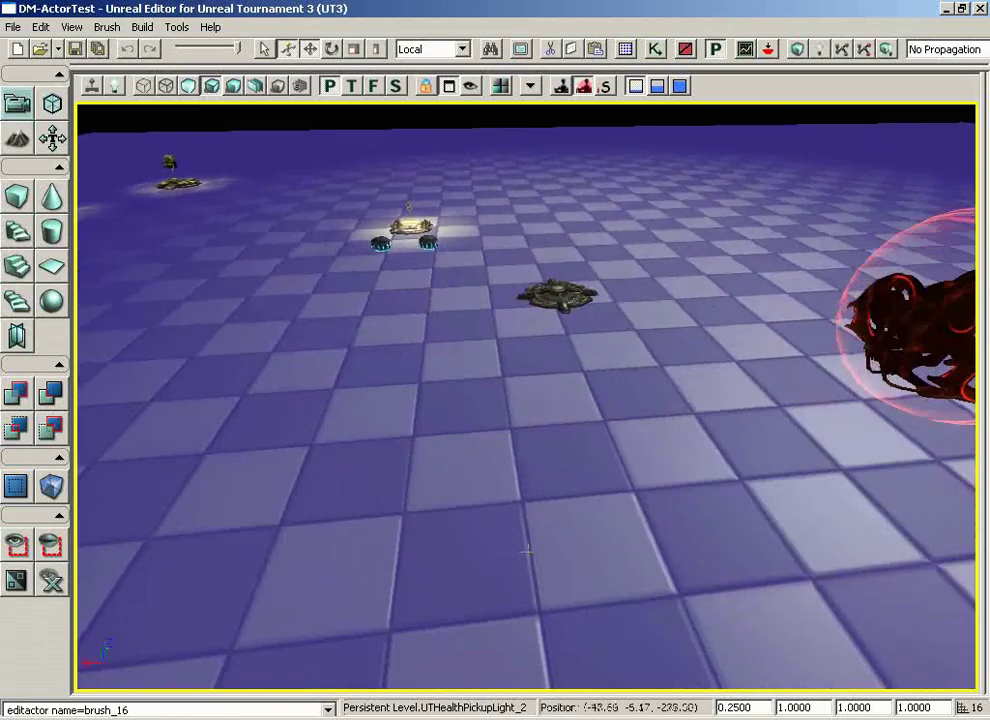
drag(526, 550, 531, 393)
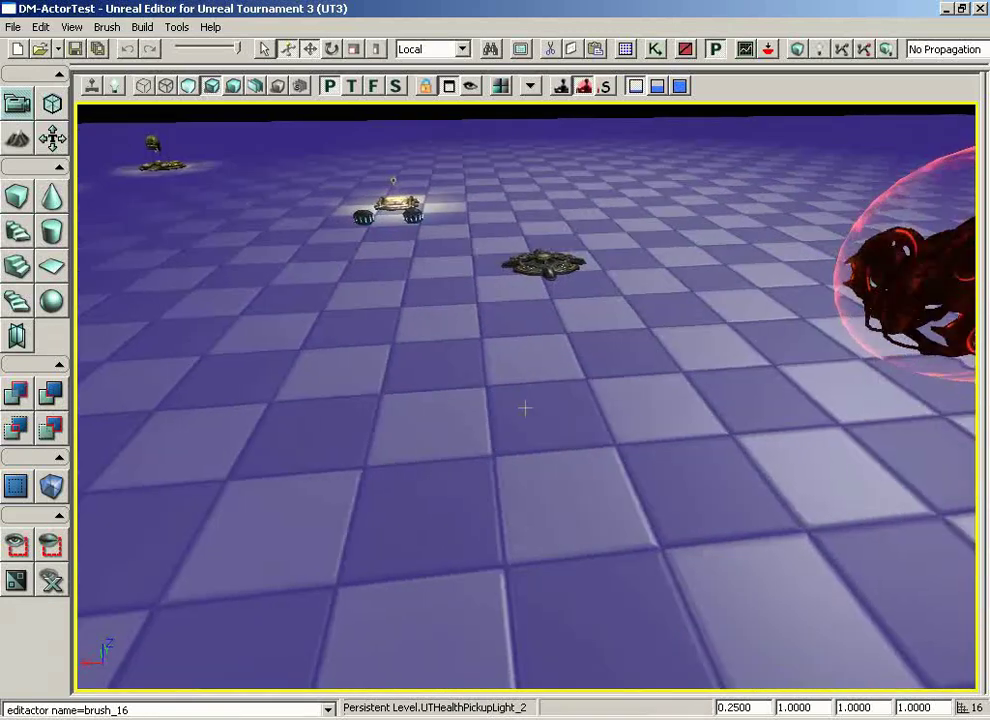
right_click(527, 380)
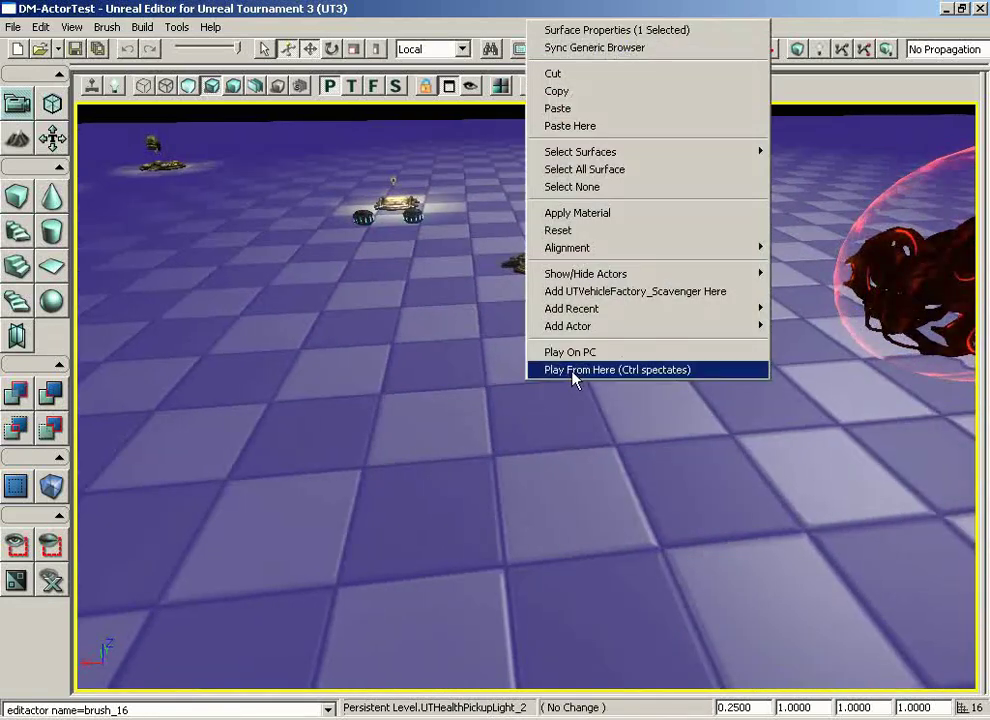
click(576, 370)
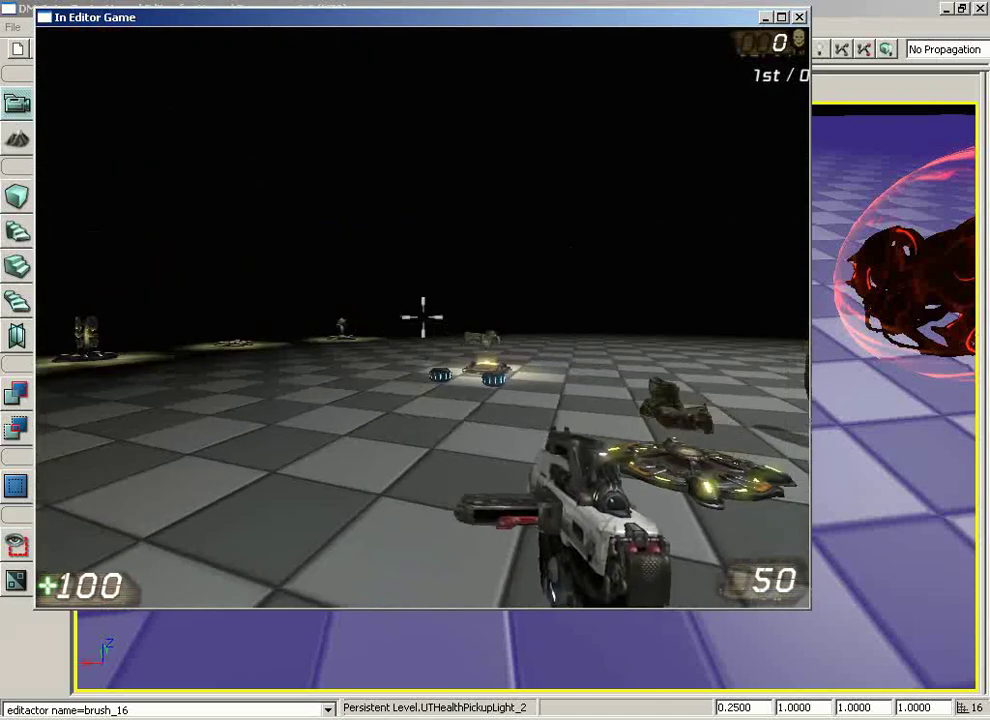
Step: Run to the lit weapon base in the playtest and collect the Stinger and its shards
key(w)
key(a)
key(w)
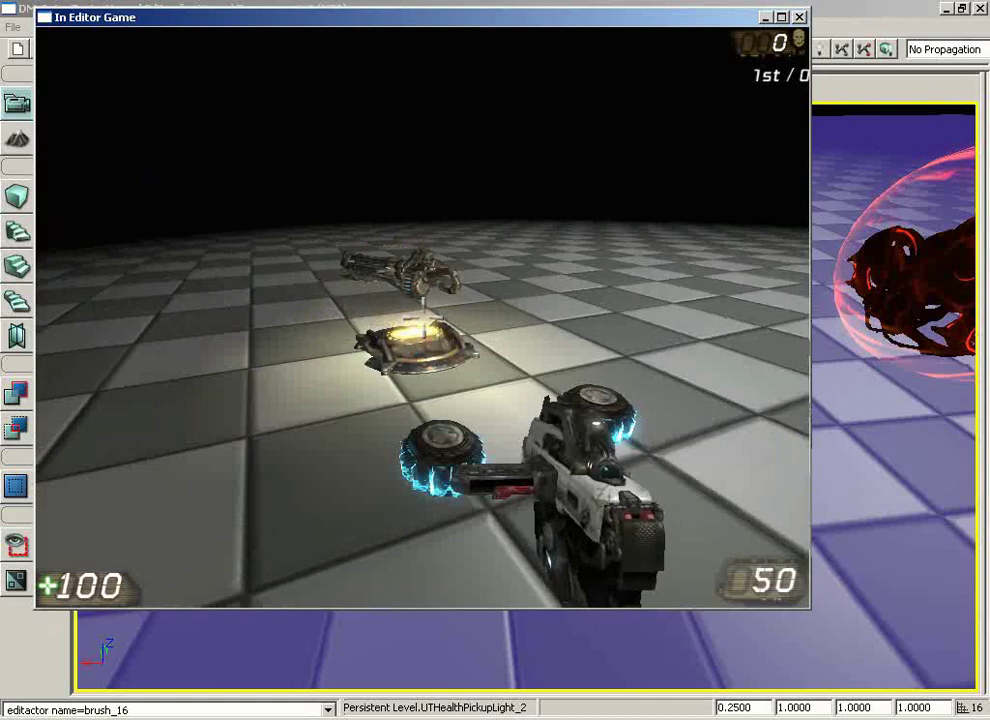
key(a)
key(w)
key(w)
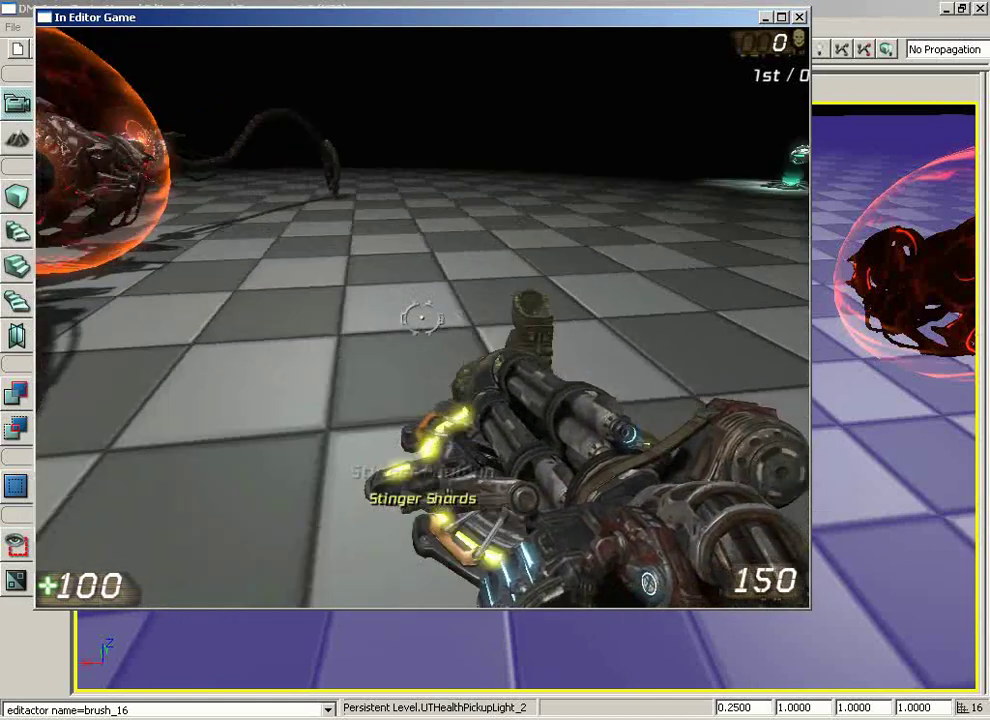
Step: Test jumping in the playtest, collect the armor pickups including the helmet, and pick up more Stinger shards
key(space)
key(space)
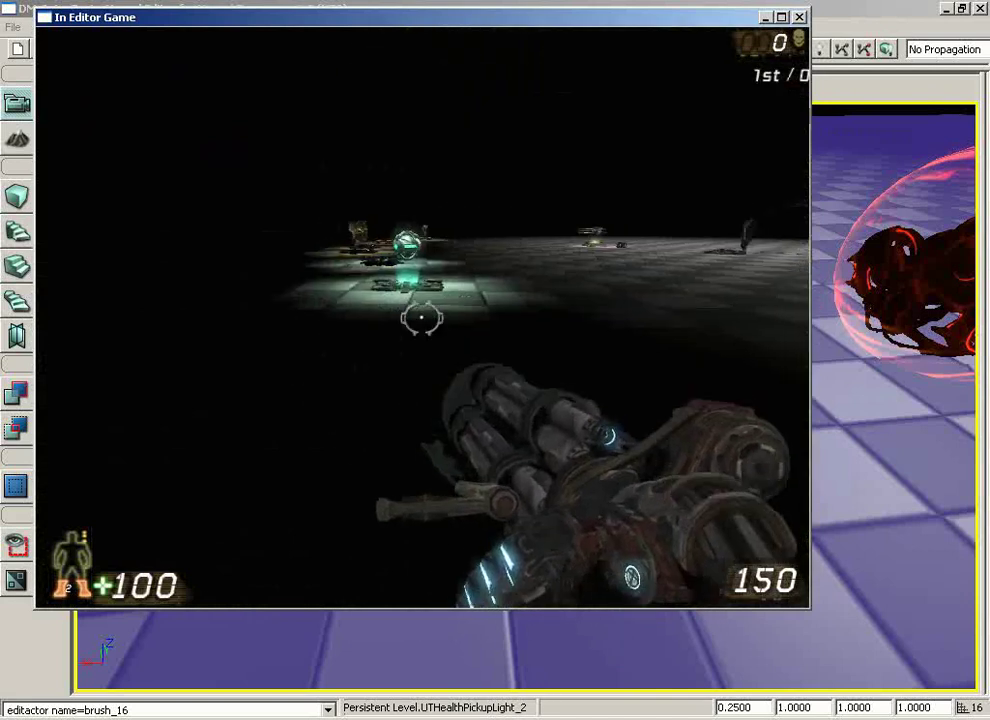
key(w)
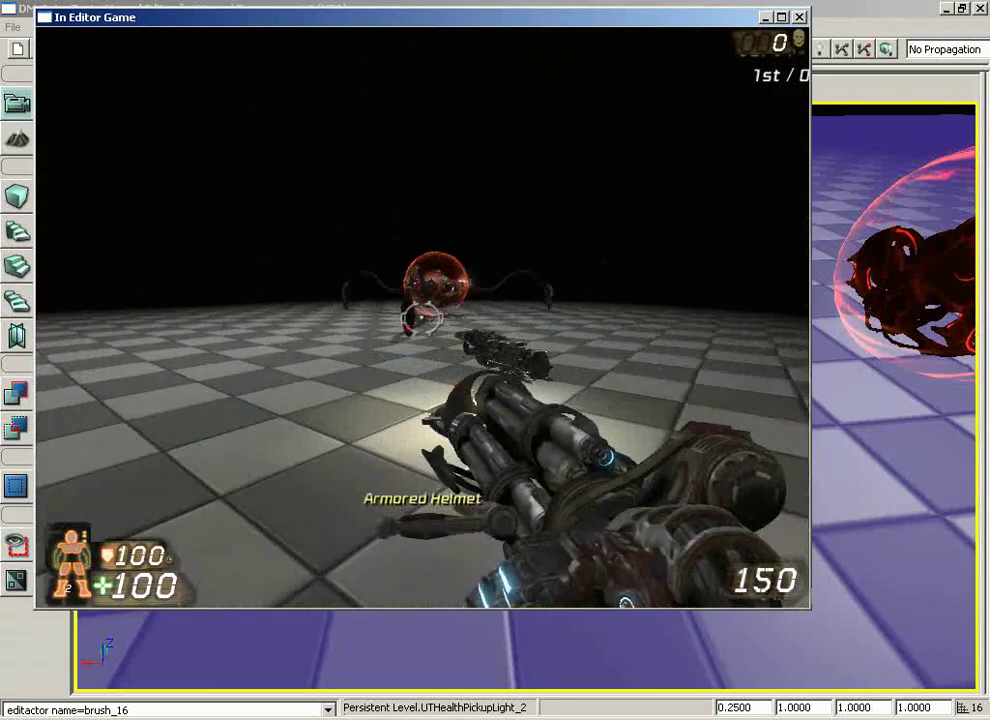
key(w)
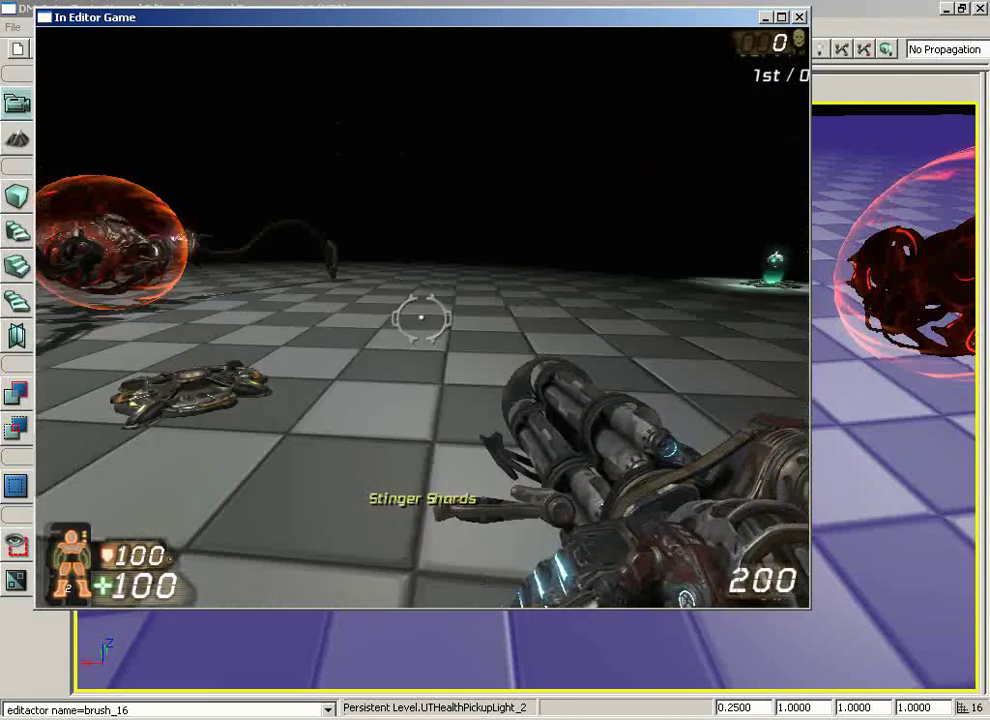
Step: Test-fire the Stinger, board the Scavenger for a drive and end the play session
click(421, 318)
key(d)
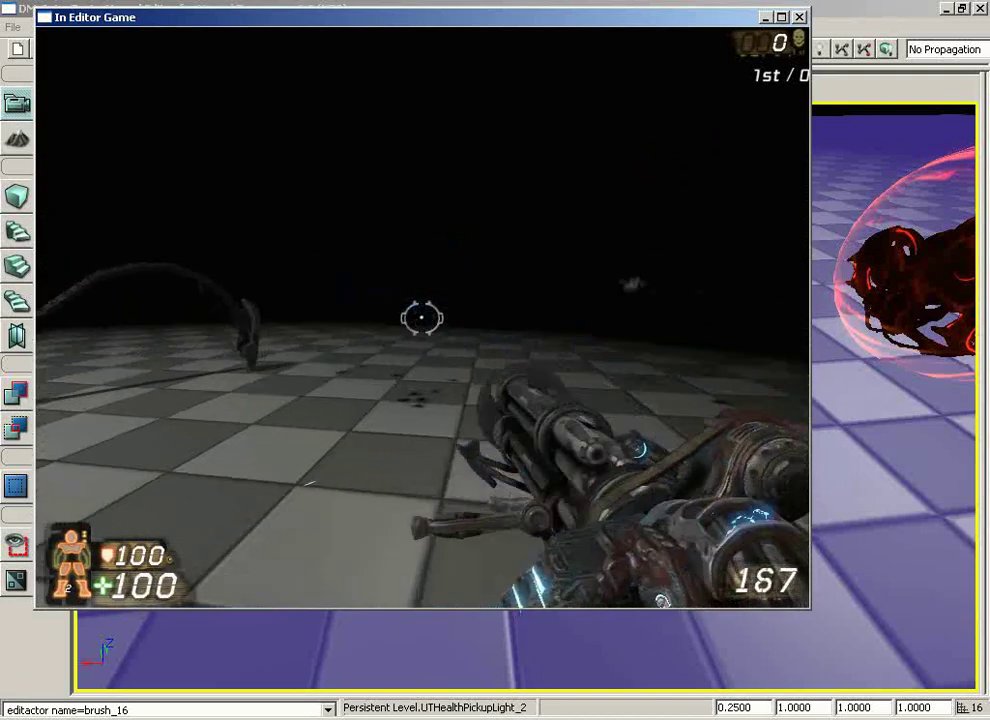
key(e)
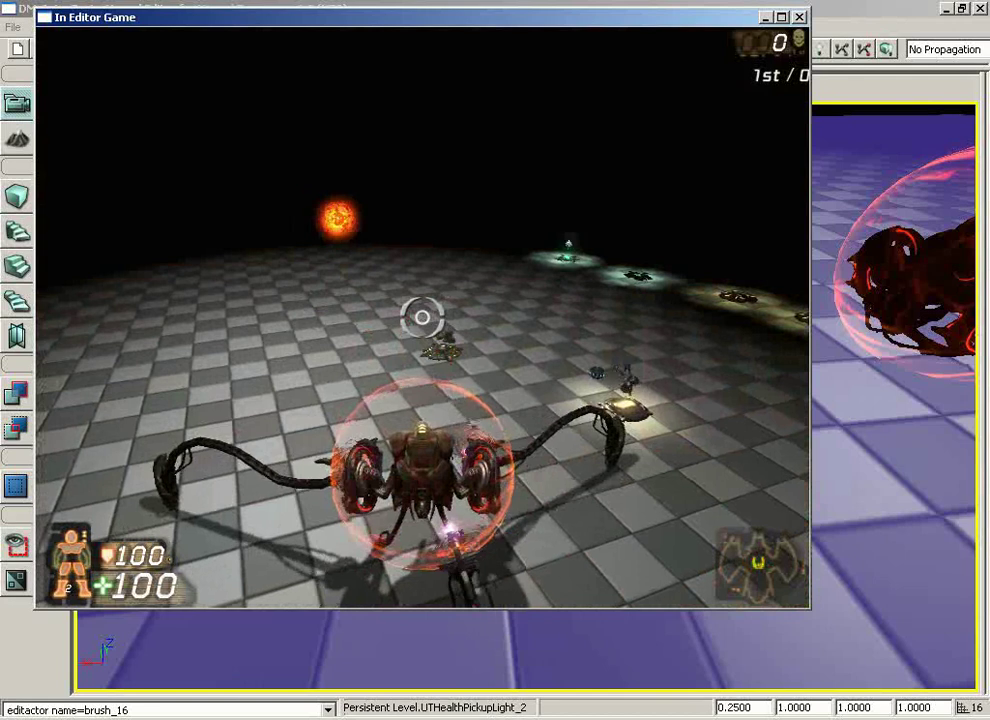
key(Escape)
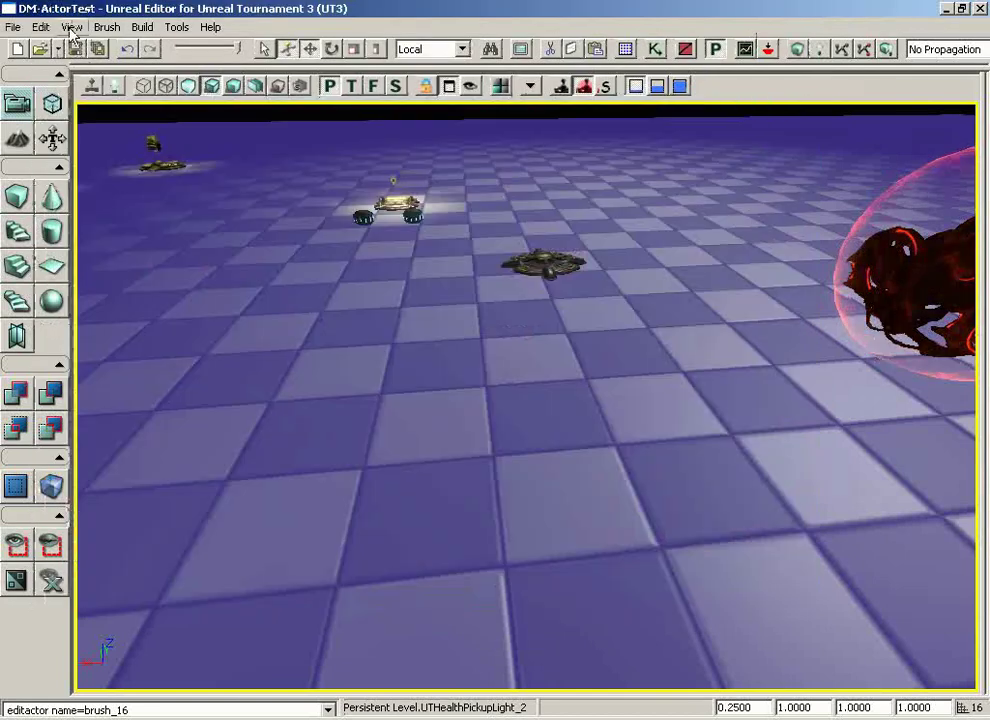